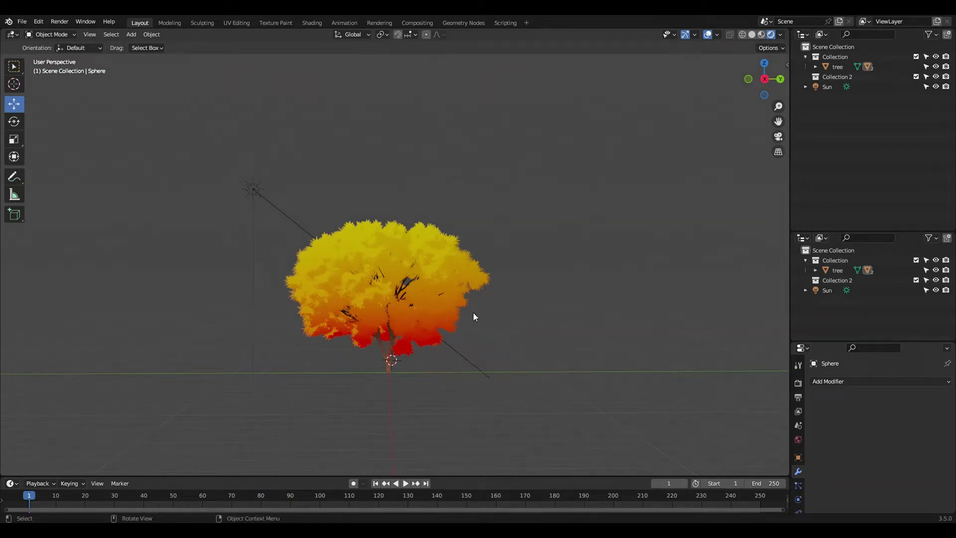
Zoom and orbit the view to inspect the existing yellow-to-red tree from above
{"action": "scroll", "coordinate": [474, 314], "scroll_direction": "down", "scroll_amount": 1}
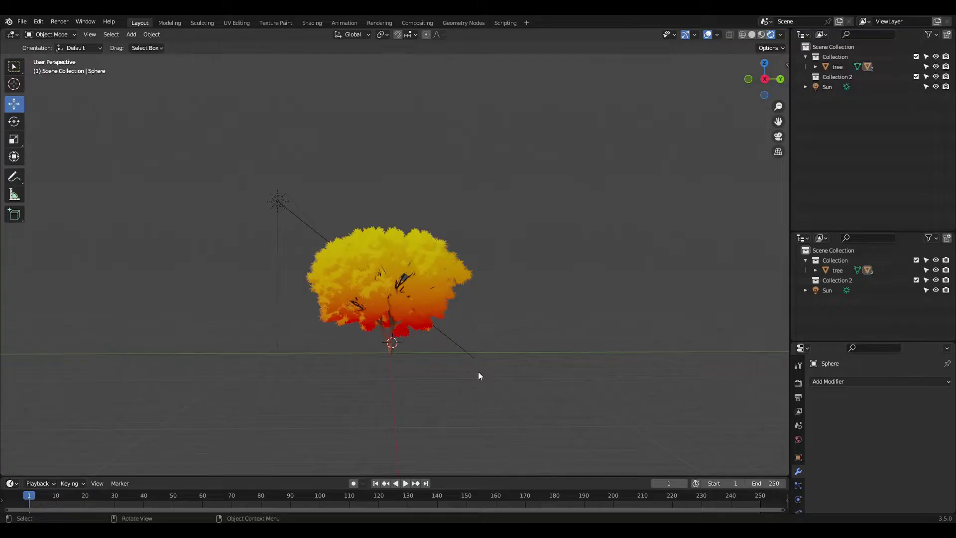
{"action": "middle_click_drag", "start_coordinate": [448, 368], "coordinate": [431, 348]}
{"action": "scroll", "coordinate": [429, 345], "scroll_direction": "up", "scroll_amount": 8}
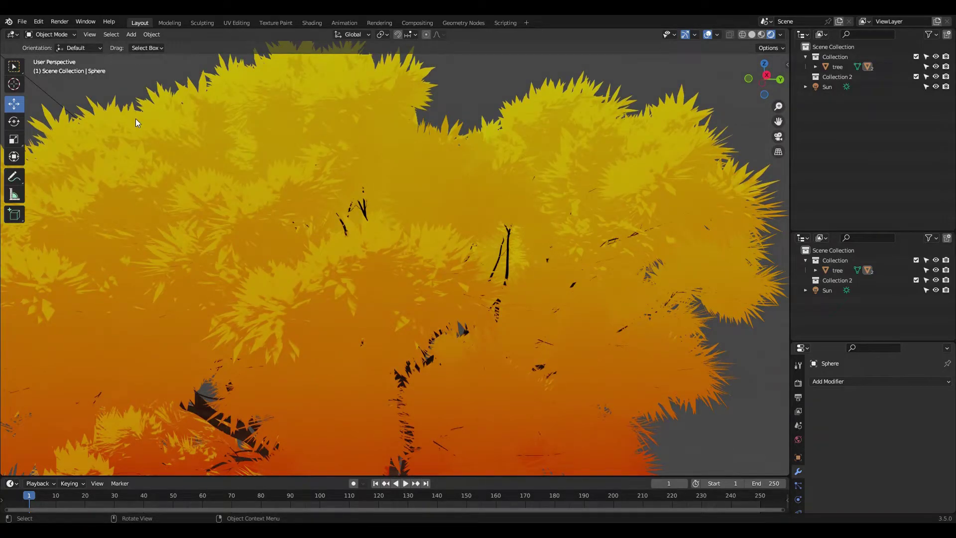
{"action": "scroll", "coordinate": [136, 119], "scroll_direction": "down", "scroll_amount": 8}
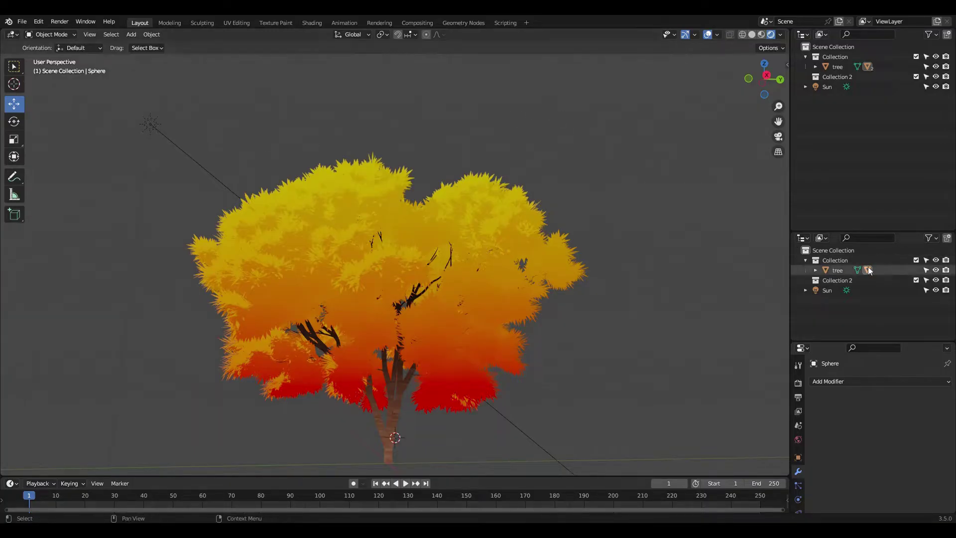
Exclude the old tree's collection and add a new Sapling Tree Gen tree
{"action": "left_click", "coordinate": [916, 260]}
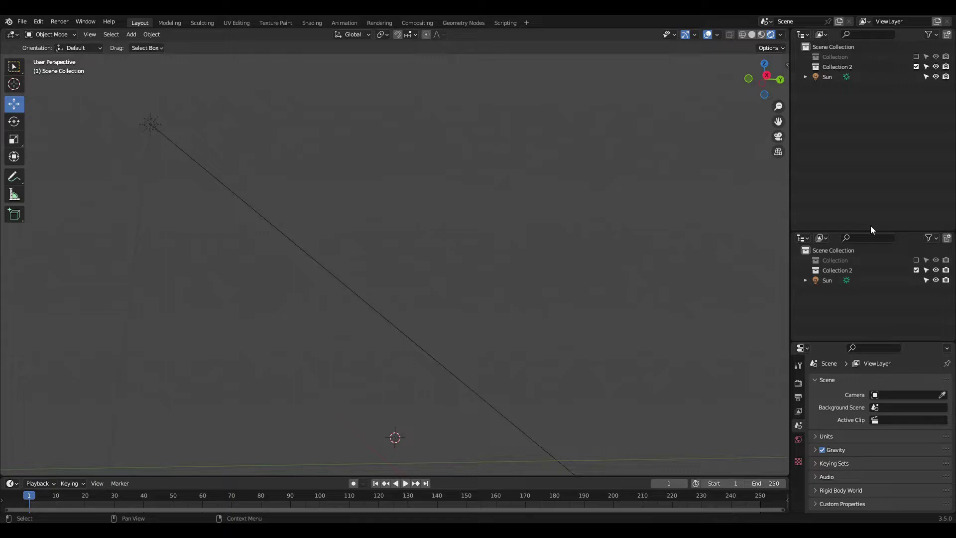
{"action": "middle_click_drag", "start_coordinate": [548, 366], "coordinate": [389, 282]}
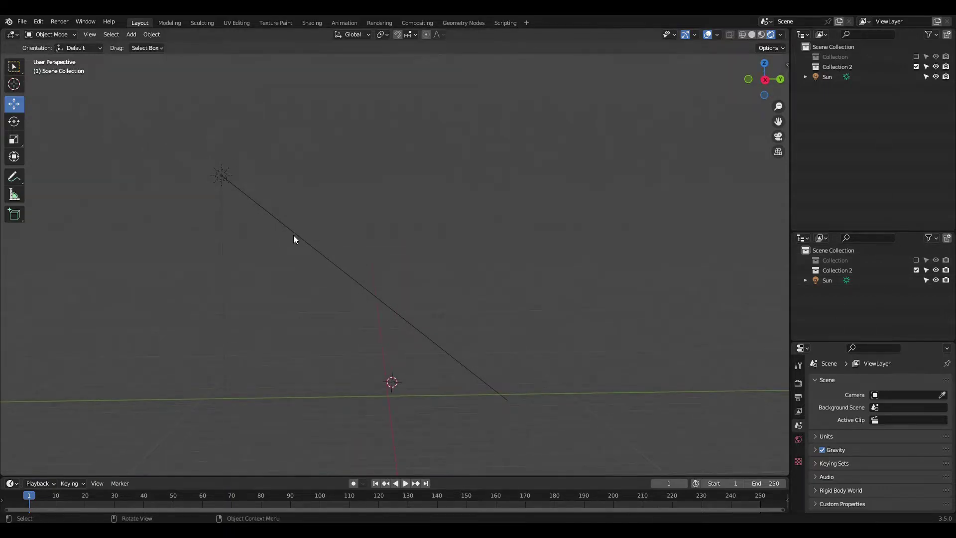
{"action": "left_click", "coordinate": [130, 33]}
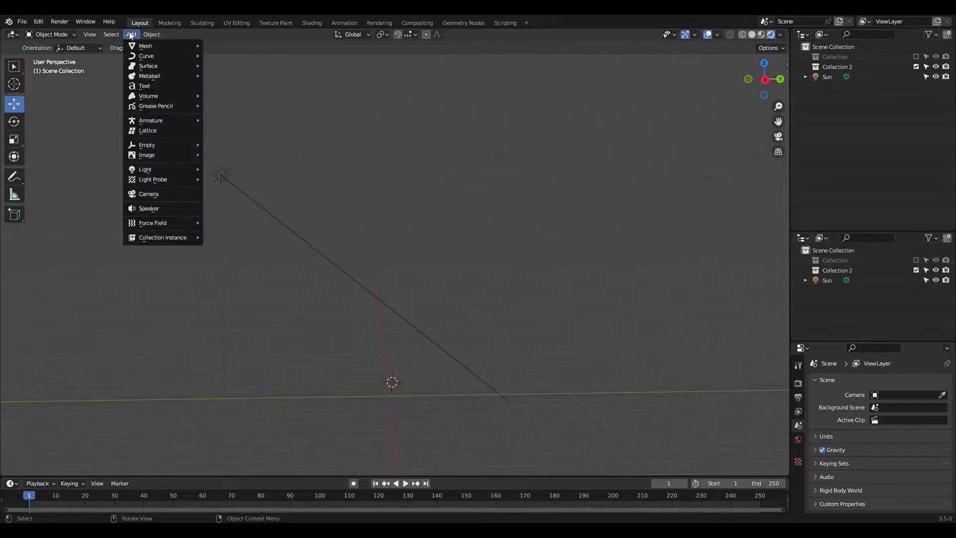
{"action": "mouse_move", "coordinate": [132, 44]}
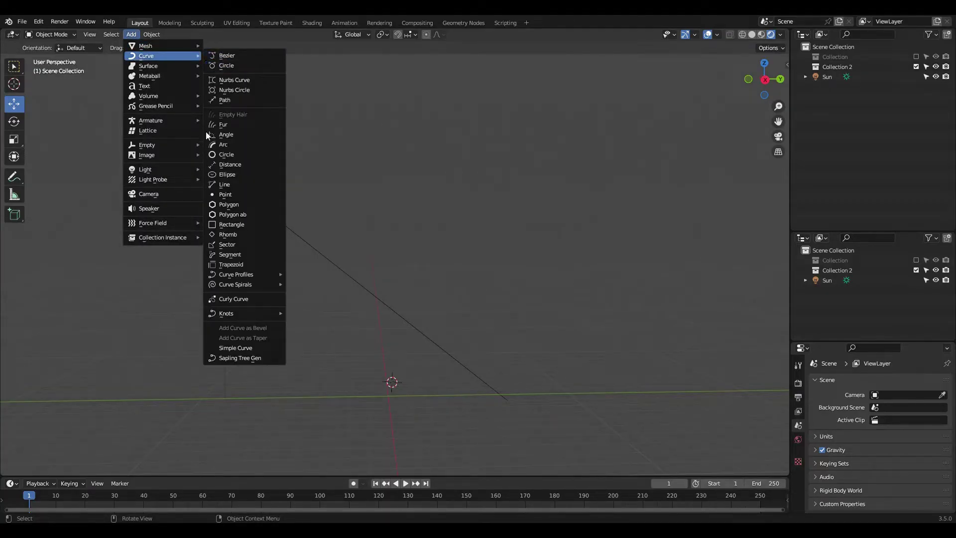
{"action": "left_click", "coordinate": [253, 356]}
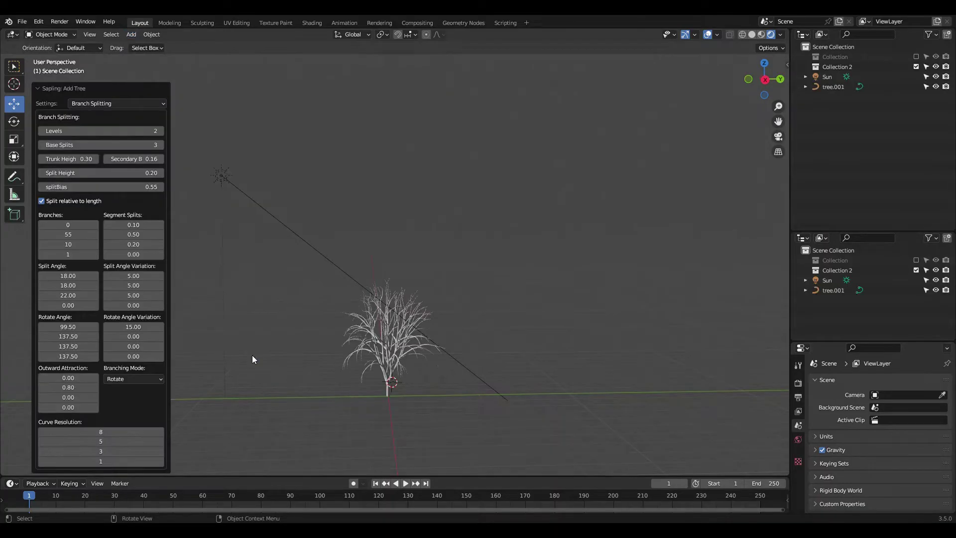
Load the japanese_maple preset from the tree's Geometry settings
{"action": "left_click", "coordinate": [101, 103]}
{"action": "left_click", "coordinate": [101, 113]}
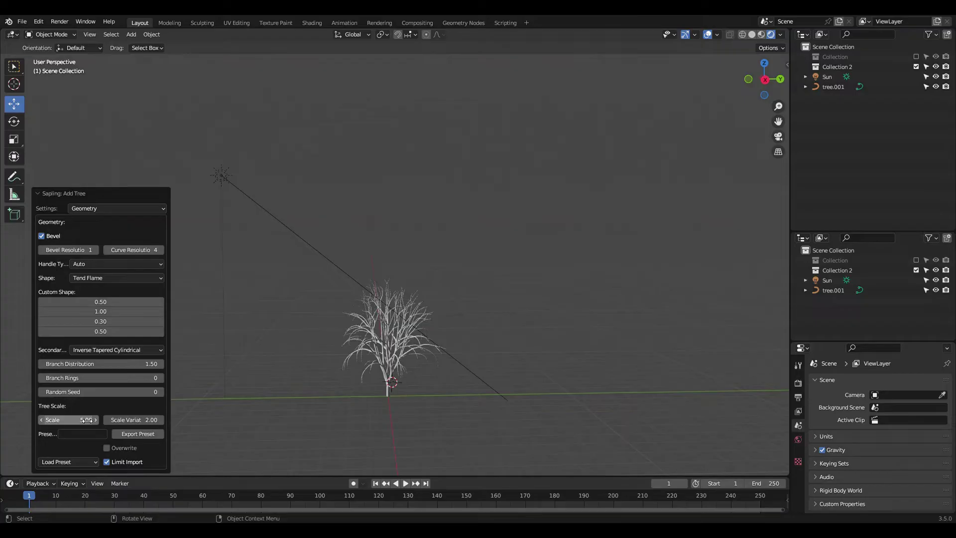
{"action": "left_click", "coordinate": [79, 458]}
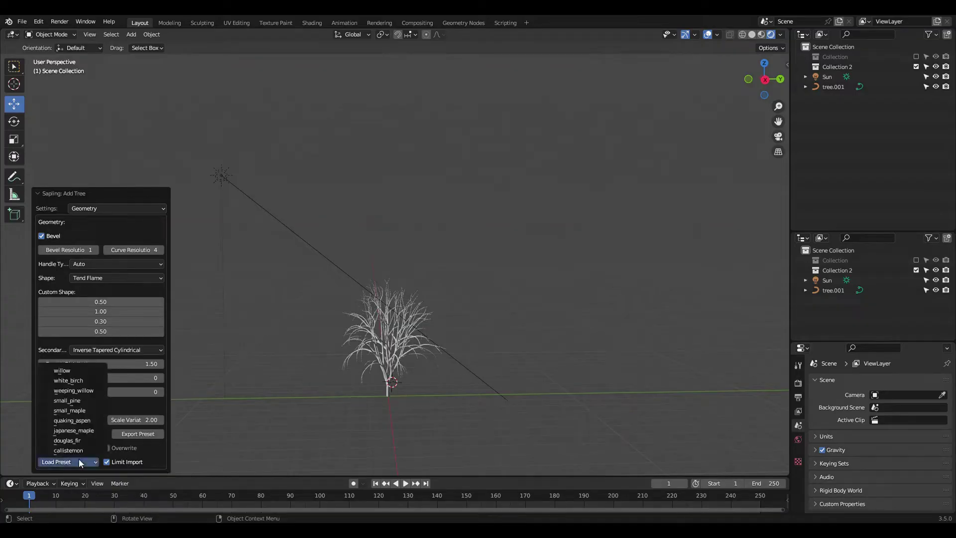
{"action": "left_click", "coordinate": [79, 432]}
{"action": "scroll", "coordinate": [325, 363], "scroll_direction": "up", "scroll_amount": 3}
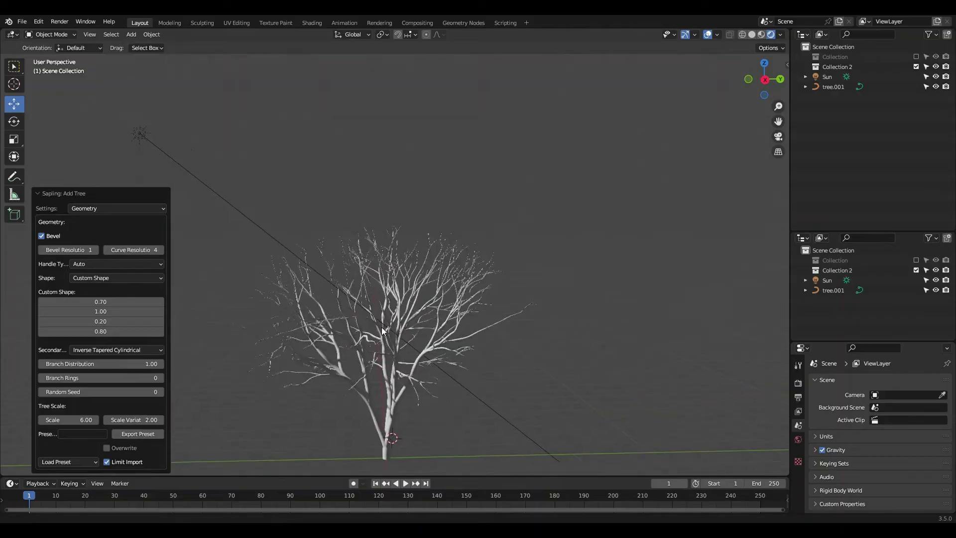
{"action": "scroll", "coordinate": [313, 304], "scroll_direction": "up", "scroll_amount": 3}
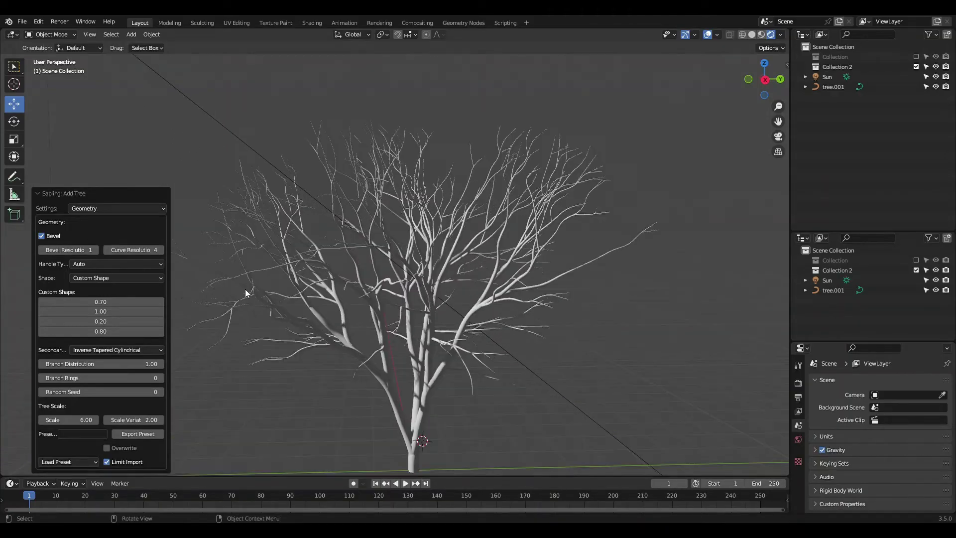
{"action": "scroll", "coordinate": [240, 289], "scroll_direction": "down", "scroll_amount": 2}
Turn on Show Leaves and raise the leaf count to 250
{"action": "left_click", "coordinate": [113, 205]}
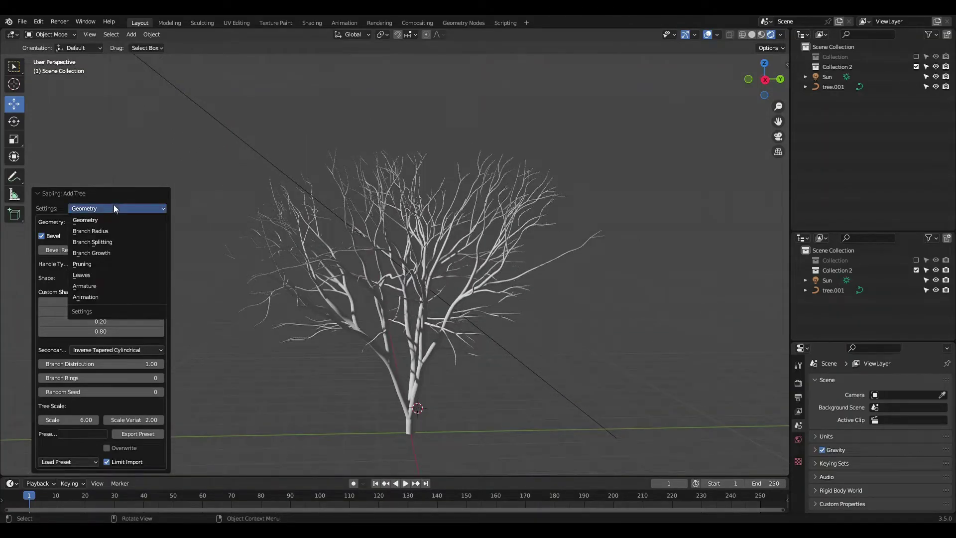
{"action": "left_click", "coordinate": [98, 276]}
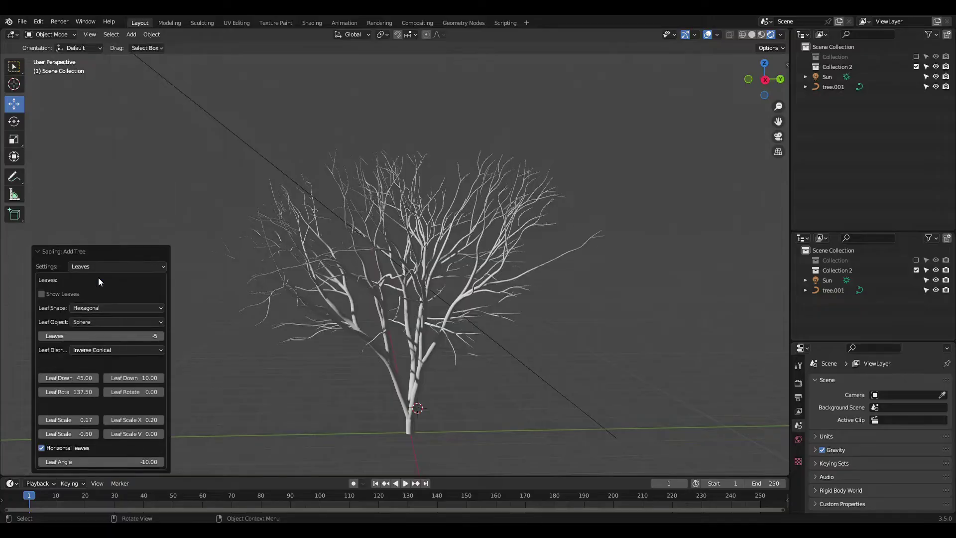
{"action": "left_click", "coordinate": [43, 294]}
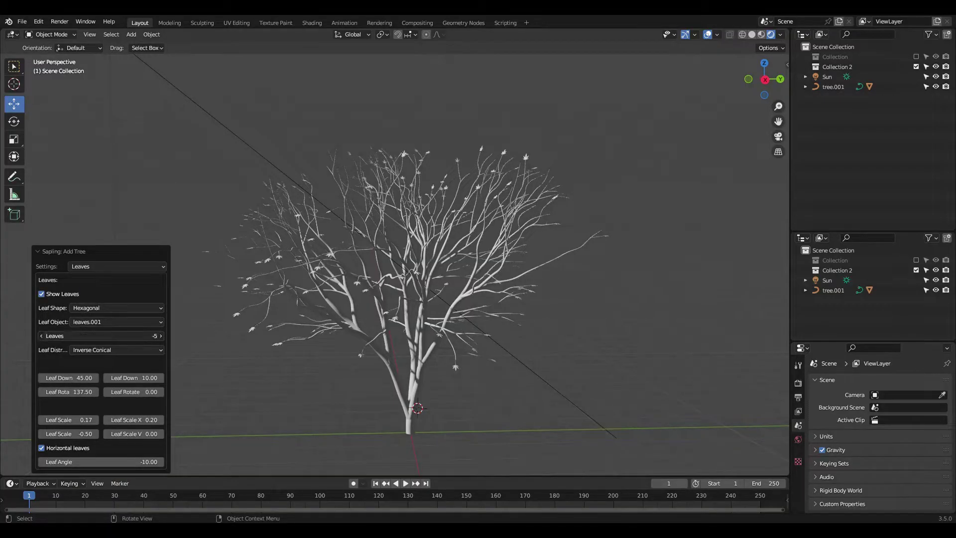
{"action": "left_click_drag", "start_coordinate": [99, 336], "coordinate": [230, 336]}
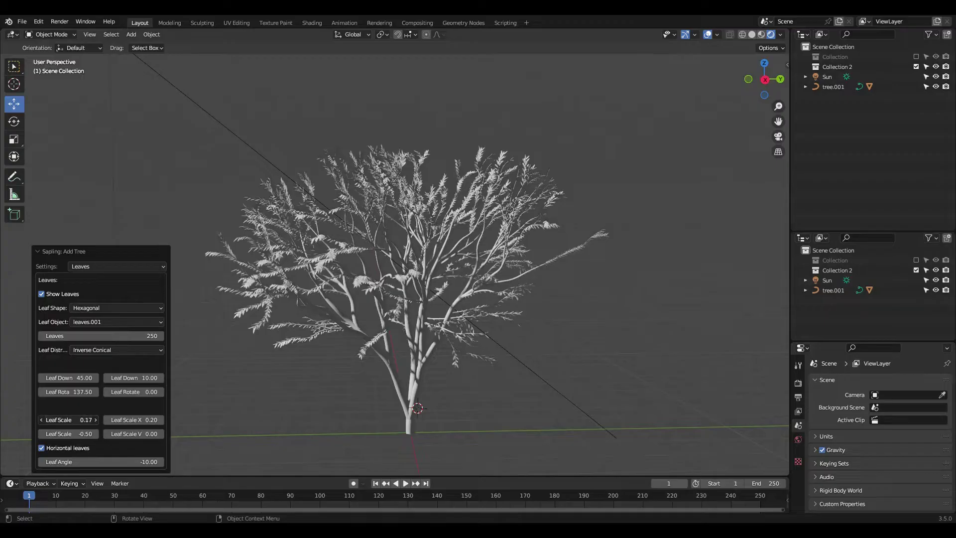
Set Leaf Scale to 0.65 and Leaf Scale Taper to 0.45
{"action": "left_click_drag", "start_coordinate": [70, 419], "coordinate": [227, 420]}
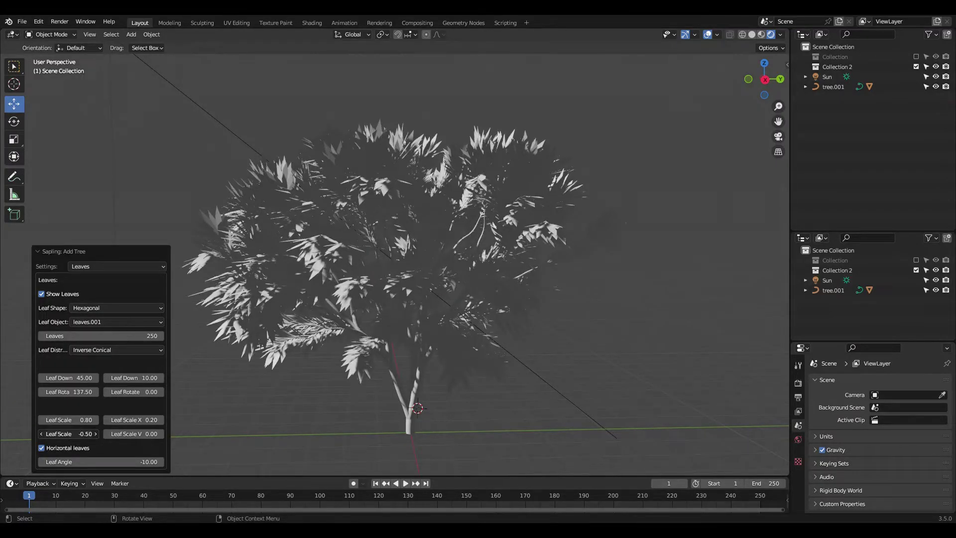
{"action": "left_click_drag", "start_coordinate": [70, 434], "coordinate": [278, 434]}
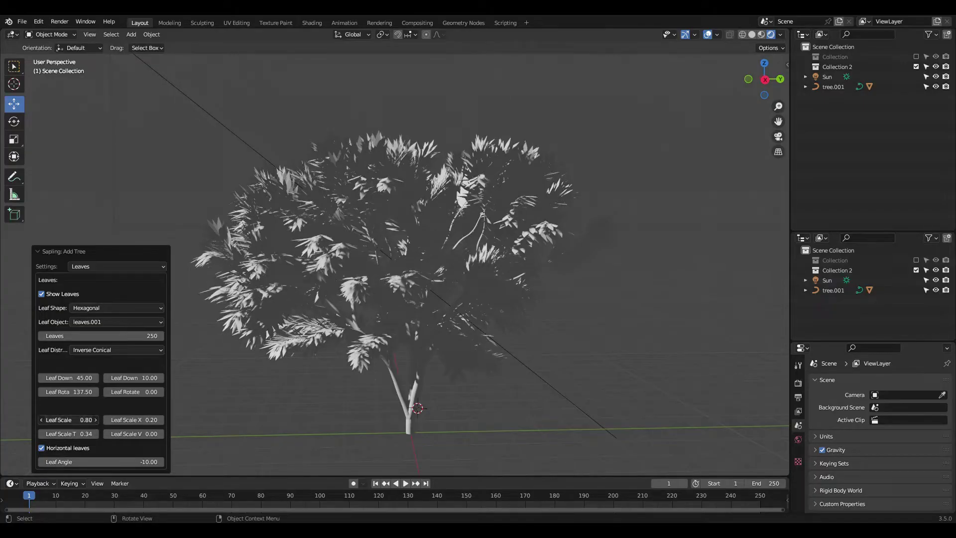
{"action": "left_click_drag", "start_coordinate": [69, 420], "coordinate": [32, 420]}
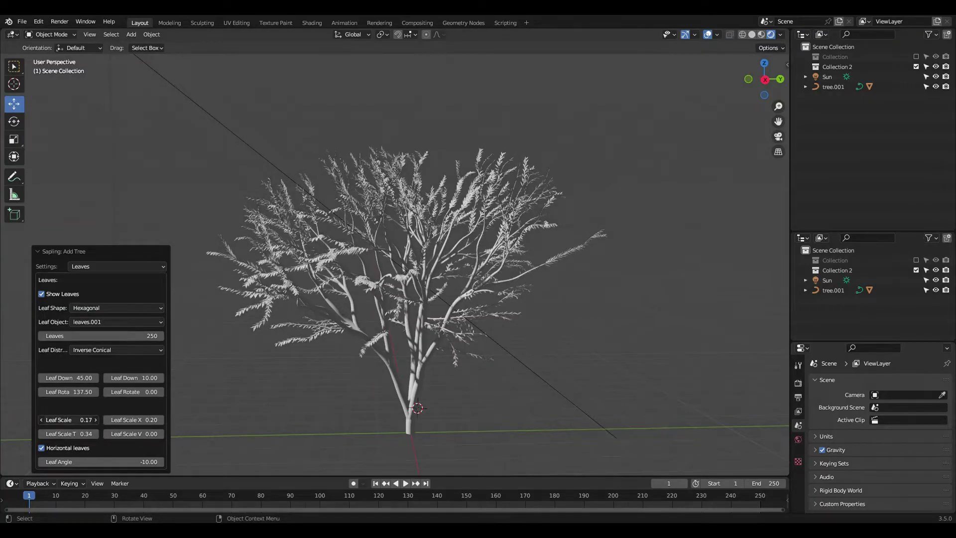
{"action": "left_click_drag", "start_coordinate": [68, 420], "coordinate": [90, 420]}
{"action": "left_click", "coordinate": [80, 421]}
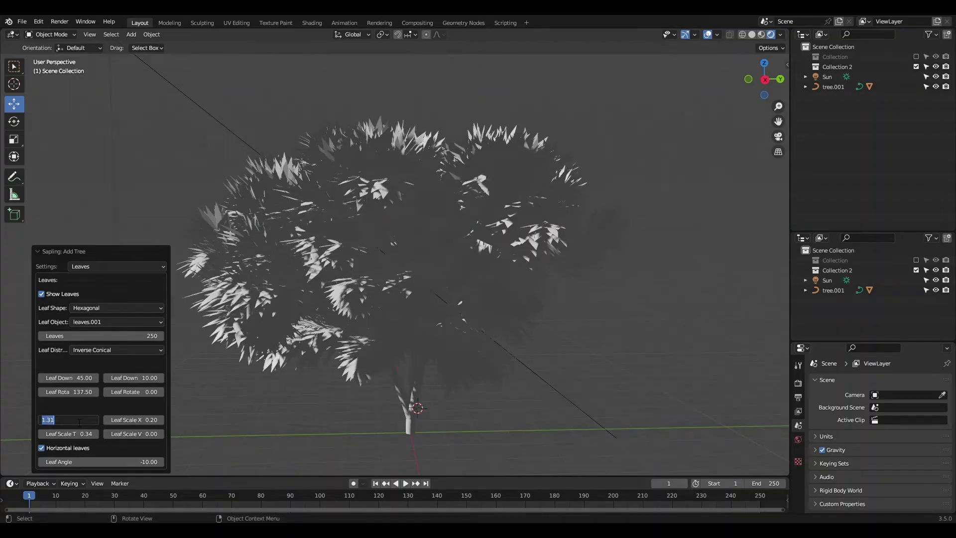
{"action": "type", "text": ".65"}
{"action": "key", "text": "Return"}
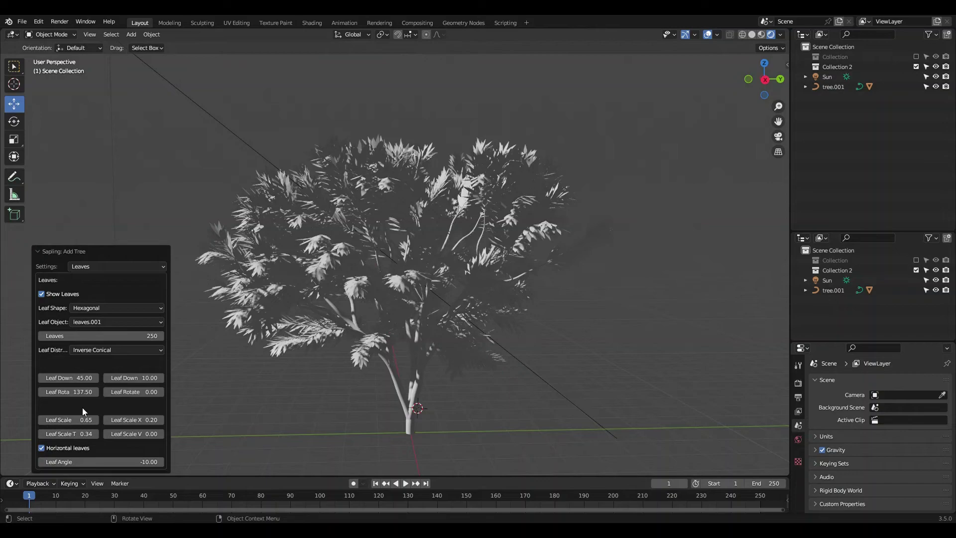
{"action": "left_click", "coordinate": [80, 434]}
{"action": "type", "text": ".45"}
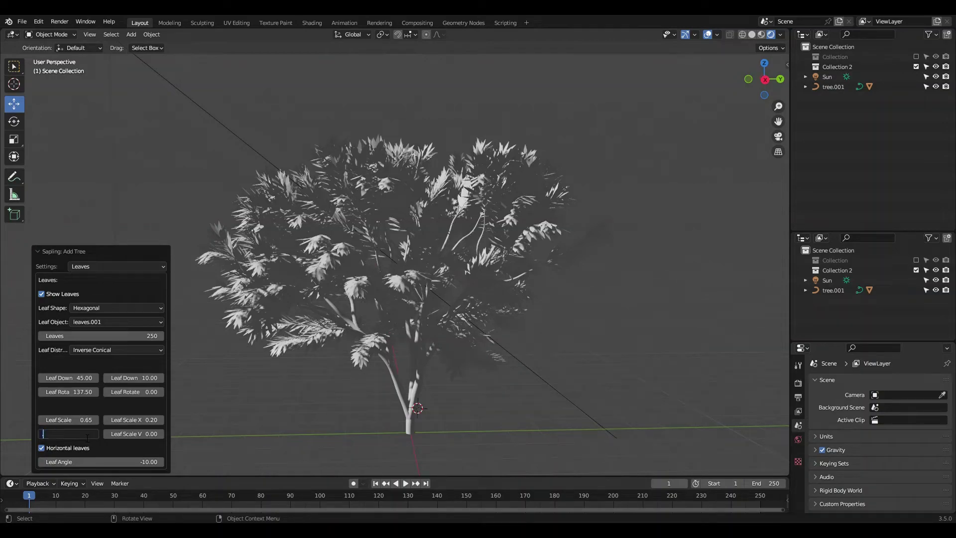
{"action": "key", "text": "Return"}
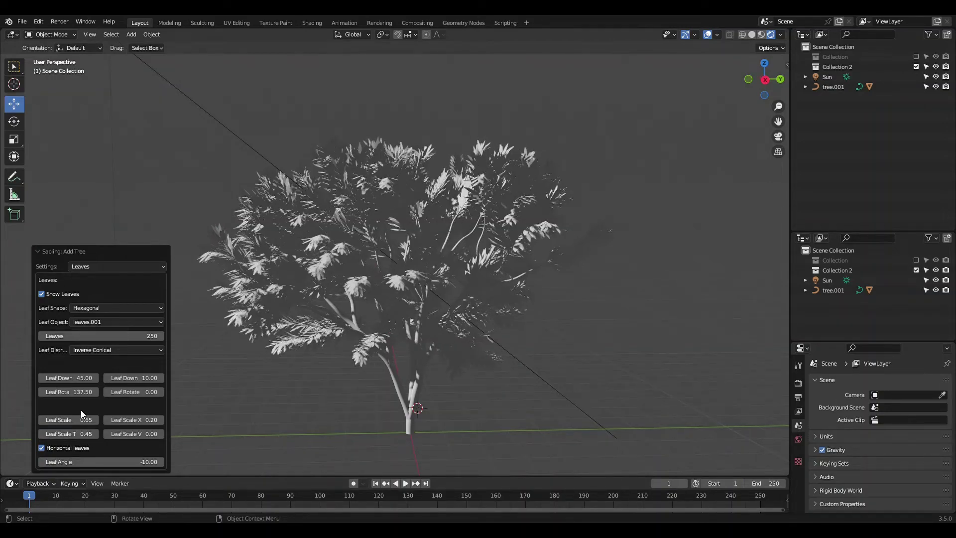
{"action": "scroll", "coordinate": [304, 272], "scroll_direction": "up", "scroll_amount": 5}
{"action": "middle_click_drag", "start_coordinate": [304, 272], "coordinate": [333, 310]}
Set Leaf Distribution to Spherical and review the Branch Splitting settings
{"action": "left_click", "coordinate": [121, 349]}
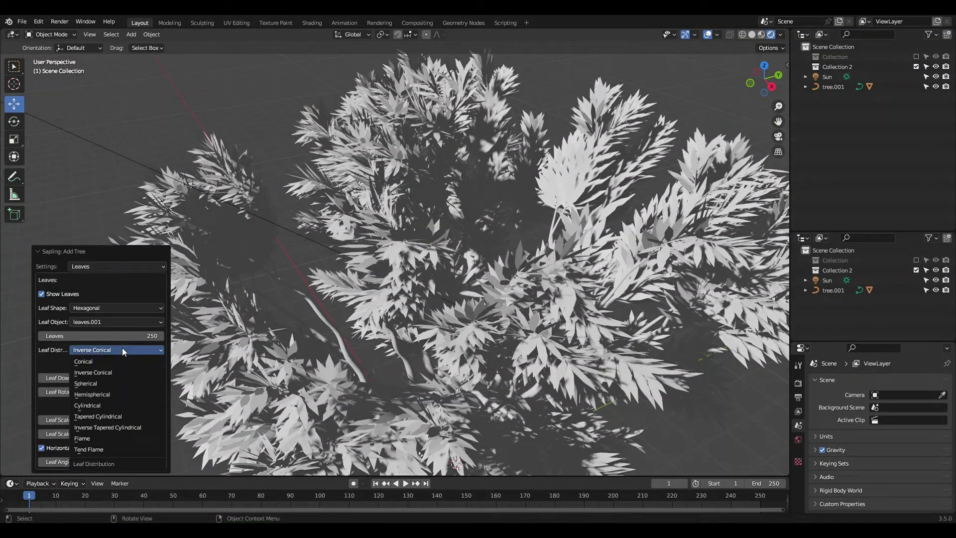
{"action": "left_click", "coordinate": [98, 383]}
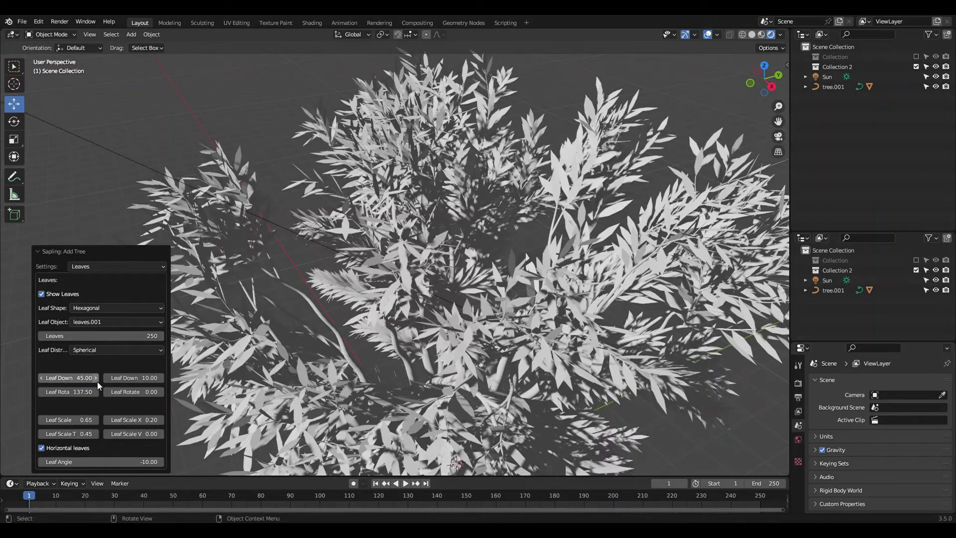
{"action": "left_click", "coordinate": [115, 265]}
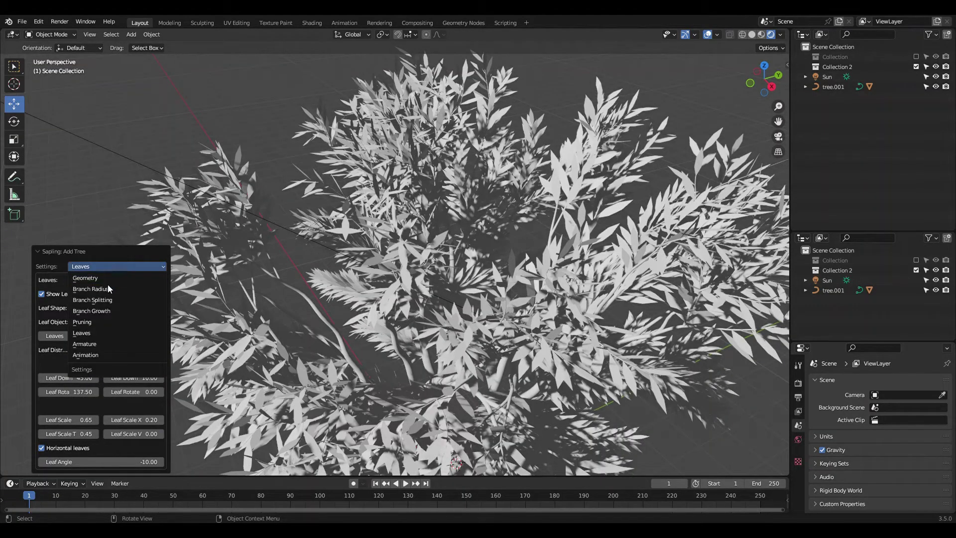
{"action": "left_click", "coordinate": [114, 299]}
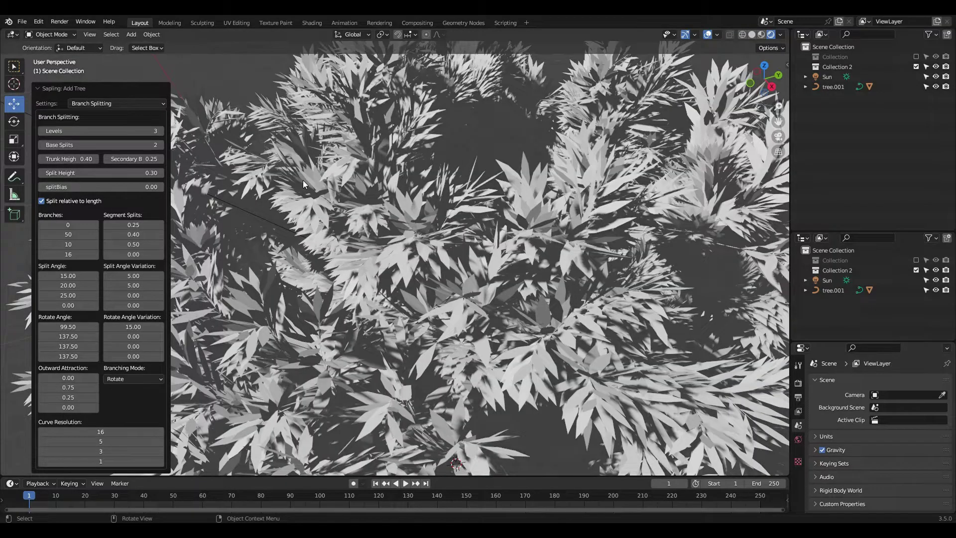
{"action": "scroll", "coordinate": [374, 212], "scroll_direction": "down", "scroll_amount": 6}
{"action": "middle_click_drag", "start_coordinate": [372, 214], "coordinate": [455, 276]}
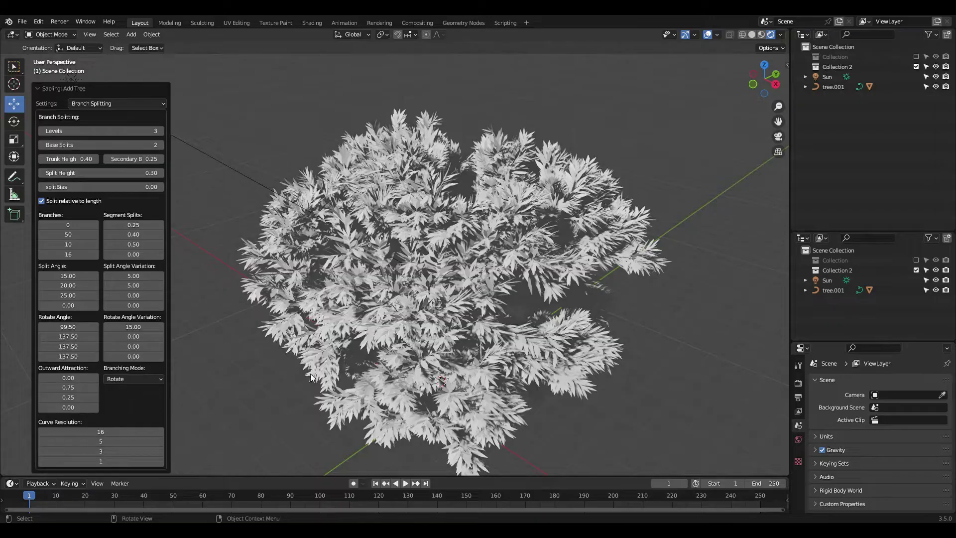
{"action": "scroll", "coordinate": [309, 373], "scroll_direction": "down", "scroll_amount": 2}
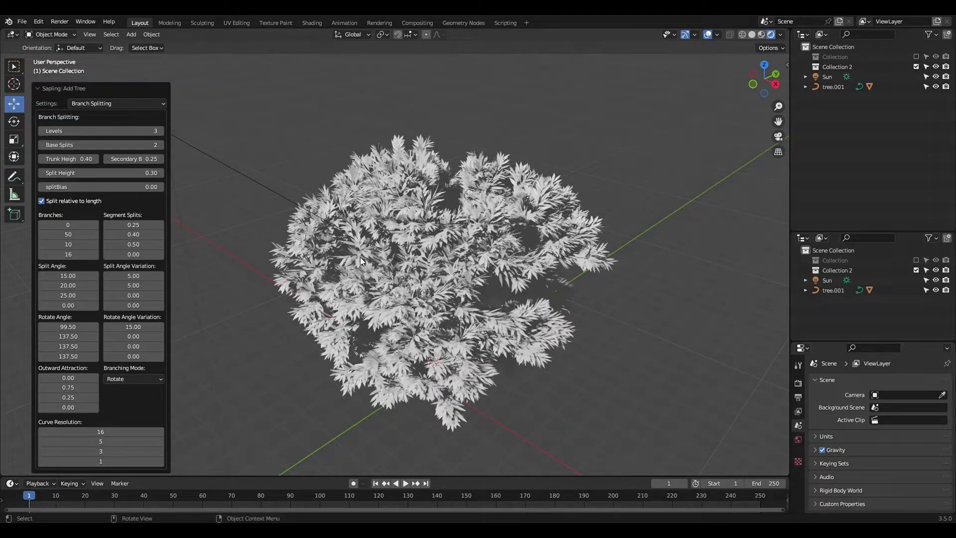
Finalize the tree, select leaves.001, and switch to Right Orthographic view
{"action": "left_click", "coordinate": [318, 289]}
{"action": "left_click", "coordinate": [223, 306]}
{"action": "middle_click_drag", "start_coordinate": [428, 309], "coordinate": [389, 265]}
{"action": "left_click", "coordinate": [388, 265]}
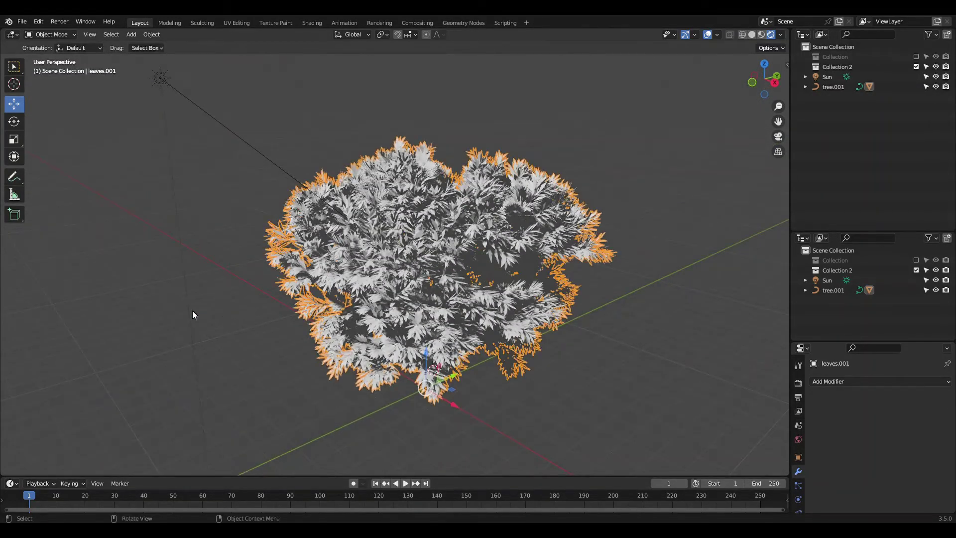
{"action": "left_click", "coordinate": [160, 78]}
{"action": "left_click", "coordinate": [730, 135]}
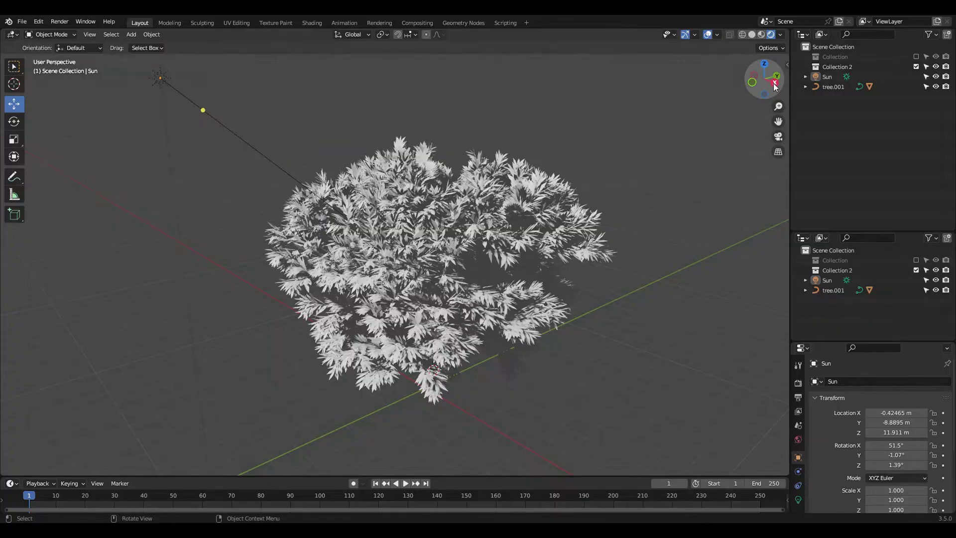
{"action": "left_click", "coordinate": [775, 83]}
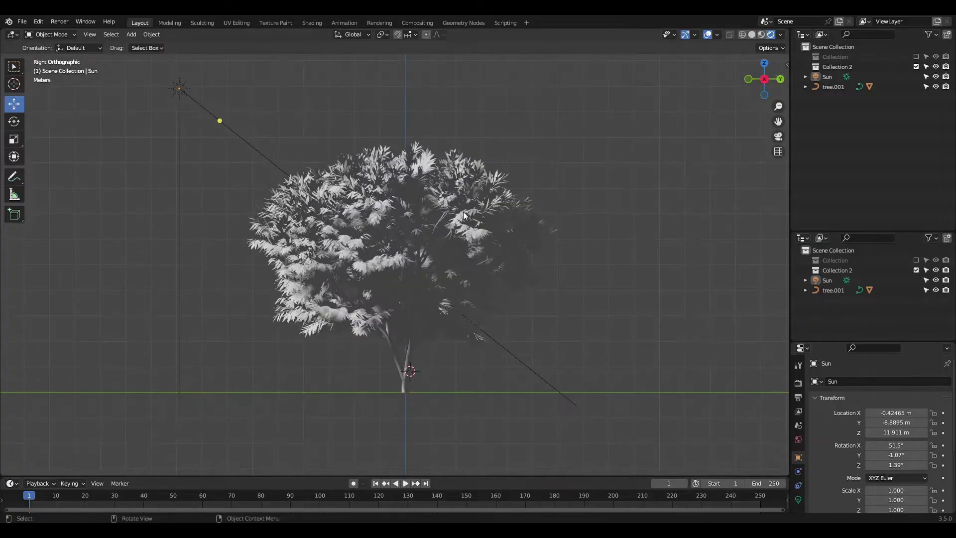
Add a UV sphere, save the file, and move the cursor and sphere to the world origin
{"action": "left_click", "coordinate": [126, 35]}
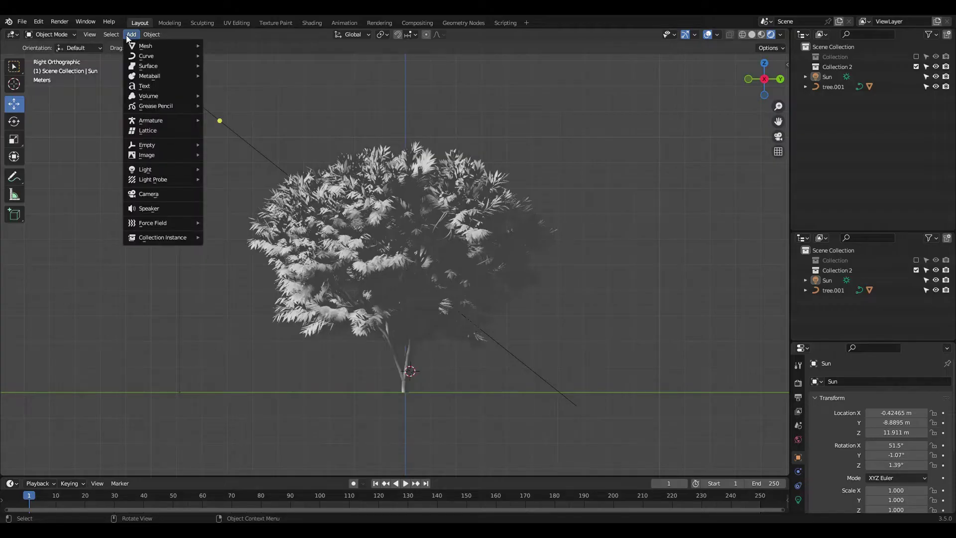
{"action": "mouse_move", "coordinate": [145, 46]}
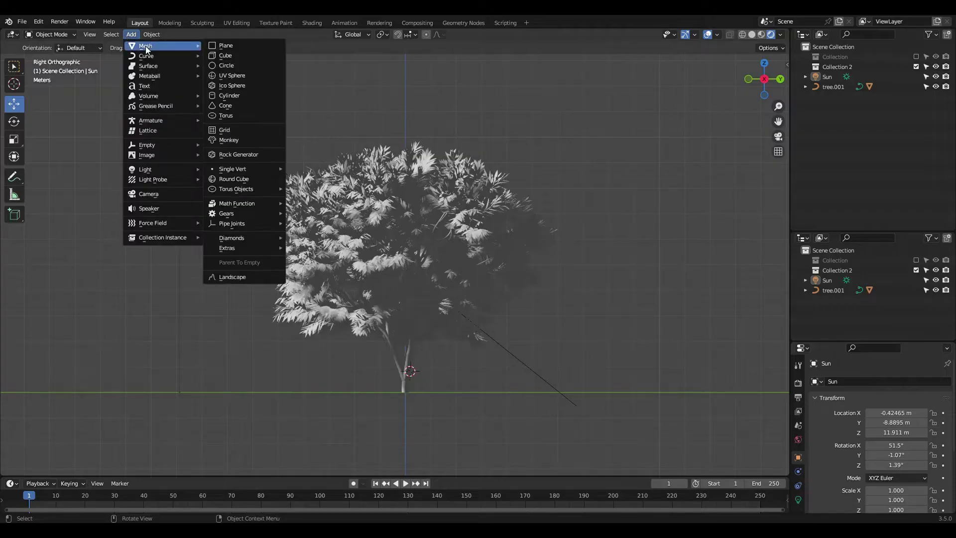
{"action": "left_click", "coordinate": [223, 75]}
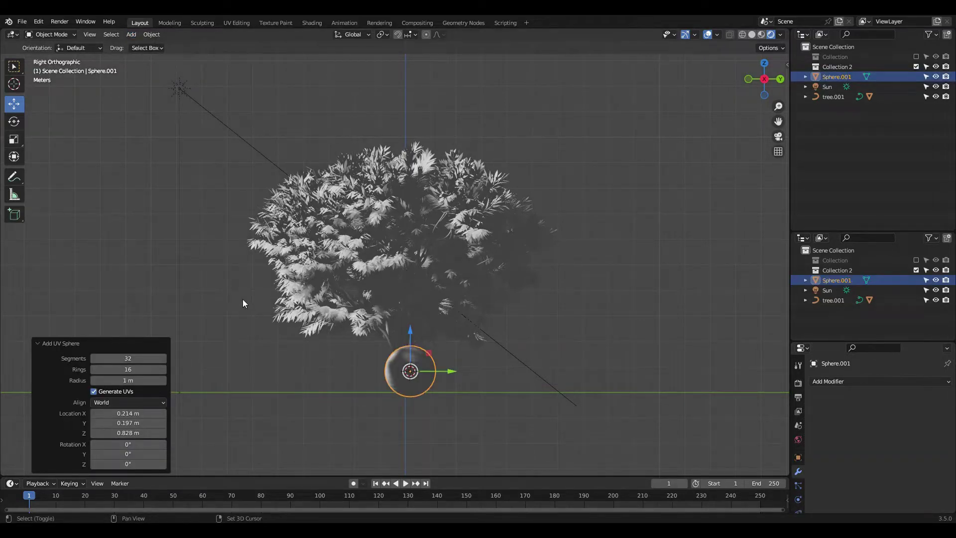
{"action": "key", "text": "shift+a"}
{"action": "key", "text": "ctrl+s"}
{"action": "key", "text": "shift+s"}
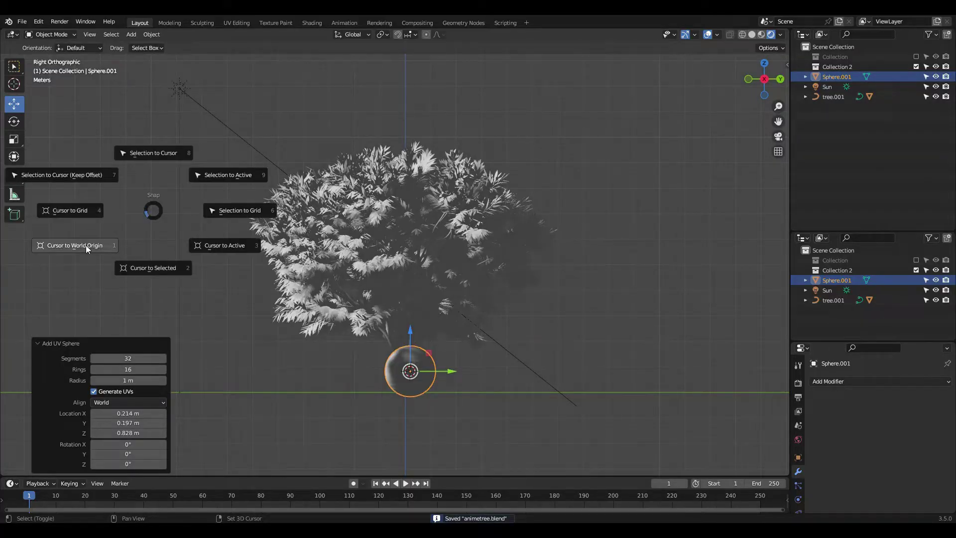
{"action": "left_click", "coordinate": [85, 245]}
{"action": "key", "text": "alt+g"}
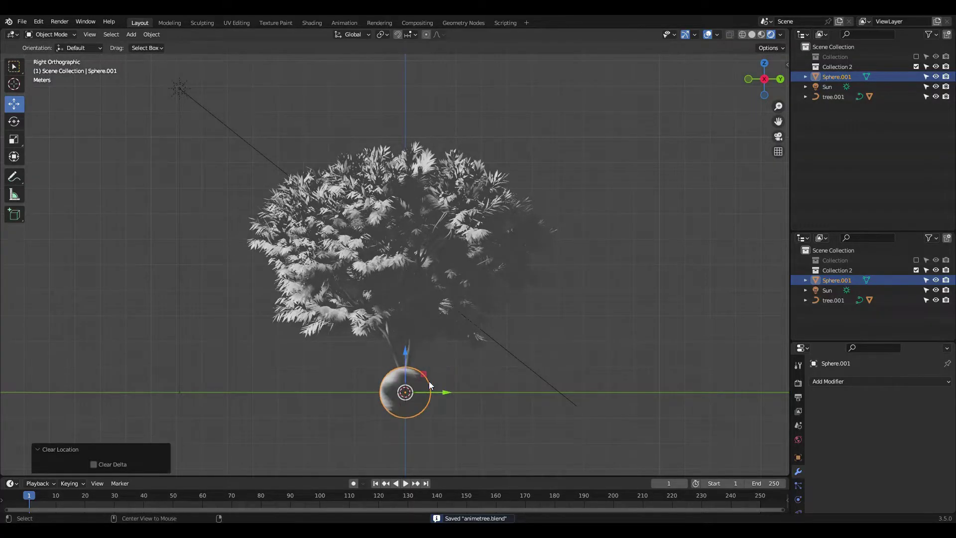
In Edit Mode, raise the sphere up into the tree canopy from the right view
{"action": "left_click", "coordinate": [169, 23]}
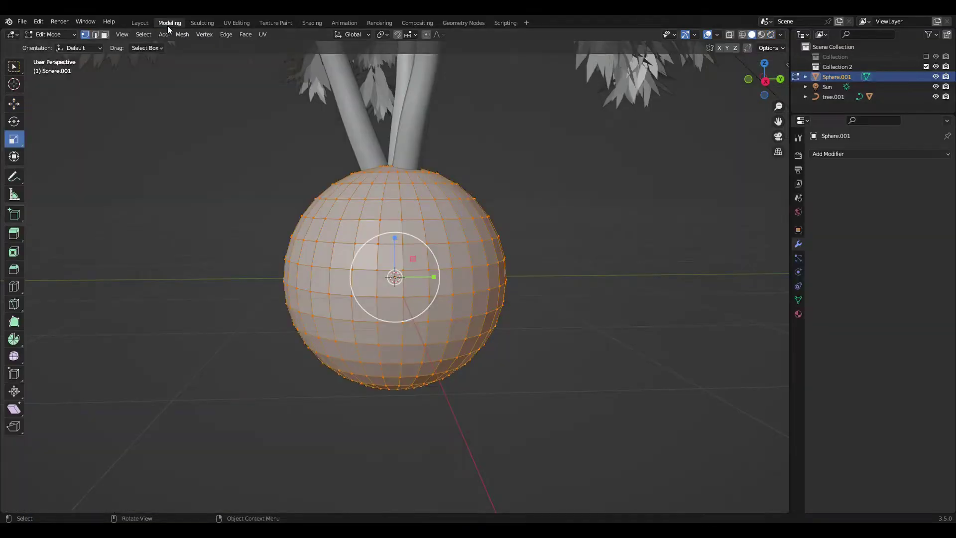
{"action": "scroll", "coordinate": [548, 149], "scroll_direction": "down", "scroll_amount": 2}
{"action": "left_click", "coordinate": [765, 81]}
{"action": "scroll", "coordinate": [426, 213], "scroll_direction": "down", "scroll_amount": 4}
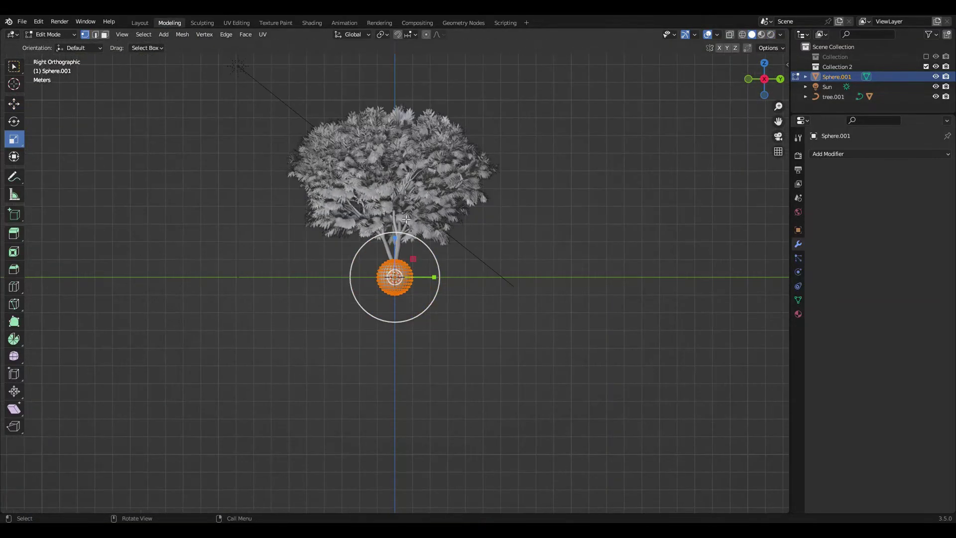
{"action": "left_click", "coordinate": [15, 106]}
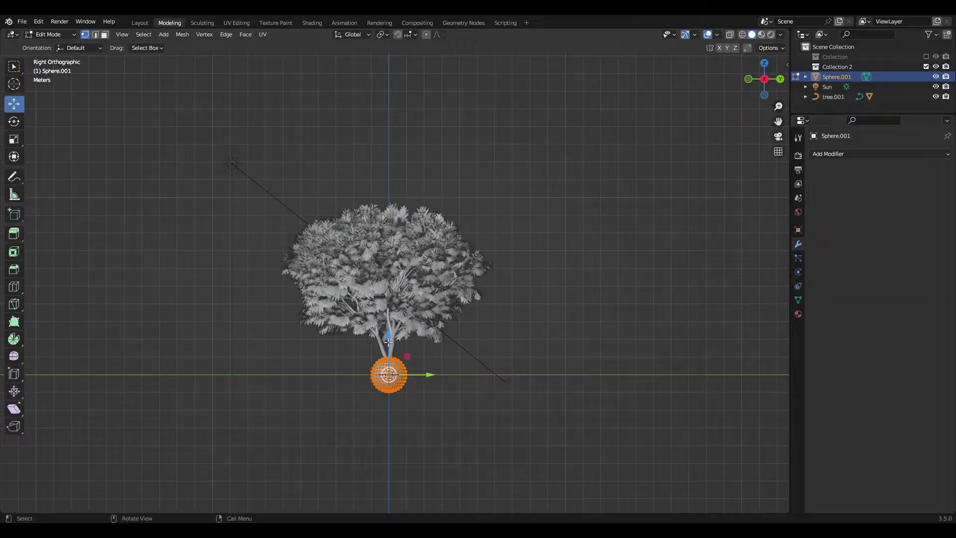
{"action": "left_click_drag", "start_coordinate": [389, 339], "coordinate": [367, 257]}
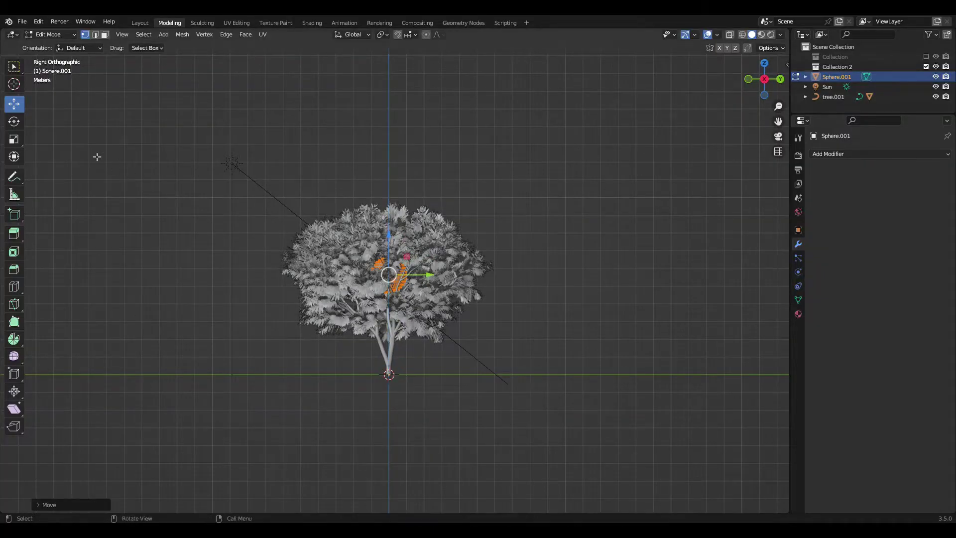
{"action": "left_click", "coordinate": [13, 139]}
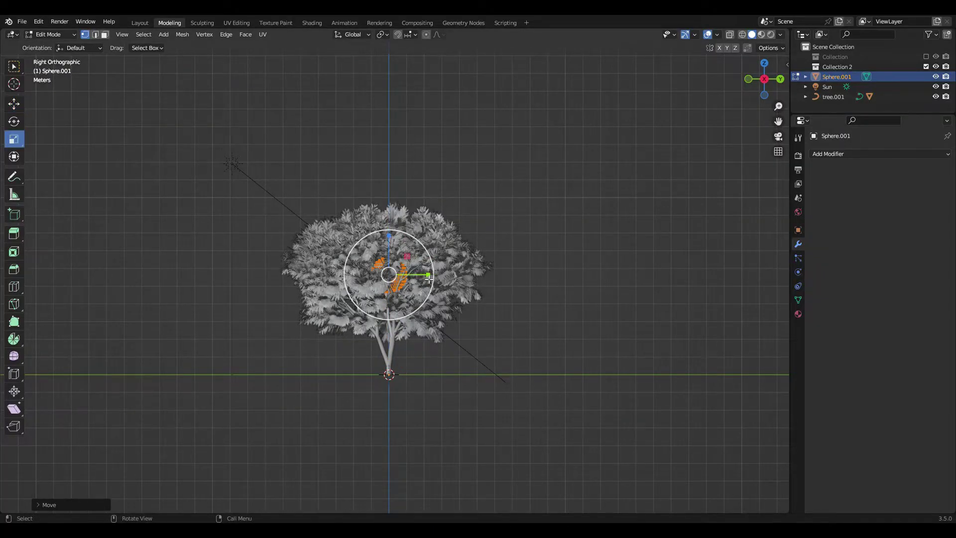
Stretch the sphere along Y, Z and X into a wide ellipsoid
{"action": "left_click_drag", "start_coordinate": [429, 275], "coordinate": [620, 294]}
{"action": "left_click_drag", "start_coordinate": [394, 240], "coordinate": [398, 85]}
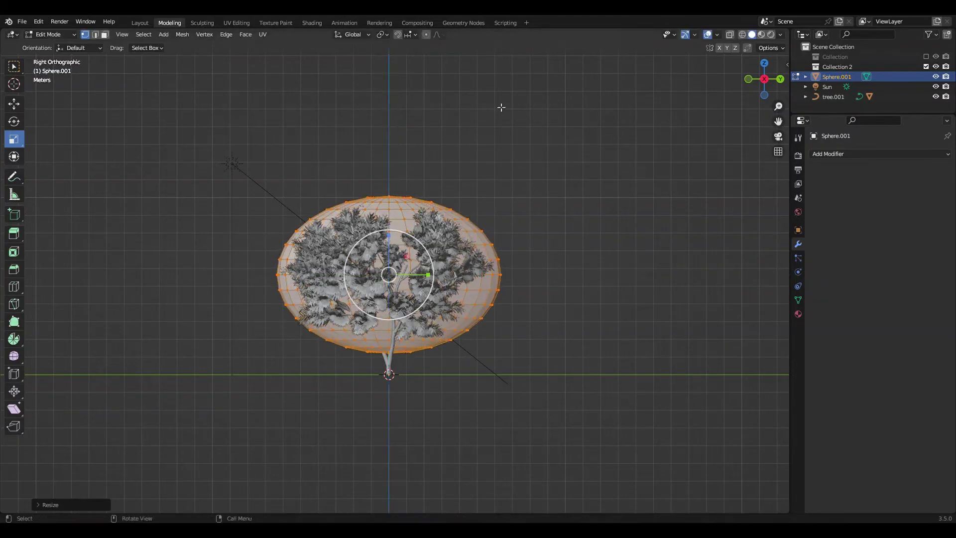
{"action": "left_click", "coordinate": [780, 79]}
{"action": "left_click_drag", "start_coordinate": [360, 277], "coordinate": [155, 277]}
{"action": "key", "text": "s"}
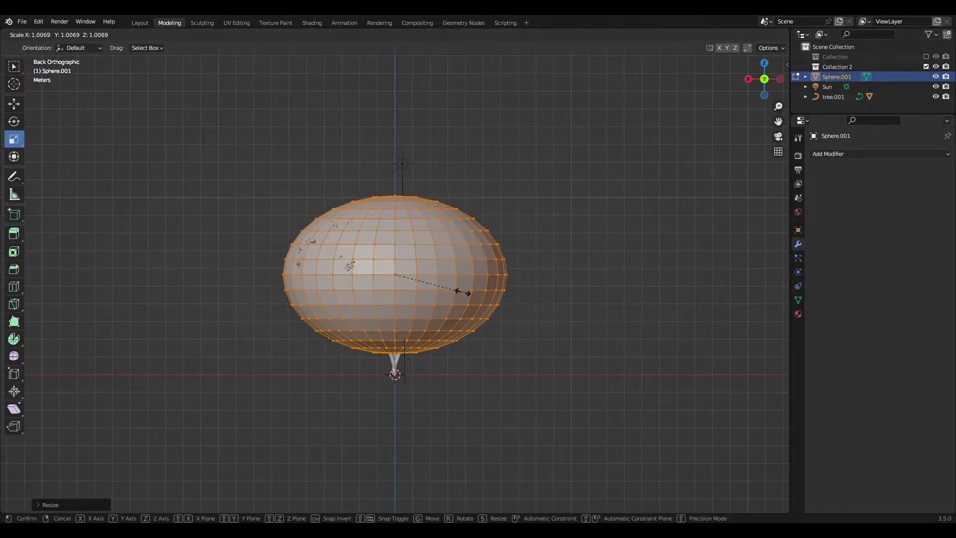
{"action": "left_click", "coordinate": [465, 288]}
{"action": "middle_click_drag", "start_coordinate": [465, 289], "coordinate": [572, 342]}
{"action": "key", "text": "s"}
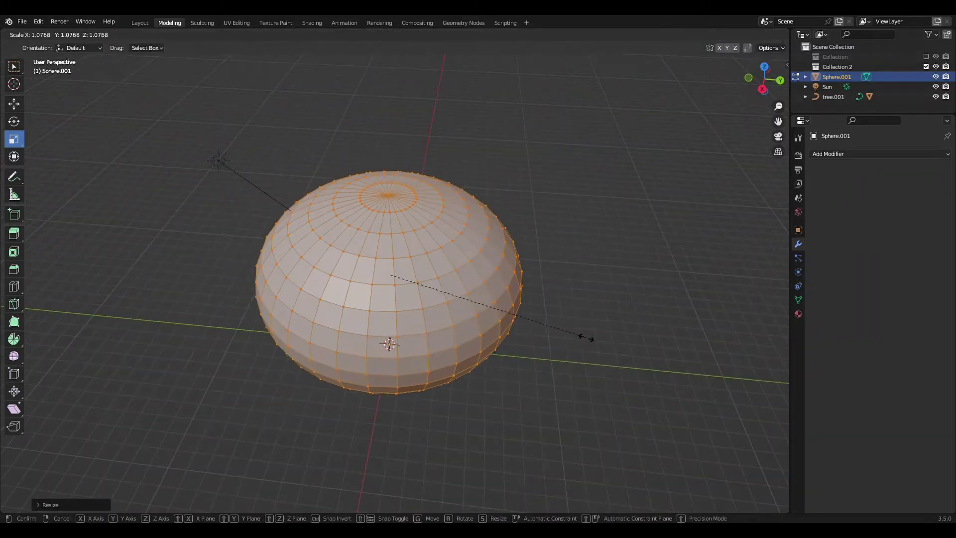
{"action": "key", "text": "y"}
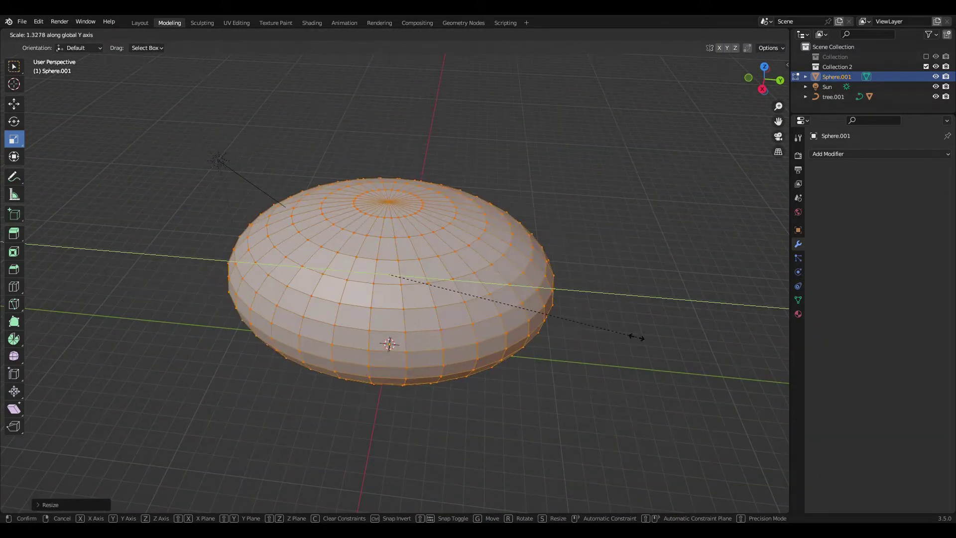
{"action": "left_click", "coordinate": [636, 335]}
Check the leaves in X-ray, widen the ellipsoid along Y, and return to Object Mode
{"action": "middle_click_drag", "start_coordinate": [635, 335], "coordinate": [199, 305]}
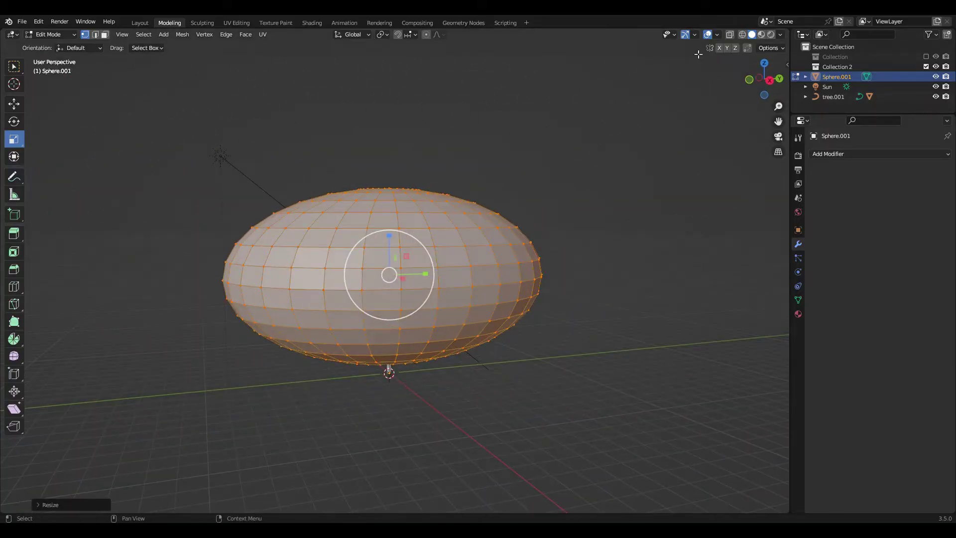
{"action": "key", "text": "alt+z"}
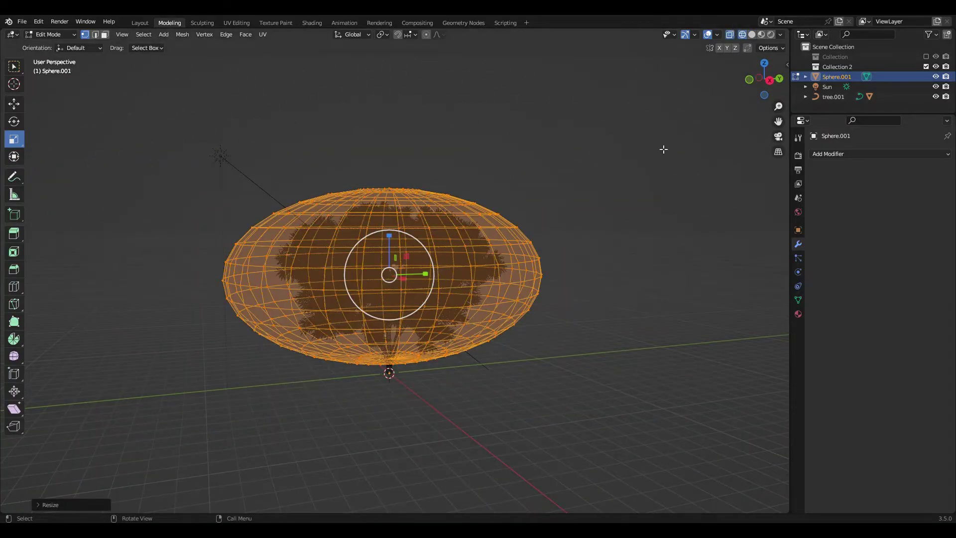
{"action": "middle_click_drag", "start_coordinate": [662, 150], "coordinate": [636, 171]}
{"action": "mouse_move", "coordinate": [430, 279]}
{"action": "left_mouse_down"}
{"action": "mouse_move", "coordinate": [421, 276]}
{"action": "mouse_move", "coordinate": [430, 276]}
{"action": "left_mouse_up"}
{"action": "middle_click_drag", "start_coordinate": [430, 275], "coordinate": [324, 234]}
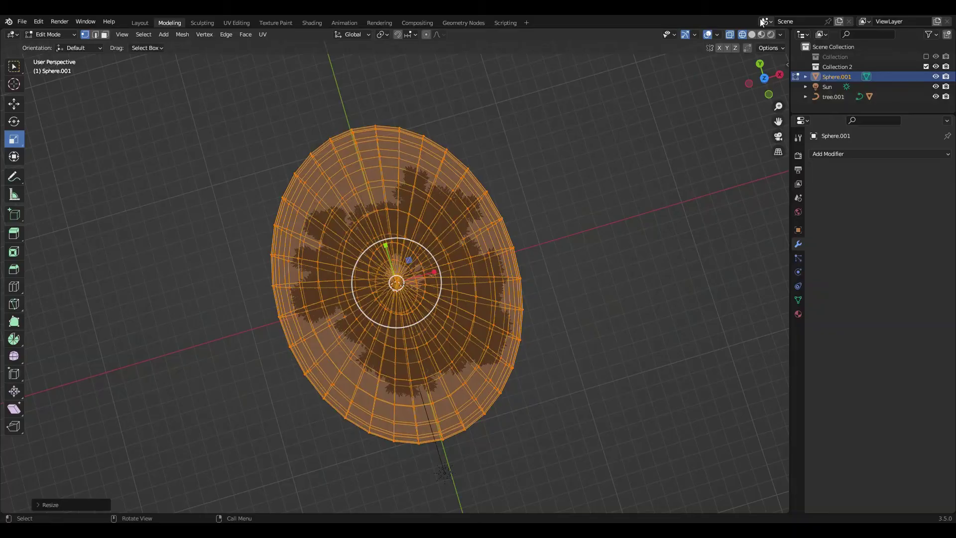
{"action": "left_click", "coordinate": [751, 34]}
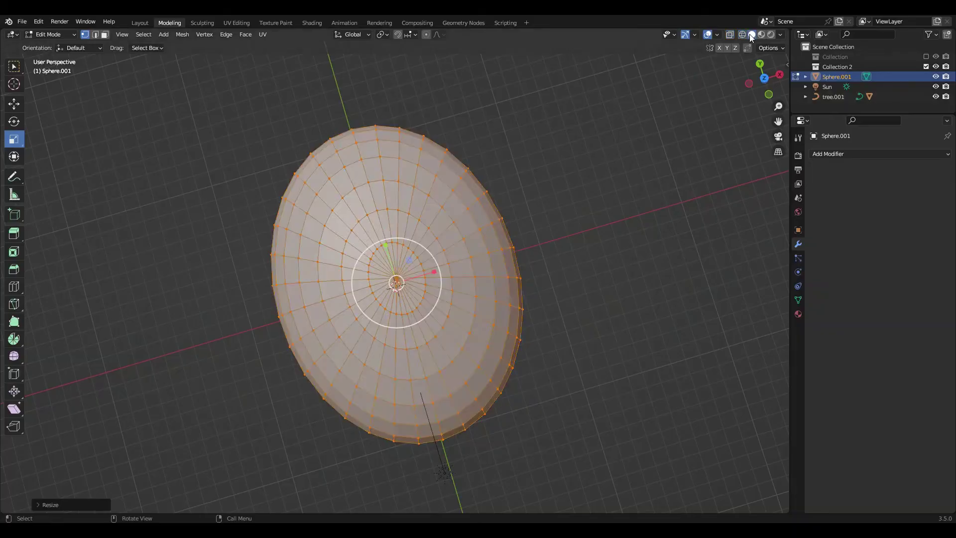
{"action": "left_click", "coordinate": [136, 22]}
Smooth-shade and hide the sphere, then select leaves.001
{"action": "right_click", "coordinate": [477, 220]}
{"action": "left_click", "coordinate": [477, 221]}
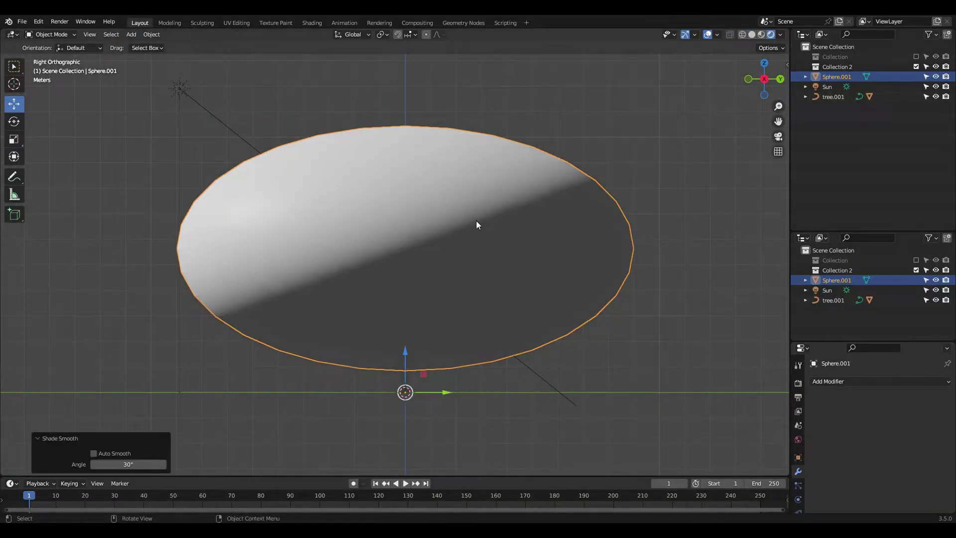
{"action": "key", "text": "h"}
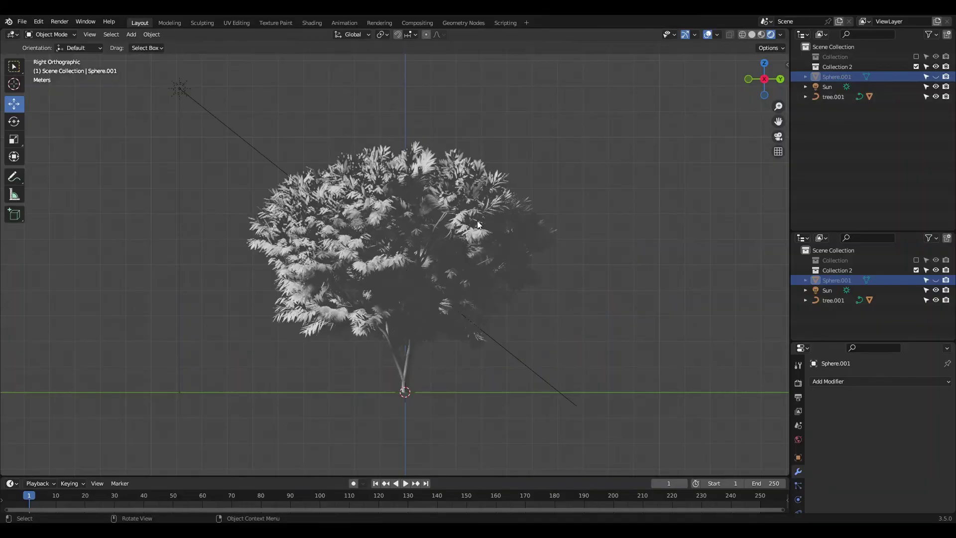
{"action": "left_click", "coordinate": [477, 220]}
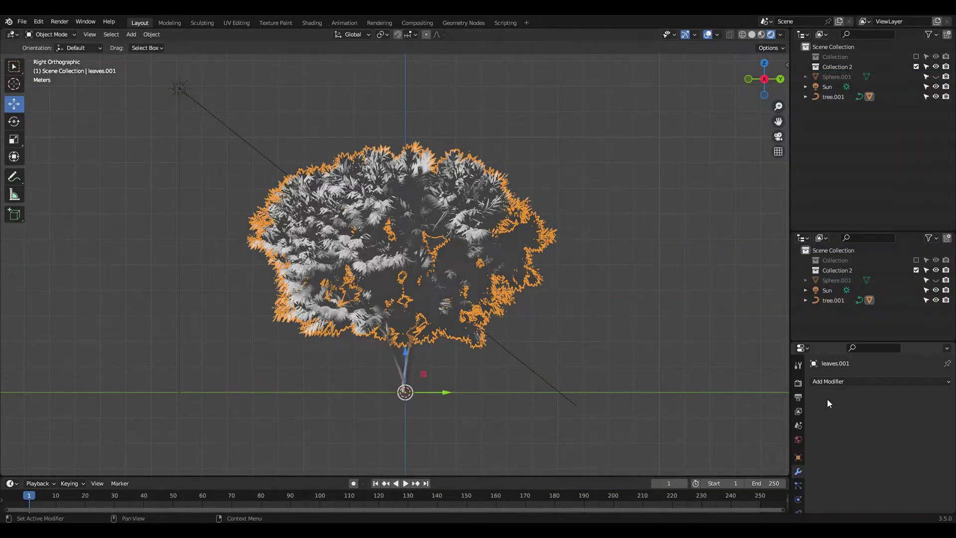
Add a NormalEdit modifier to the leaves with Sphere.001 as its target
{"action": "left_click_drag", "start_coordinate": [828, 342], "coordinate": [826, 320]}
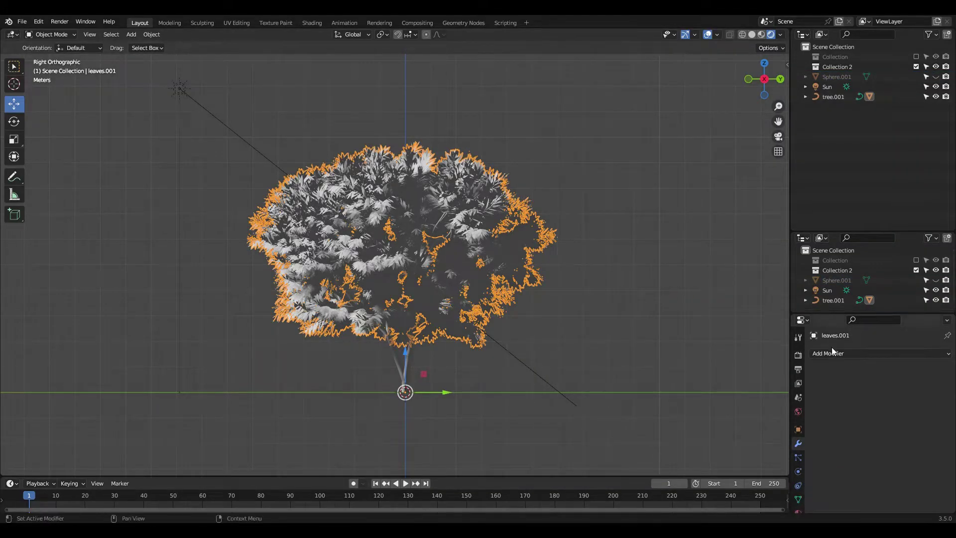
{"action": "left_click", "coordinate": [832, 352]}
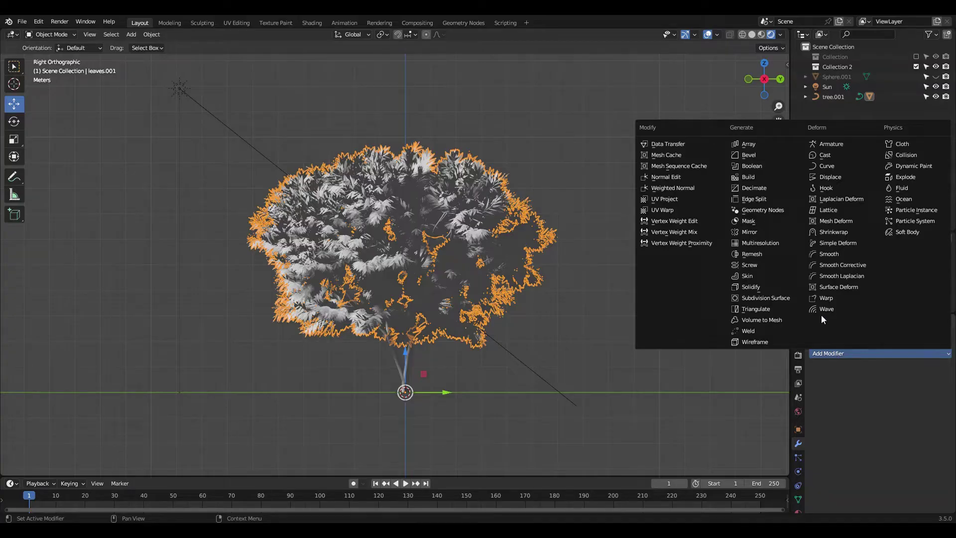
{"action": "left_click", "coordinate": [657, 177]}
{"action": "left_click", "coordinate": [933, 398]}
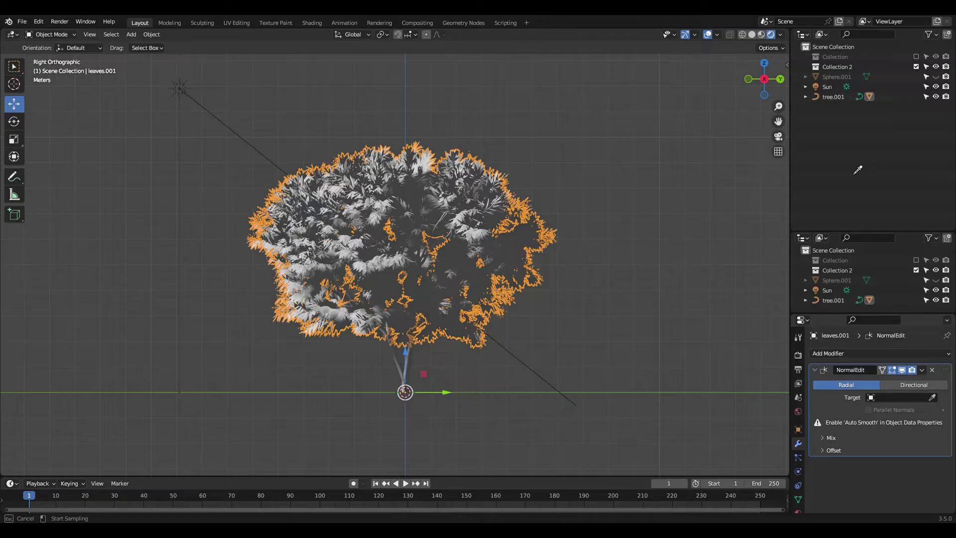
{"action": "left_click", "coordinate": [818, 79]}
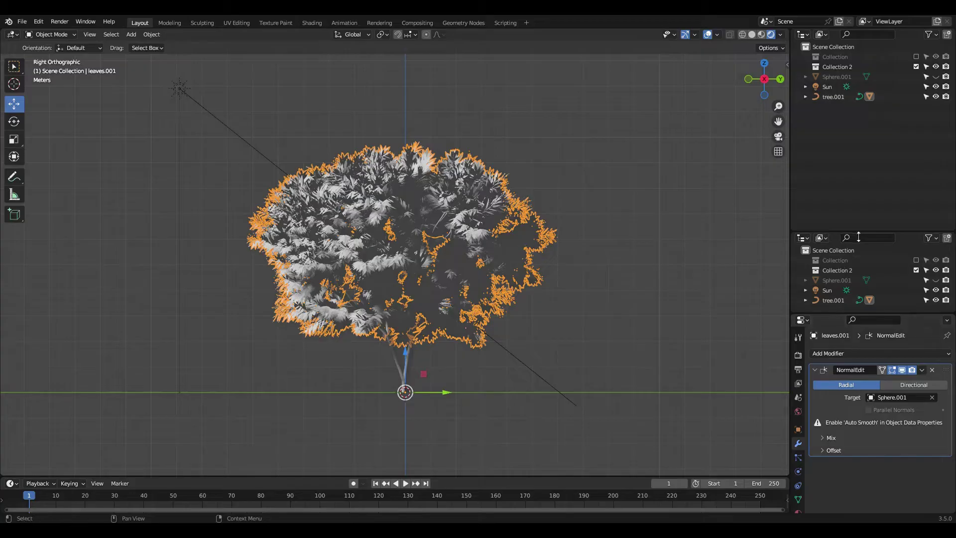
{"action": "left_click_drag", "start_coordinate": [859, 237], "coordinate": [859, 154]}
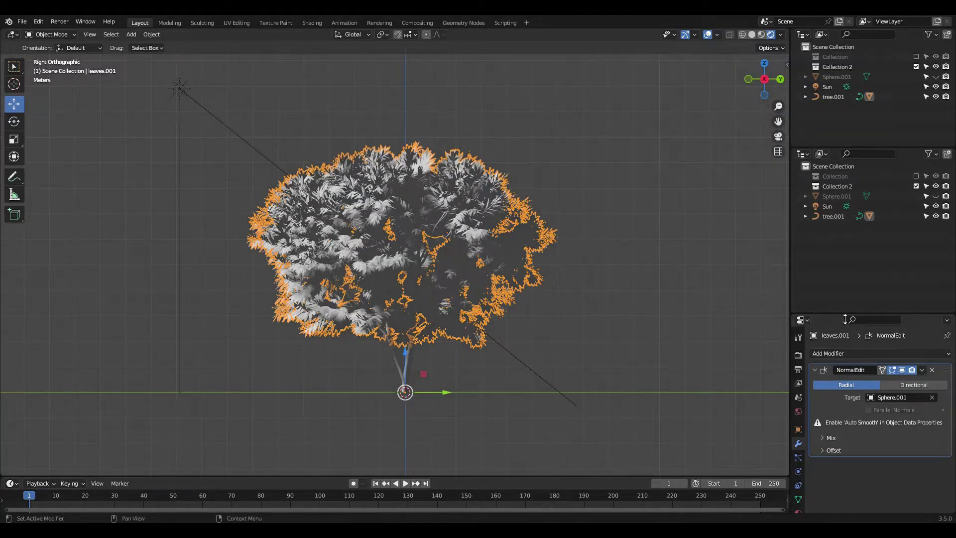
Enable Auto Smooth in the leaves mesh data settings
{"action": "left_click_drag", "start_coordinate": [845, 319], "coordinate": [845, 236]}
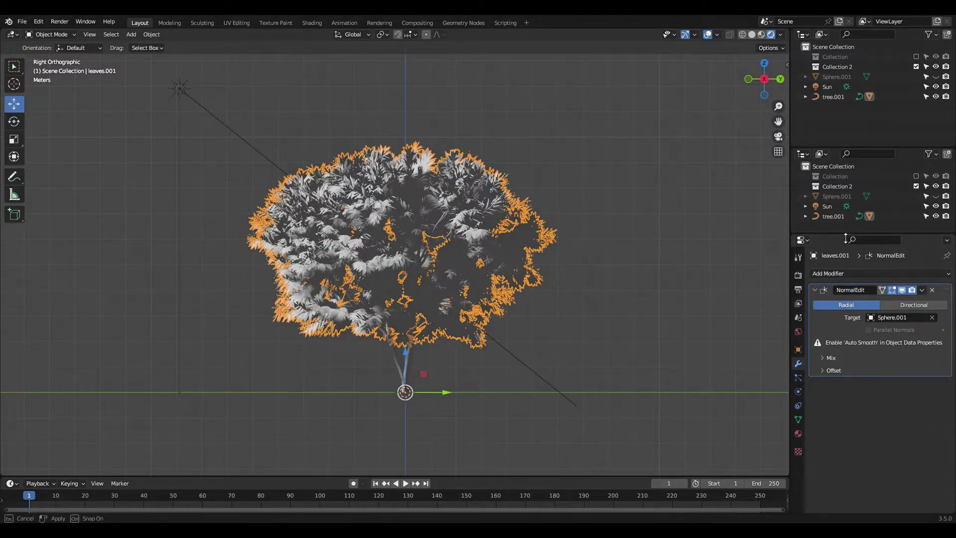
{"action": "left_click", "coordinate": [799, 420]}
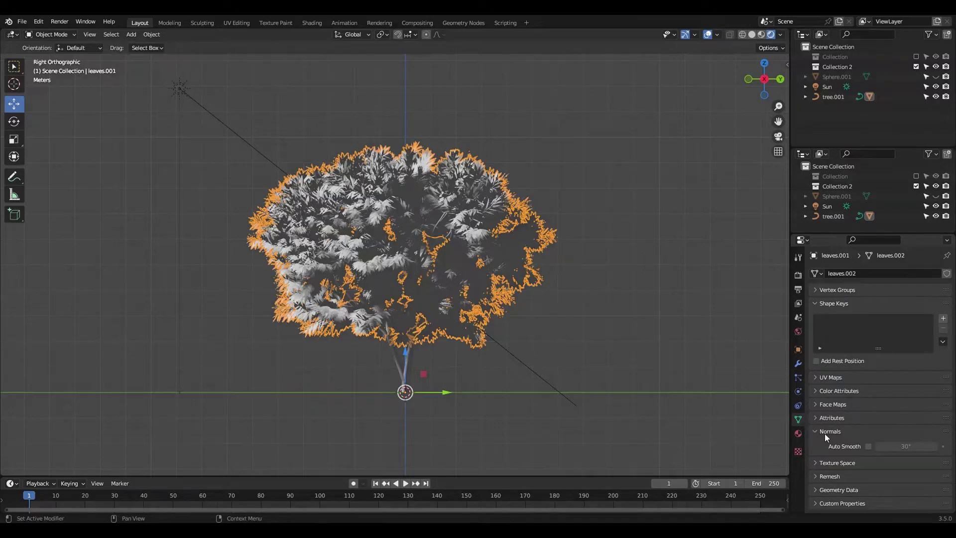
{"action": "left_click", "coordinate": [868, 447]}
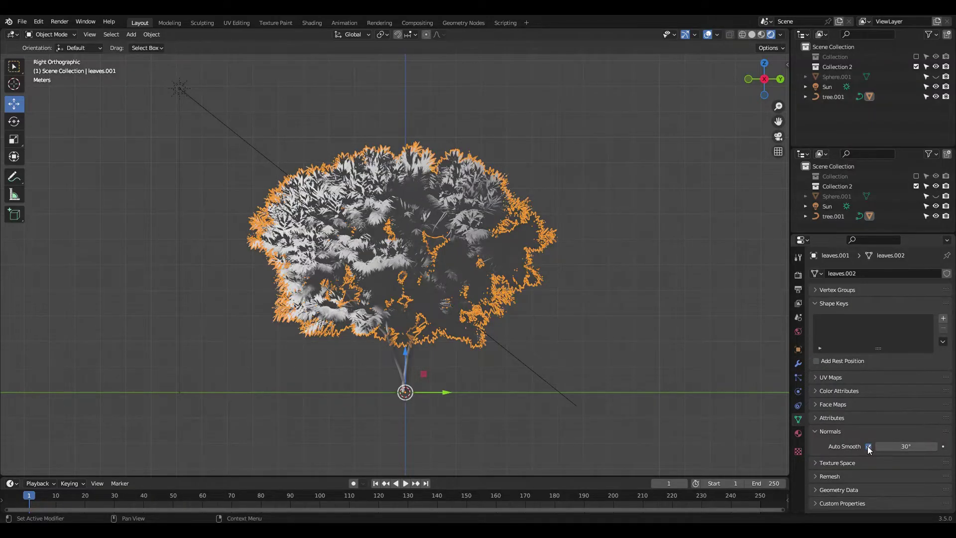
{"action": "mouse_move", "coordinate": [272, 219]}
{"action": "middle_mouse_down"}
{"action": "mouse_move", "coordinate": [318, 228]}
{"action": "mouse_move", "coordinate": [394, 219]}
{"action": "middle_mouse_up"}
{"action": "left_click", "coordinate": [752, 34]}
{"action": "mouse_move", "coordinate": [742, 55]}
{"action": "middle_mouse_down"}
{"action": "mouse_move", "coordinate": [650, 117]}
{"action": "mouse_move", "coordinate": [742, 249]}
{"action": "middle_mouse_up"}
Toggle the NormalEdit modifier's viewport display to compare, then view from the right
{"action": "left_click", "coordinate": [798, 363]}
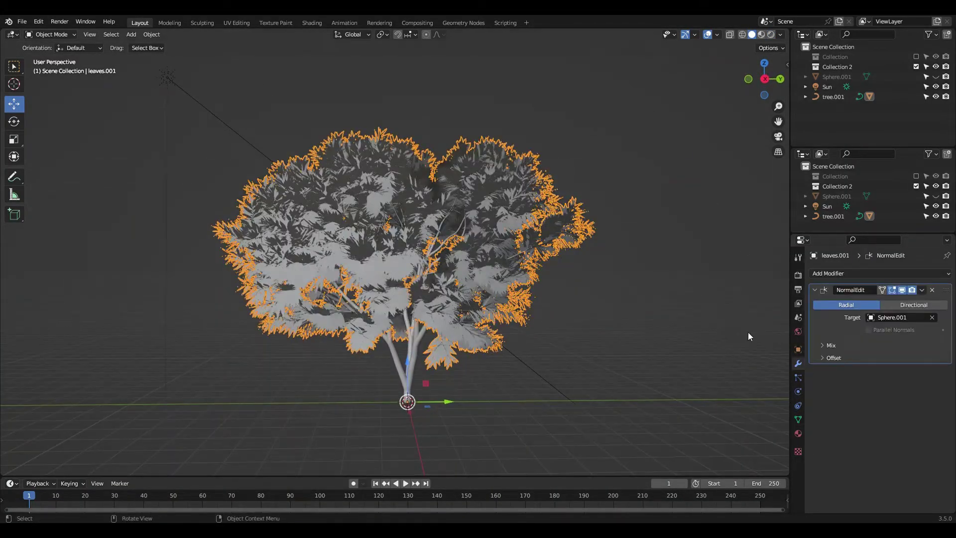
{"action": "left_click", "coordinate": [902, 291]}
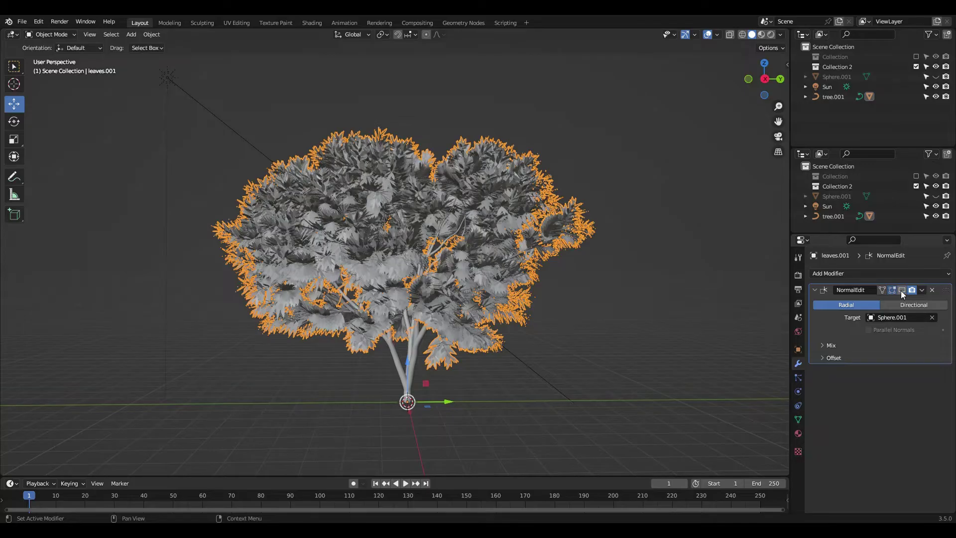
{"action": "left_click", "coordinate": [901, 290]}
{"action": "left_click", "coordinate": [902, 290]}
{"action": "left_click", "coordinate": [901, 291]}
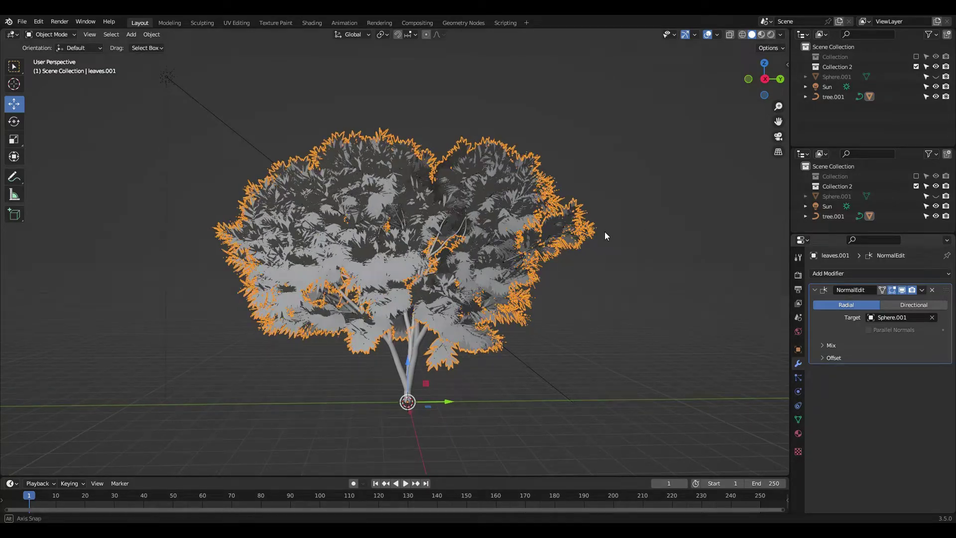
{"action": "mouse_move", "coordinate": [605, 234]}
{"action": "middle_mouse_down"}
{"action": "mouse_move", "coordinate": [610, 313]}
{"action": "mouse_move", "coordinate": [593, 337]}
{"action": "mouse_move", "coordinate": [705, 303]}
{"action": "mouse_move", "coordinate": [718, 271]}
{"action": "mouse_move", "coordinate": [602, 245]}
{"action": "mouse_move", "coordinate": [597, 231]}
{"action": "middle_mouse_up"}
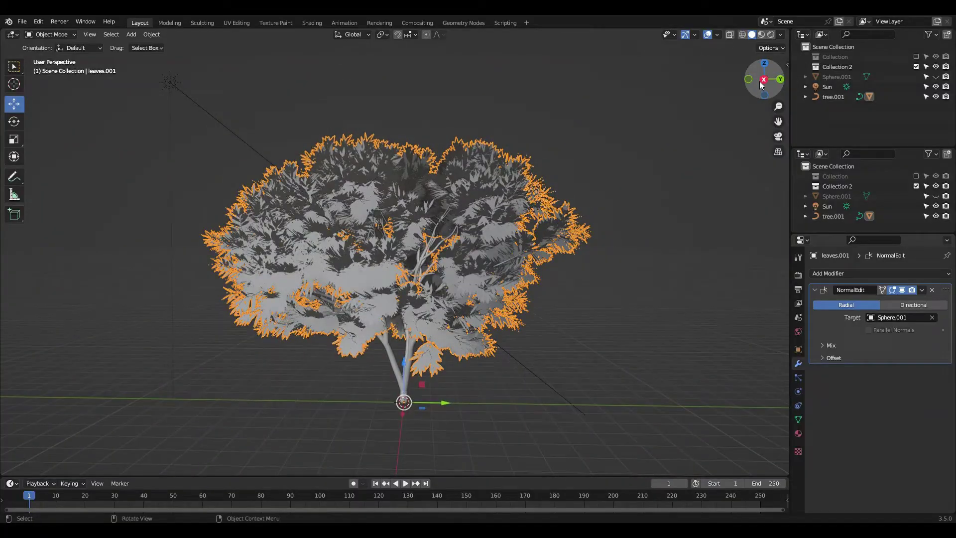
{"action": "left_click", "coordinate": [761, 81]}
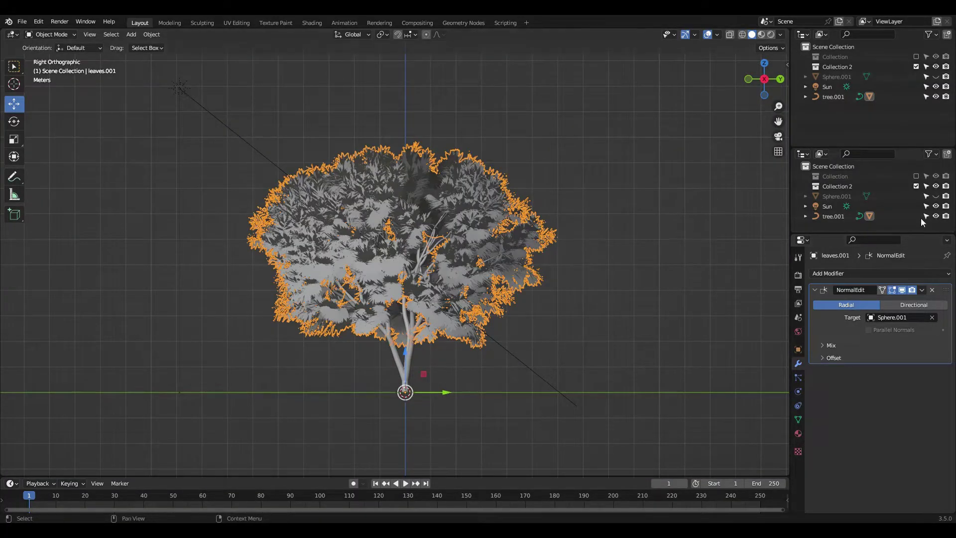
Unhide Sphere.001 and parent it to the tree as the active object
{"action": "left_click", "coordinate": [935, 197]}
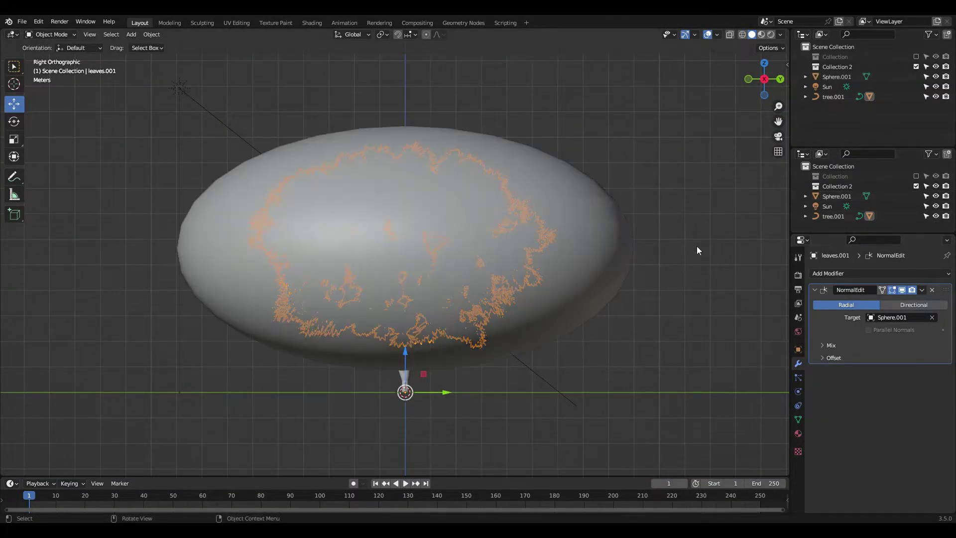
{"action": "left_click", "coordinate": [589, 279]}
{"action": "left_click", "coordinate": [406, 381], "text": "shift"}
{"action": "right_click", "coordinate": [405, 383]}
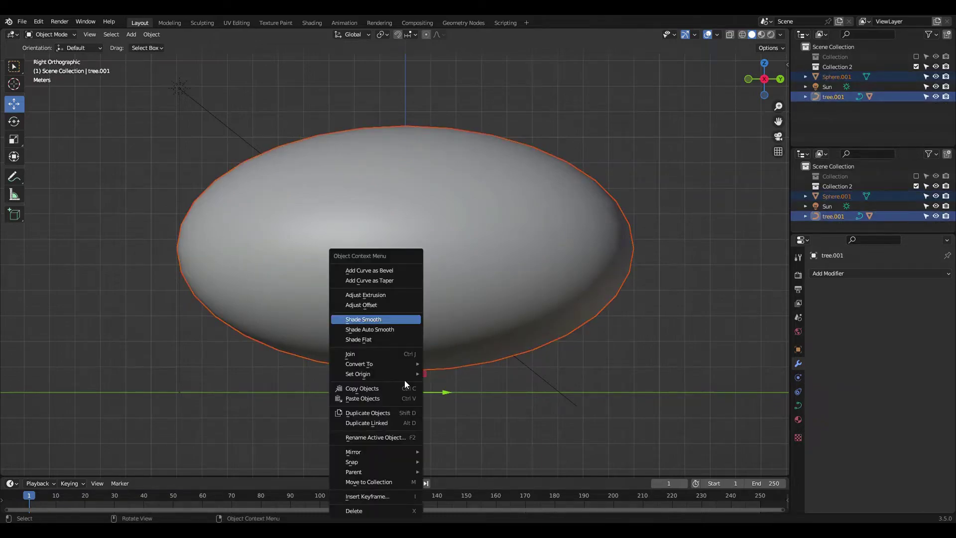
{"action": "mouse_move", "coordinate": [374, 472]}
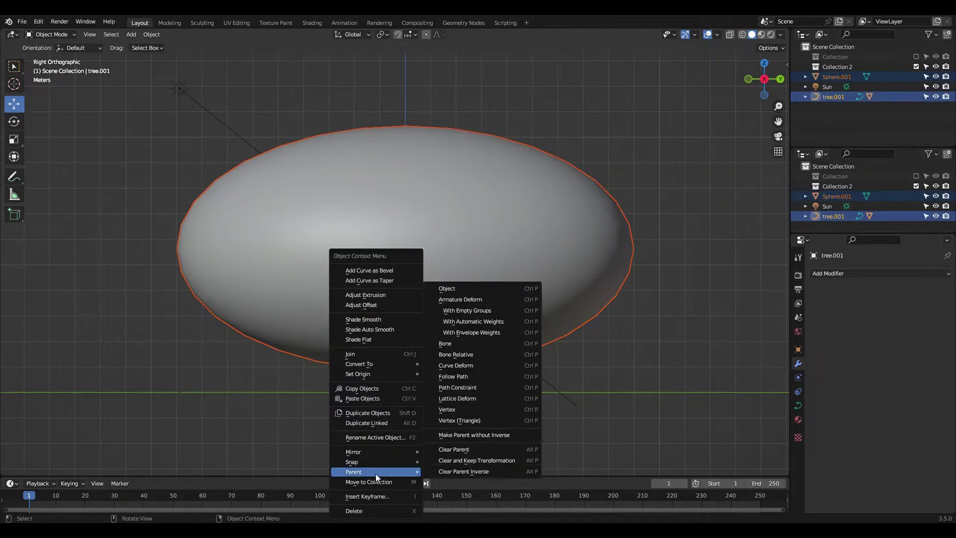
{"action": "left_click", "coordinate": [469, 289]}
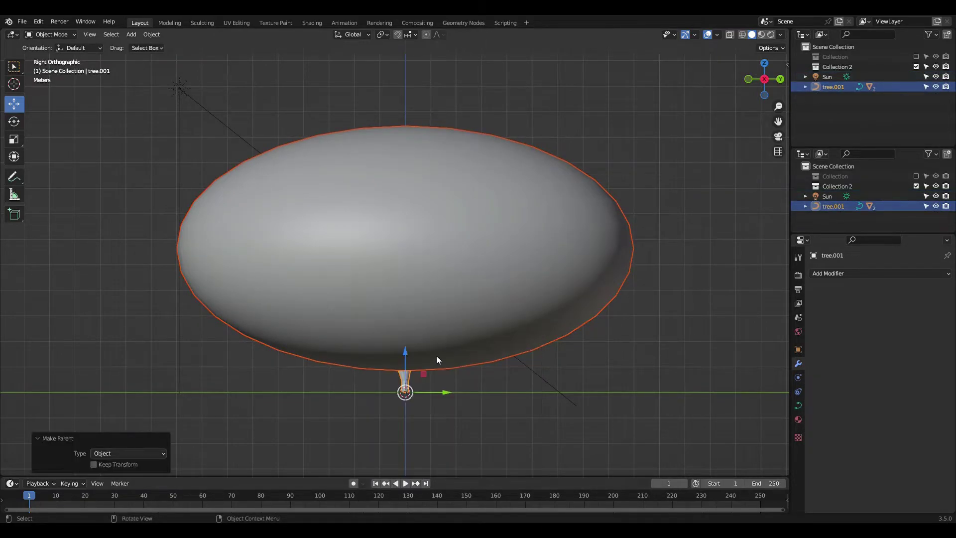
Hide Sphere.001 again and orbit to look down on the tree
{"action": "left_click", "coordinate": [463, 313]}
{"action": "key", "text": "h"}
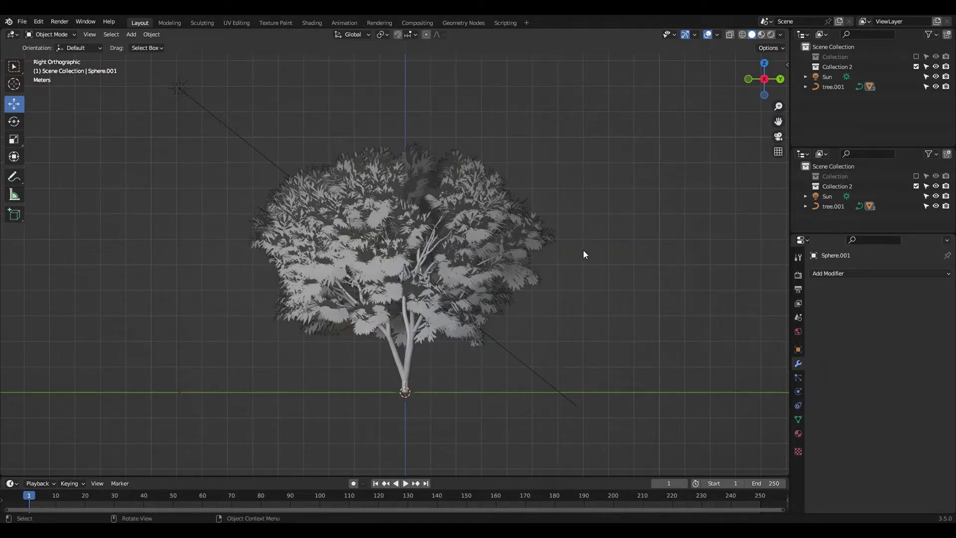
{"action": "middle_click_drag", "start_coordinate": [415, 304], "coordinate": [397, 367]}
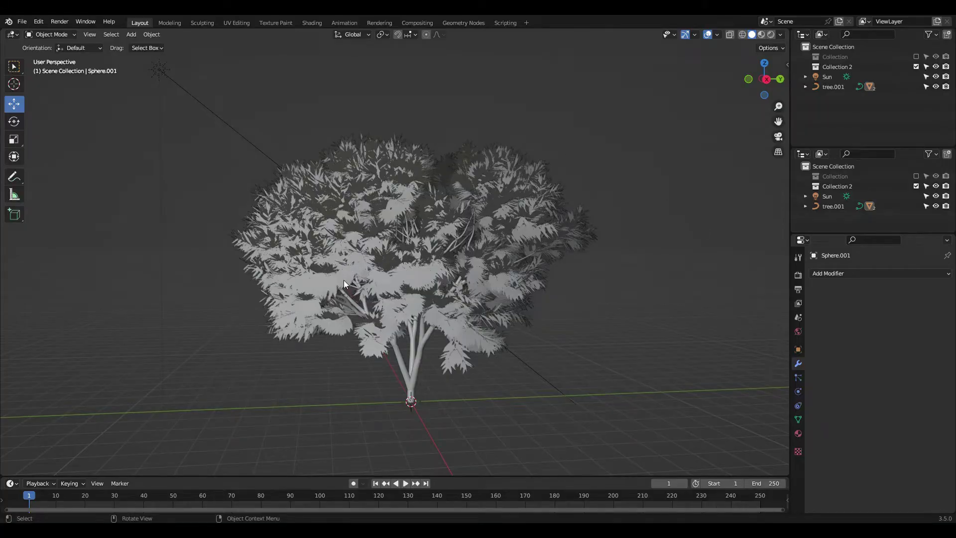
{"action": "middle_click_drag", "start_coordinate": [344, 280], "coordinate": [300, 252]}
Switch to the Shading workspace in Rendered view, select the tree, and open its material list
{"action": "left_click", "coordinate": [306, 24]}
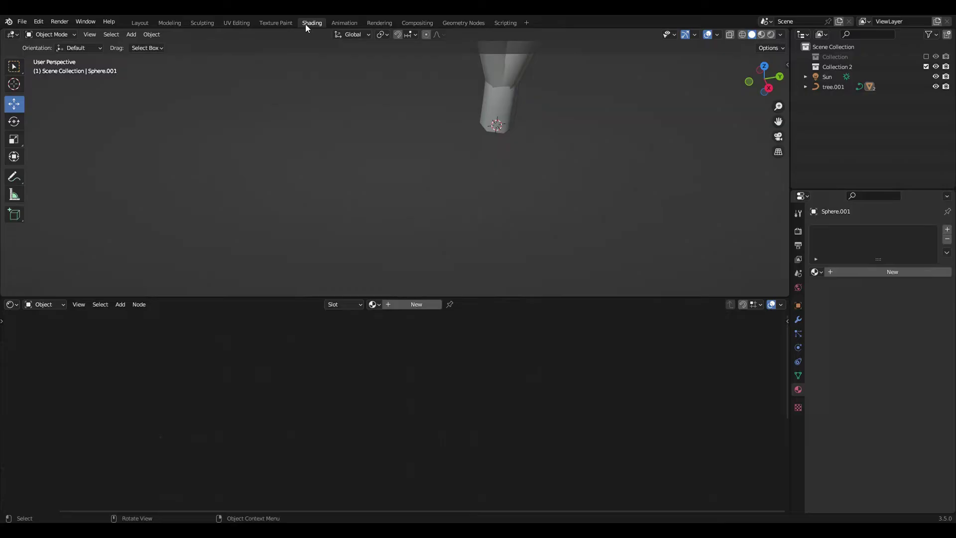
{"action": "scroll", "coordinate": [458, 190], "scroll_direction": "down", "scroll_amount": 6}
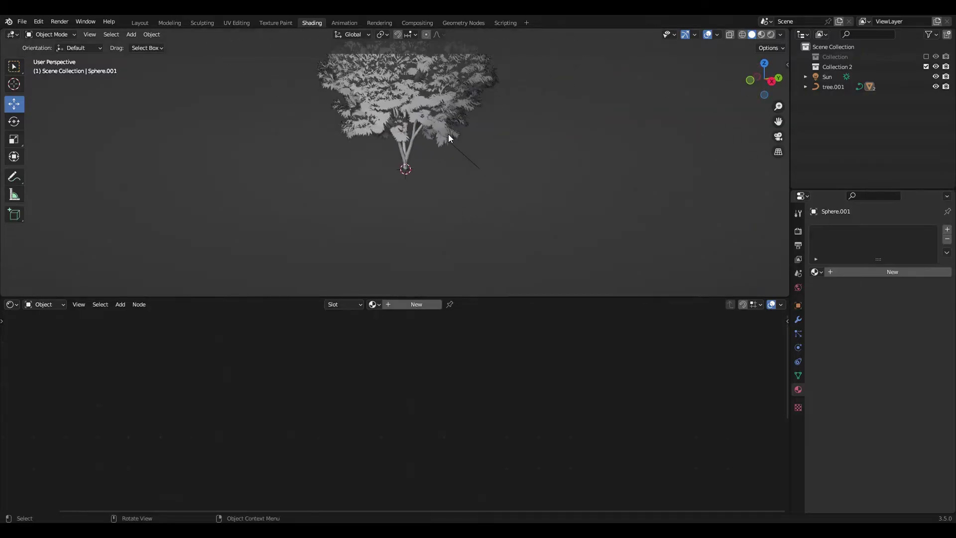
{"action": "middle_click_drag", "start_coordinate": [448, 133], "coordinate": [486, 232]}
{"action": "left_click", "coordinate": [772, 37]}
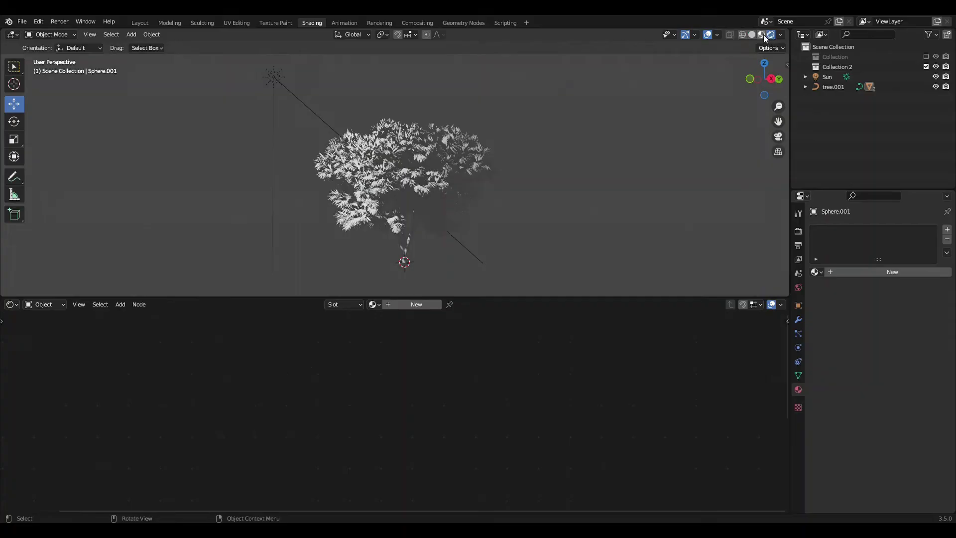
{"action": "left_click", "coordinate": [760, 34]}
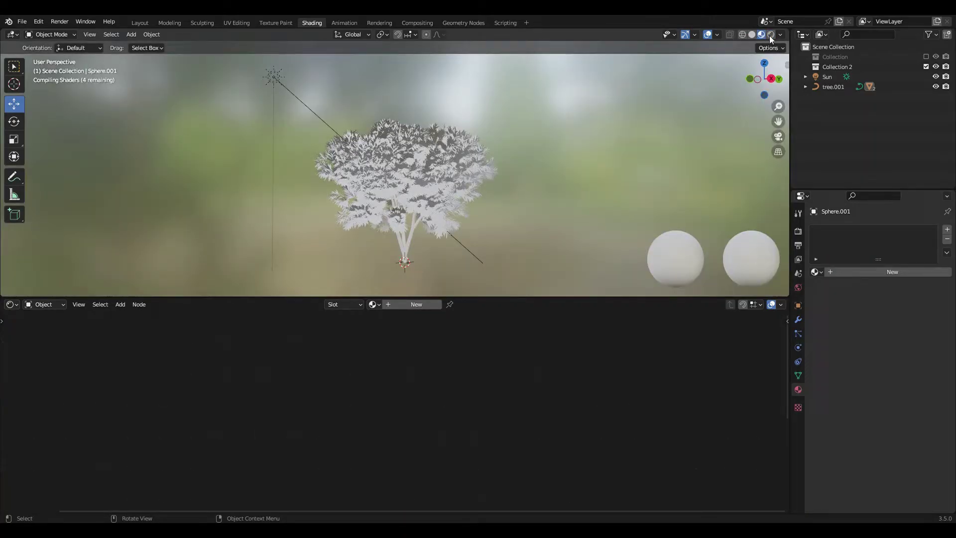
{"action": "left_click", "coordinate": [770, 35]}
{"action": "scroll", "coordinate": [437, 268], "scroll_direction": "up", "scroll_amount": 1}
{"action": "left_click", "coordinate": [411, 264]}
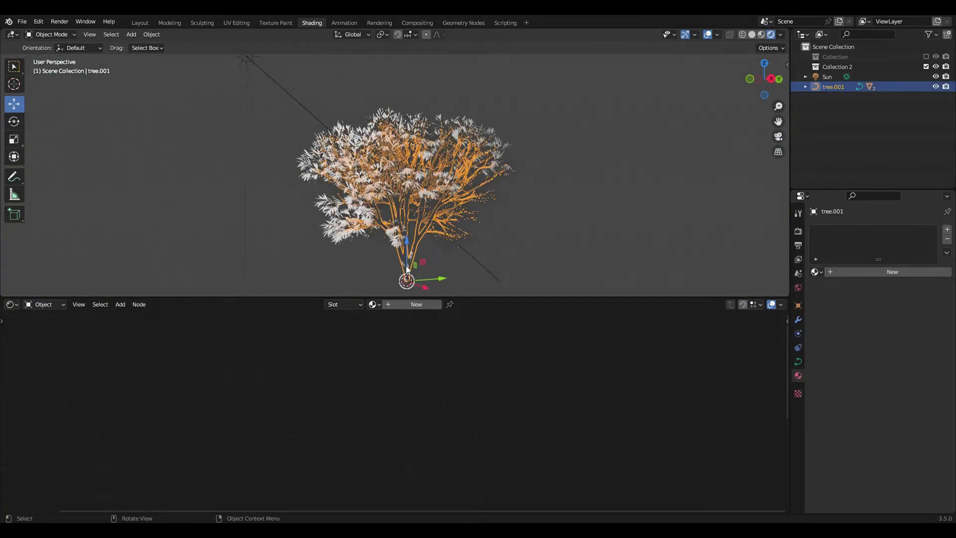
{"action": "left_click", "coordinate": [374, 304]}
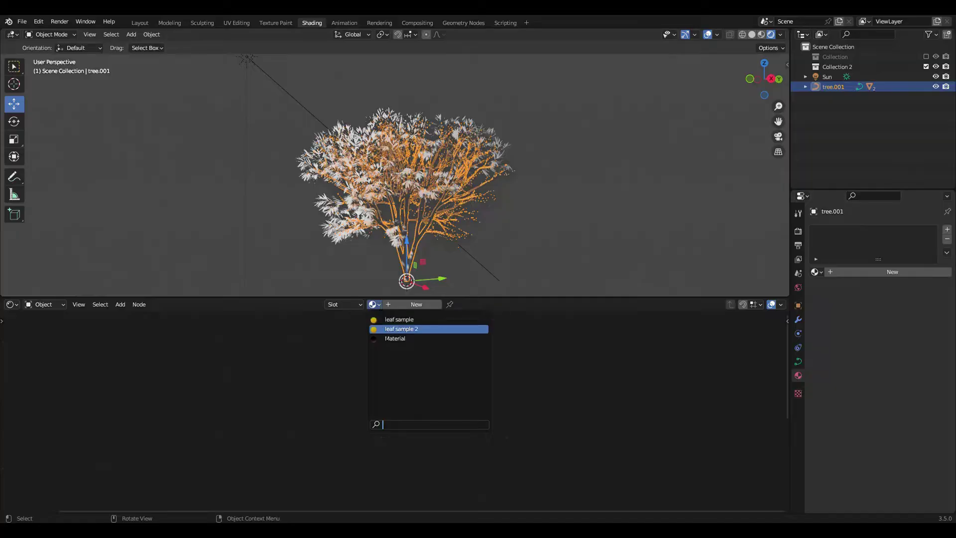
Assign the existing brown bark Material to the tree's trunk and branches
{"action": "left_click", "coordinate": [387, 342]}
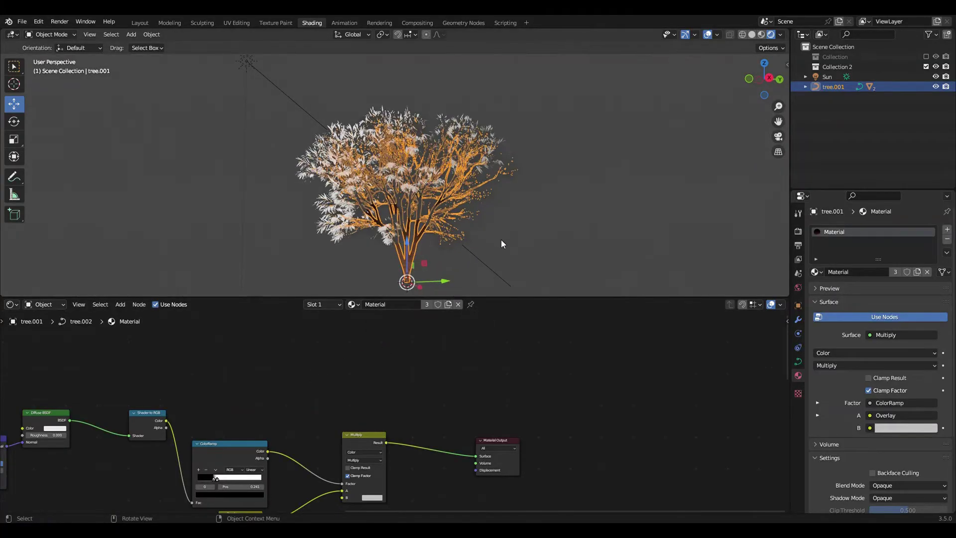
{"action": "scroll", "coordinate": [501, 240], "scroll_direction": "up", "scroll_amount": 8}
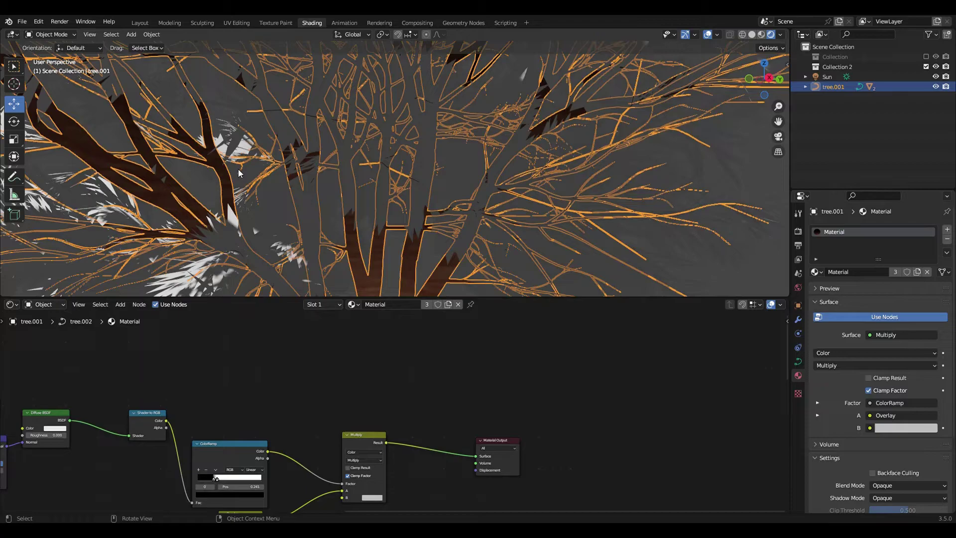
{"action": "scroll", "coordinate": [285, 248], "scroll_direction": "down", "scroll_amount": 8}
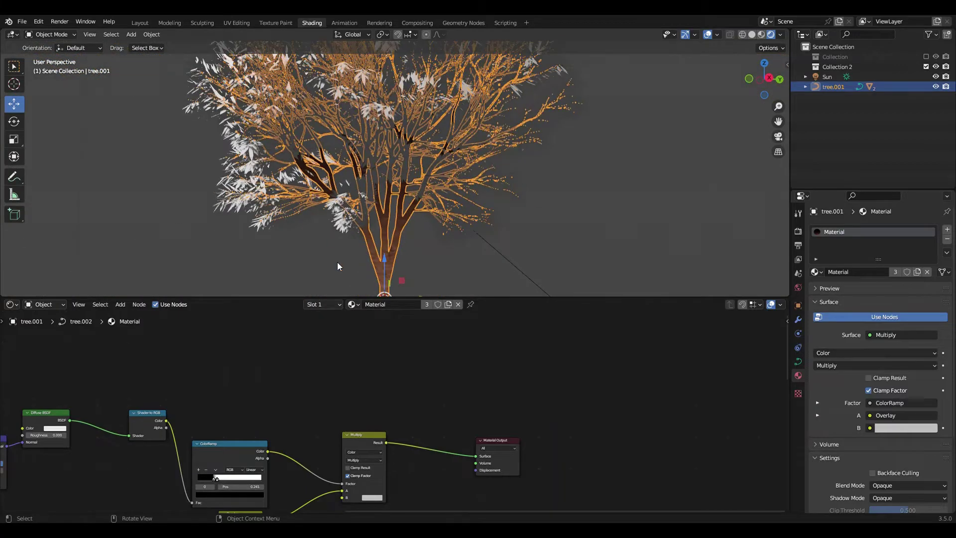
{"action": "middle_click_drag", "start_coordinate": [337, 265], "coordinate": [348, 222], "text": "shift"}
Pan through the bark node tree to inspect the texture, bump and diffuse nodes
{"action": "middle_click_drag", "start_coordinate": [290, 369], "coordinate": [634, 377]}
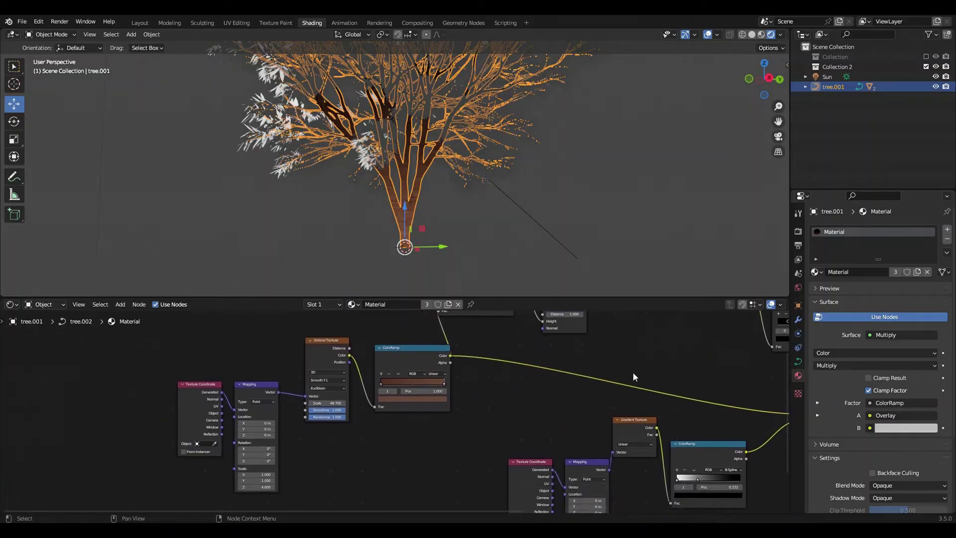
{"action": "scroll", "coordinate": [356, 409], "scroll_direction": "down", "scroll_amount": 3}
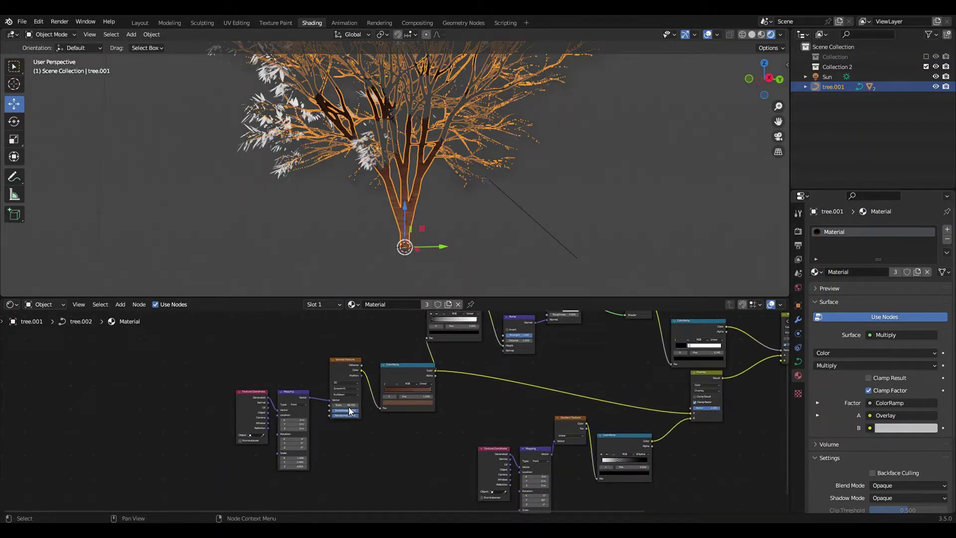
{"action": "middle_click_drag", "start_coordinate": [456, 399], "coordinate": [351, 400]}
{"action": "scroll", "coordinate": [371, 236], "scroll_direction": "up", "scroll_amount": 8}
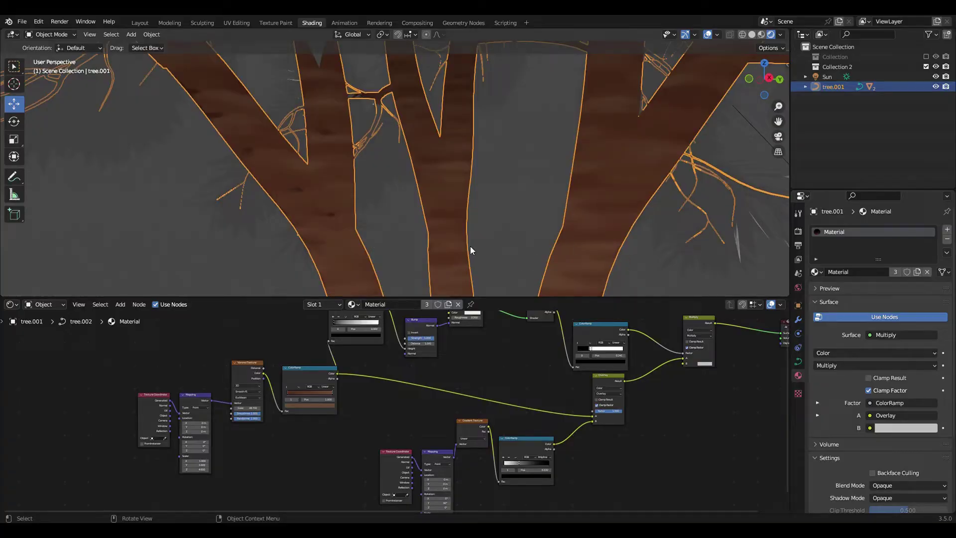
{"action": "scroll", "coordinate": [446, 396], "scroll_direction": "up", "scroll_amount": 3}
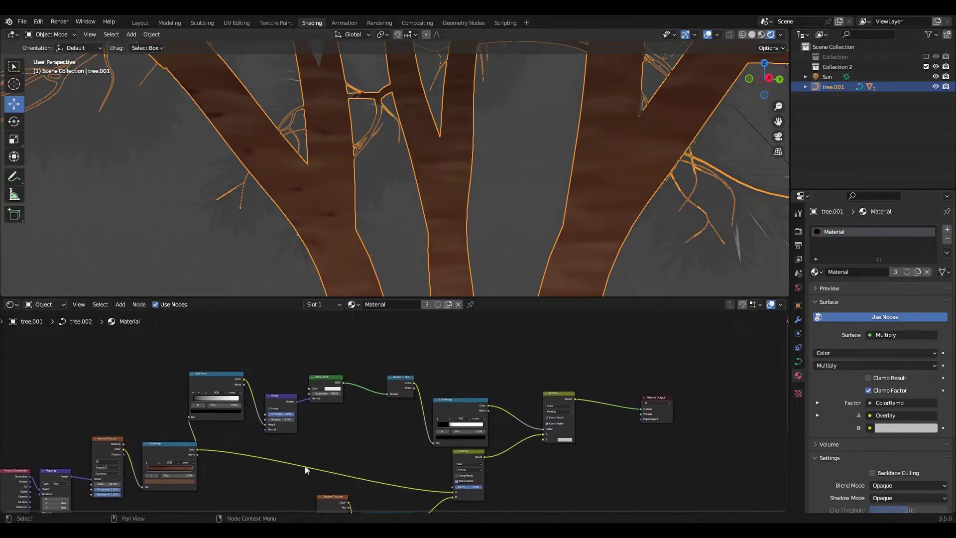
{"action": "middle_click_drag", "start_coordinate": [305, 471], "coordinate": [270, 420]}
{"action": "scroll", "coordinate": [272, 420], "scroll_direction": "up", "scroll_amount": 2}
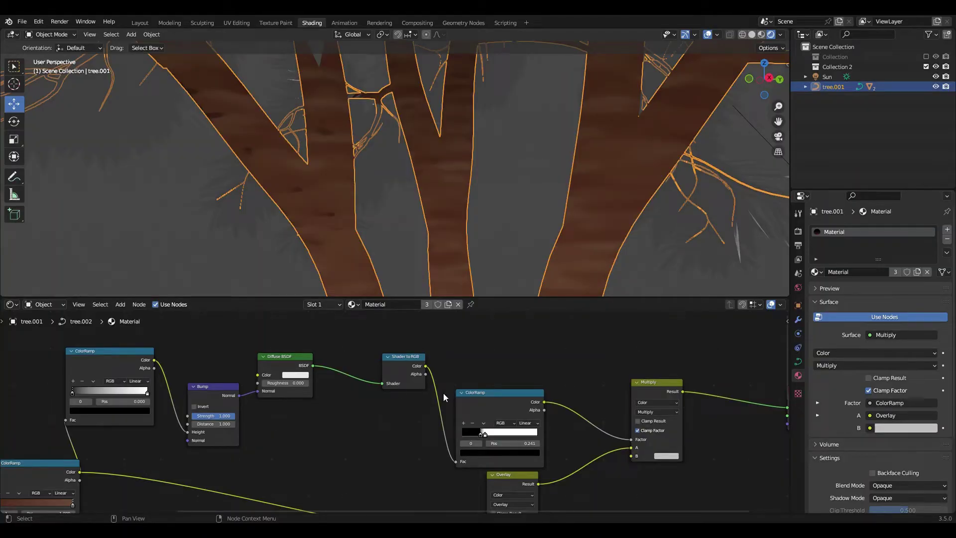
Nudge the ColorRamp node slightly upward and orbit to view the whole tree
{"action": "left_click_drag", "start_coordinate": [487, 405], "coordinate": [490, 366]}
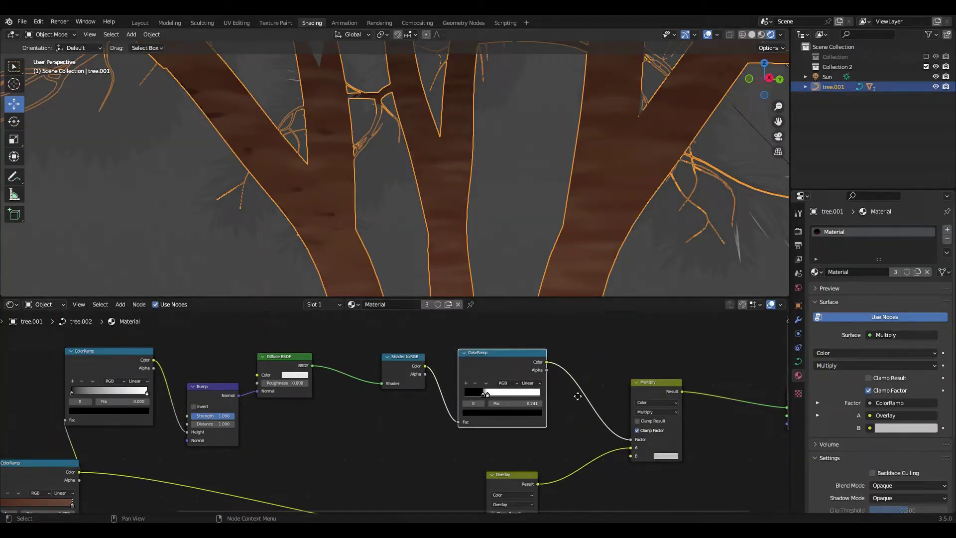
{"action": "middle_click_drag", "start_coordinate": [566, 403], "coordinate": [666, 375]}
{"action": "scroll", "coordinate": [433, 408], "scroll_direction": "down", "scroll_amount": 3}
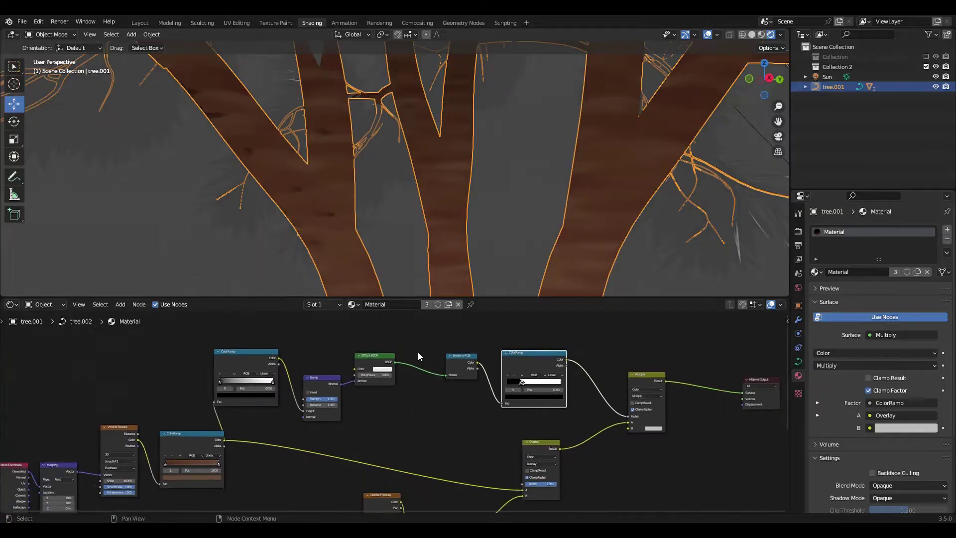
{"action": "scroll", "coordinate": [476, 159], "scroll_direction": "down", "scroll_amount": 1}
{"action": "scroll", "coordinate": [463, 160], "scroll_direction": "down", "scroll_amount": 6}
{"action": "middle_click_drag", "start_coordinate": [379, 197], "coordinate": [376, 220]}
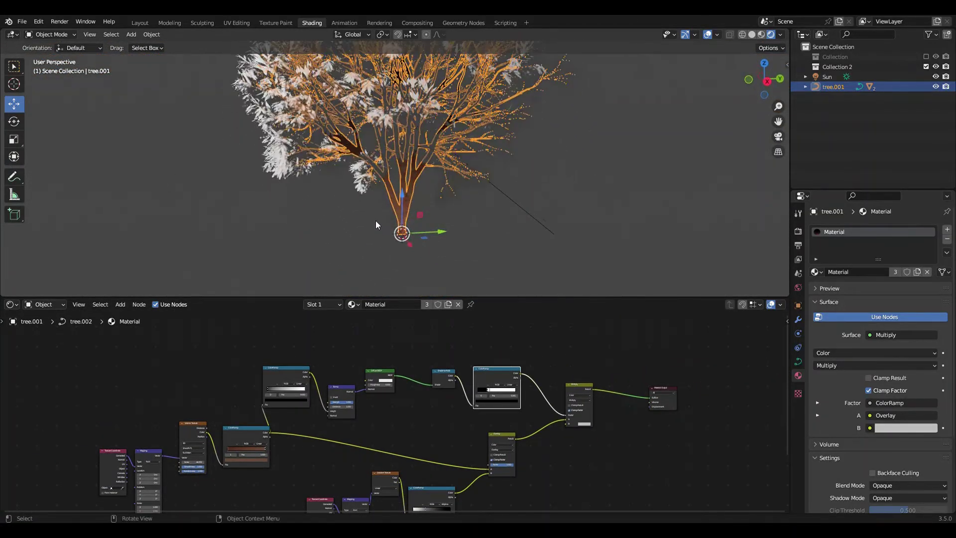
Select the leaves and assign them the existing leaf sample material
{"action": "left_click", "coordinate": [297, 172]}
{"action": "middle_click_drag", "start_coordinate": [393, 140], "coordinate": [392, 219]}
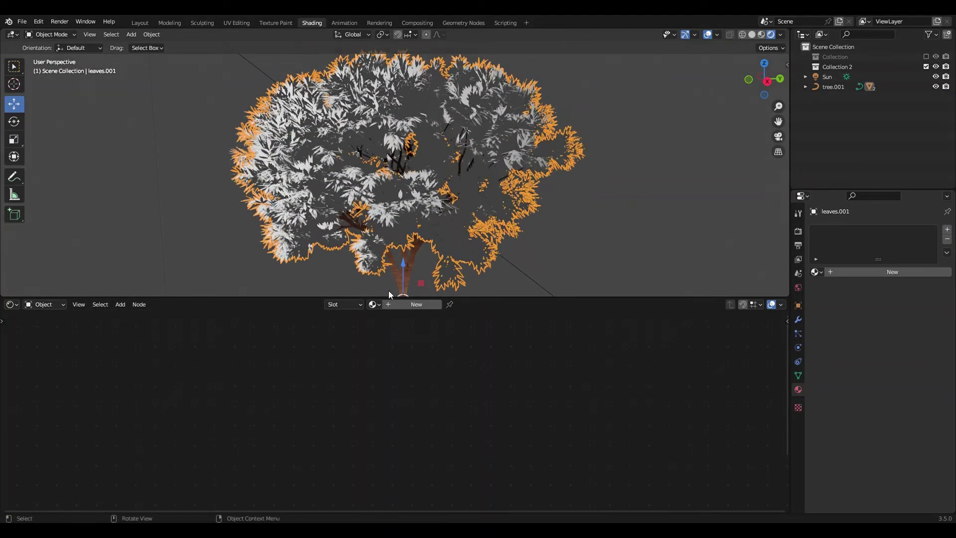
{"action": "left_click", "coordinate": [374, 305]}
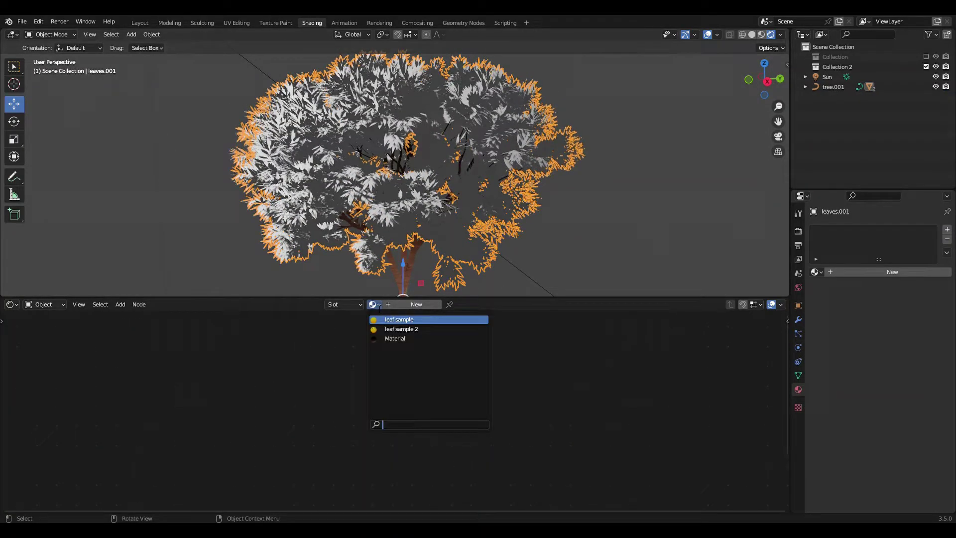
{"action": "left_click", "coordinate": [390, 319]}
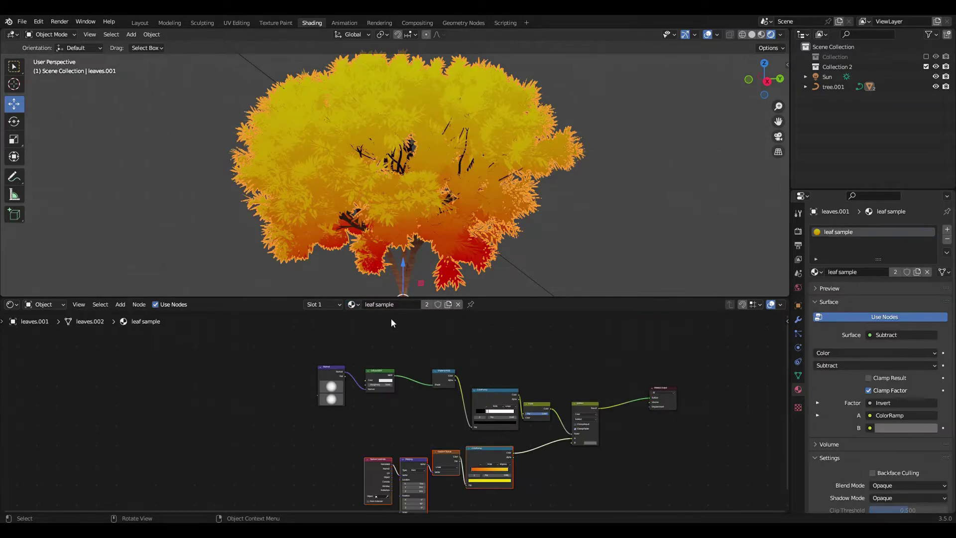
Orbit around the yellow-to-red canopy and bring the leaf shading nodes into view
{"action": "mouse_move", "coordinate": [384, 190]}
{"action": "middle_mouse_down"}
{"action": "mouse_move", "coordinate": [444, 192]}
{"action": "mouse_move", "coordinate": [396, 235]}
{"action": "mouse_move", "coordinate": [369, 233]}
{"action": "mouse_move", "coordinate": [372, 190]}
{"action": "middle_mouse_up"}
{"action": "middle_click_drag", "start_coordinate": [451, 406], "coordinate": [390, 334]}
{"action": "scroll", "coordinate": [367, 363], "scroll_direction": "up", "scroll_amount": 1}
{"action": "scroll", "coordinate": [334, 408], "scroll_direction": "up", "scroll_amount": 3}
{"action": "middle_click_drag", "start_coordinate": [388, 168], "coordinate": [437, 184]}
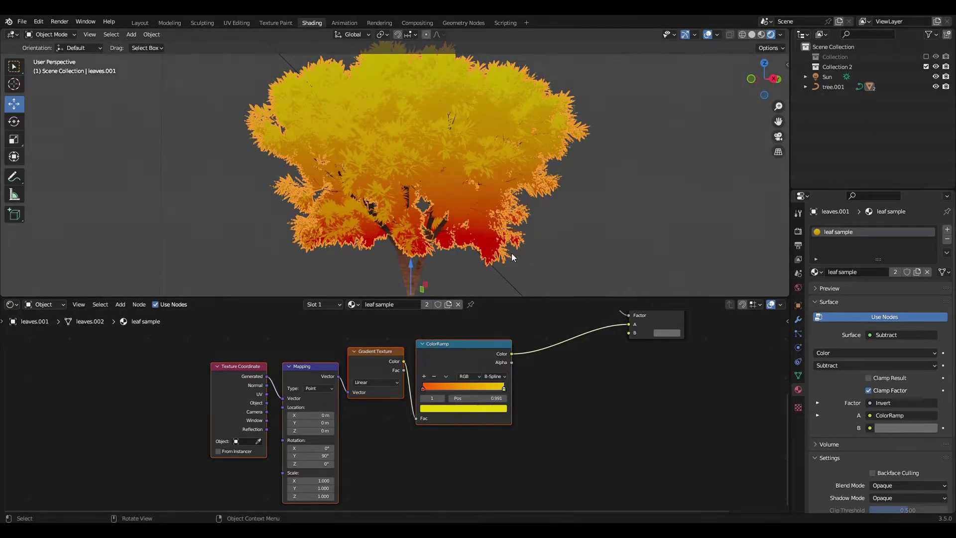
{"action": "middle_click_drag", "start_coordinate": [512, 253], "coordinate": [477, 229]}
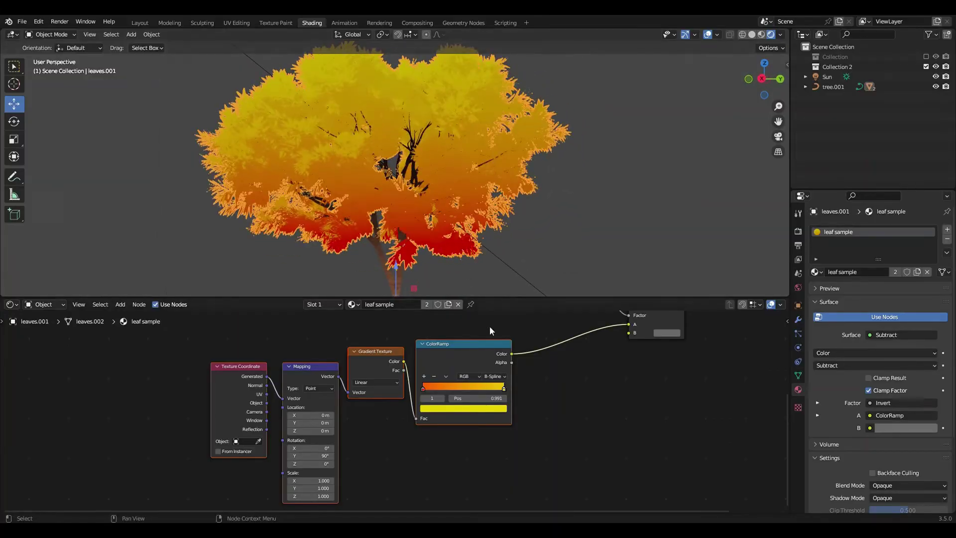
{"action": "middle_click_drag", "start_coordinate": [489, 327], "coordinate": [305, 439]}
Arrange the leaf nodes, bringing ColorRamp, Invert and Subtract closer and moving the Normal node
{"action": "scroll", "coordinate": [343, 390], "scroll_direction": "up", "scroll_amount": 2}
{"action": "middle_click_drag", "start_coordinate": [466, 424], "coordinate": [716, 412]}
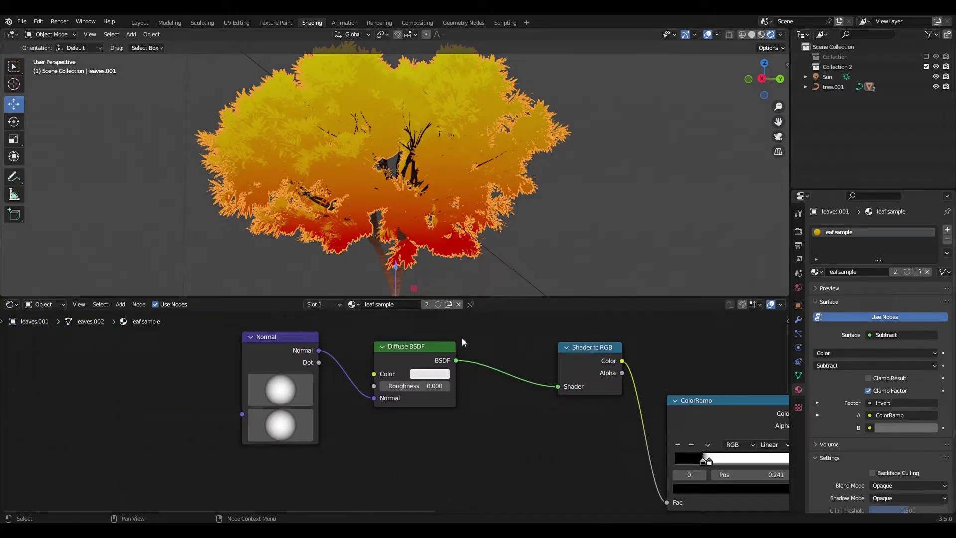
{"action": "left_click_drag", "start_coordinate": [280, 363], "coordinate": [293, 406]}
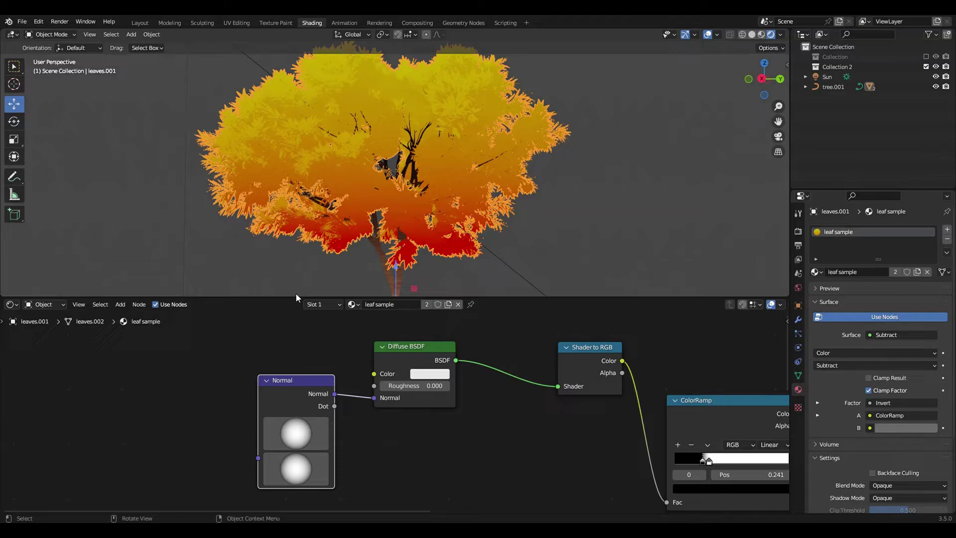
Compare canopy shading with the Normal-to-Diffuse BSDF Normal link disconnected and reconnected
{"action": "middle_click_drag", "start_coordinate": [344, 224], "coordinate": [373, 218]}
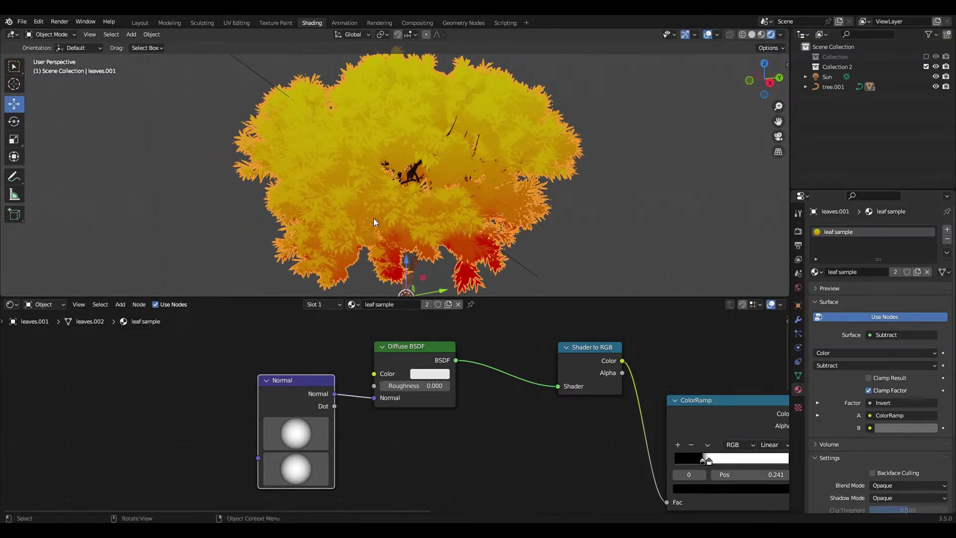
{"action": "left_click_drag", "start_coordinate": [375, 398], "coordinate": [353, 407]}
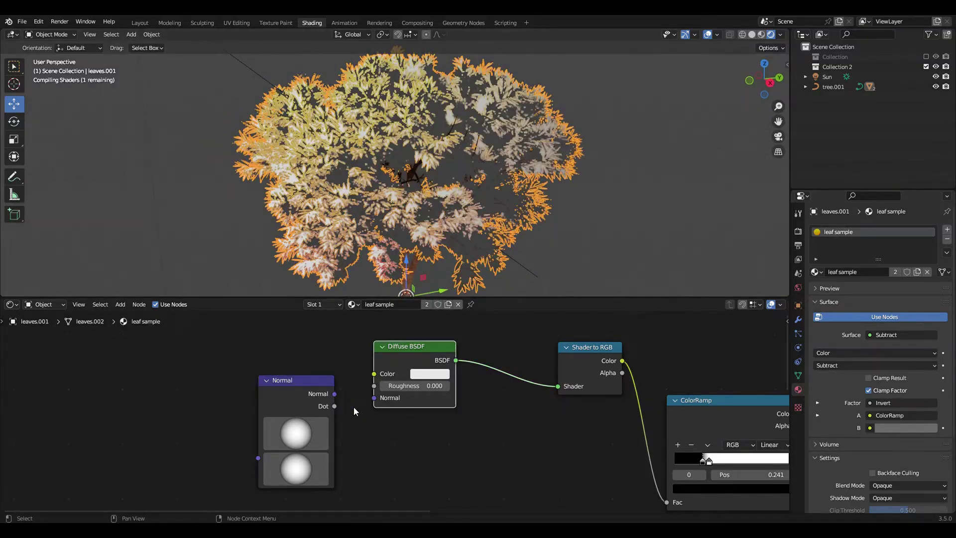
{"action": "mouse_move", "coordinate": [344, 239]}
{"action": "middle_mouse_down"}
{"action": "mouse_move", "coordinate": [342, 203]}
{"action": "mouse_move", "coordinate": [353, 226]}
{"action": "middle_mouse_up"}
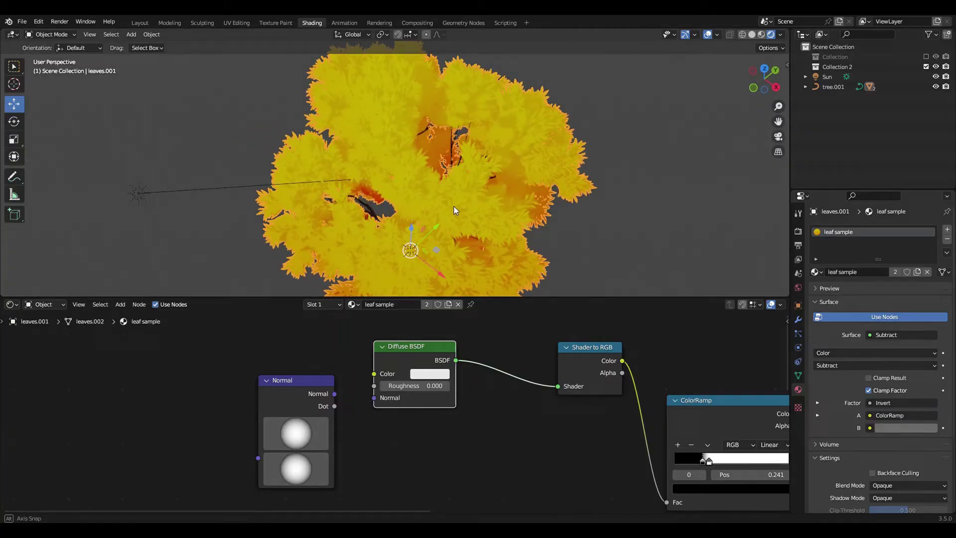
{"action": "middle_click_drag", "start_coordinate": [453, 208], "coordinate": [321, 175]}
{"action": "left_click_drag", "start_coordinate": [334, 393], "coordinate": [375, 397]}
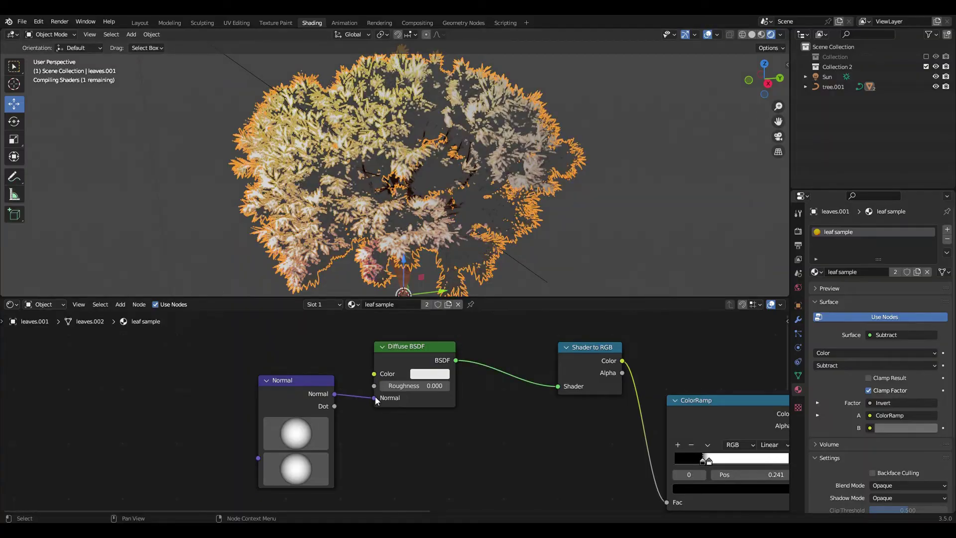
{"action": "middle_click_drag", "start_coordinate": [312, 163], "coordinate": [360, 175]}
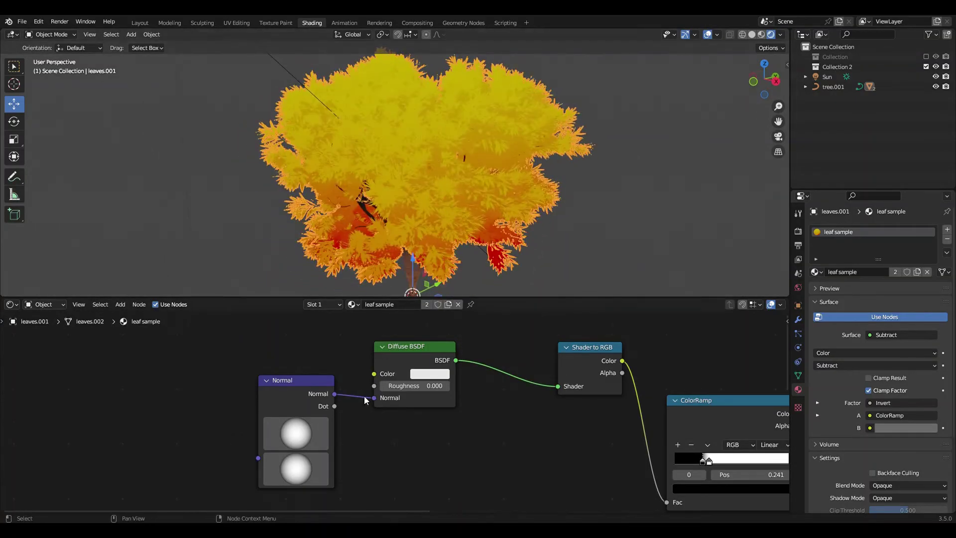
{"action": "mouse_move", "coordinate": [373, 397]}
{"action": "left_mouse_down"}
{"action": "mouse_move", "coordinate": [353, 396]}
{"action": "mouse_move", "coordinate": [389, 398]}
{"action": "left_mouse_up"}
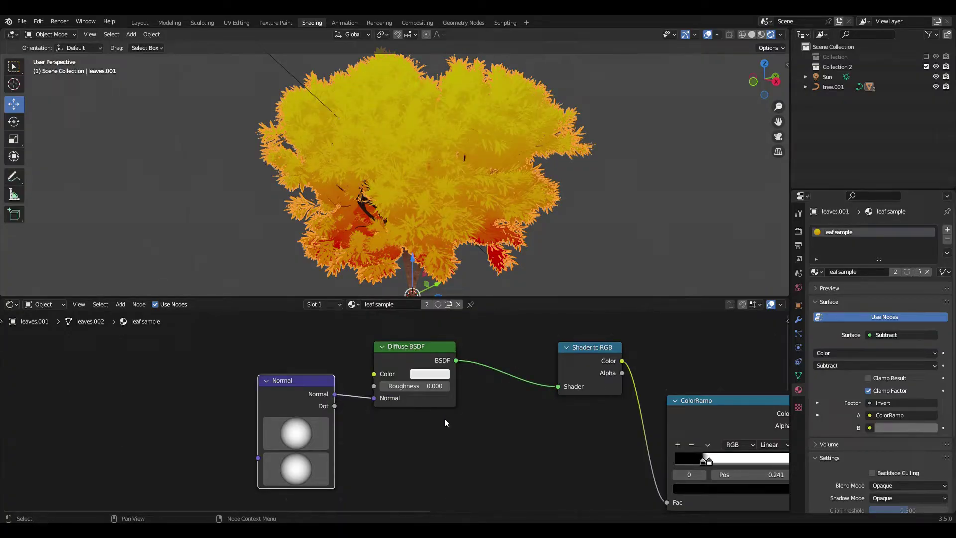
{"action": "scroll", "coordinate": [444, 423], "scroll_direction": "down", "scroll_amount": 1}
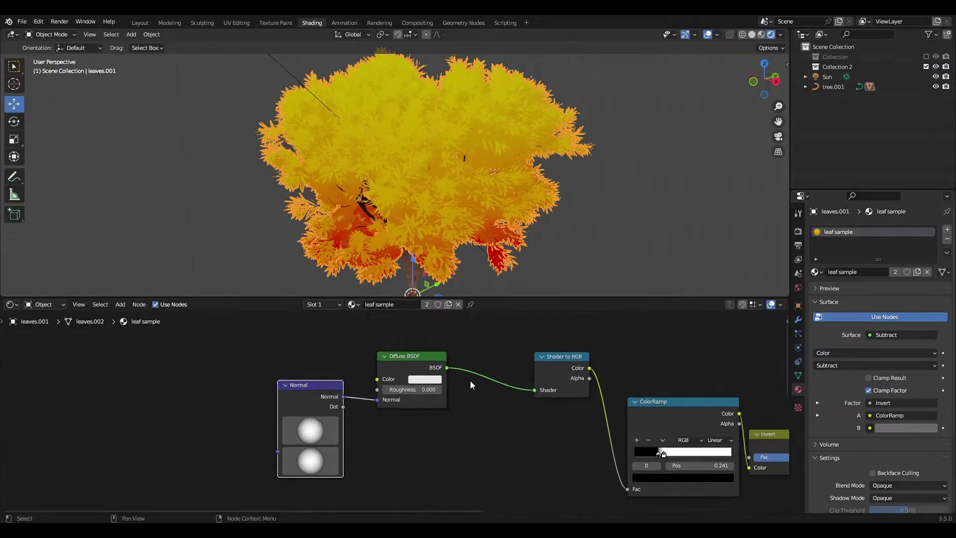
Replace leaf sample with a new blank material and delete its Principled BSDF node
{"action": "left_click", "coordinate": [456, 306]}
{"action": "left_click", "coordinate": [408, 303]}
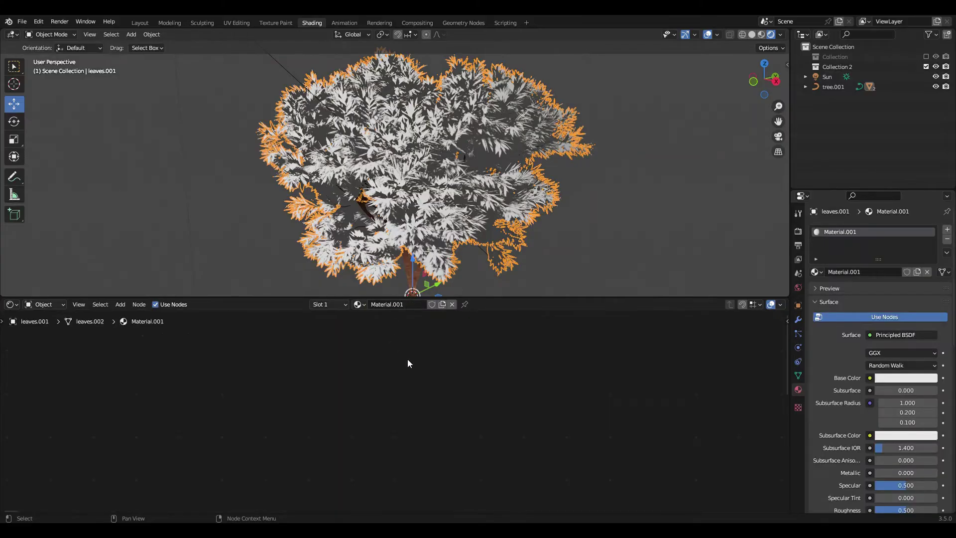
{"action": "scroll", "coordinate": [407, 359], "scroll_direction": "right", "scroll_amount": 10, "text": "ctrl"}
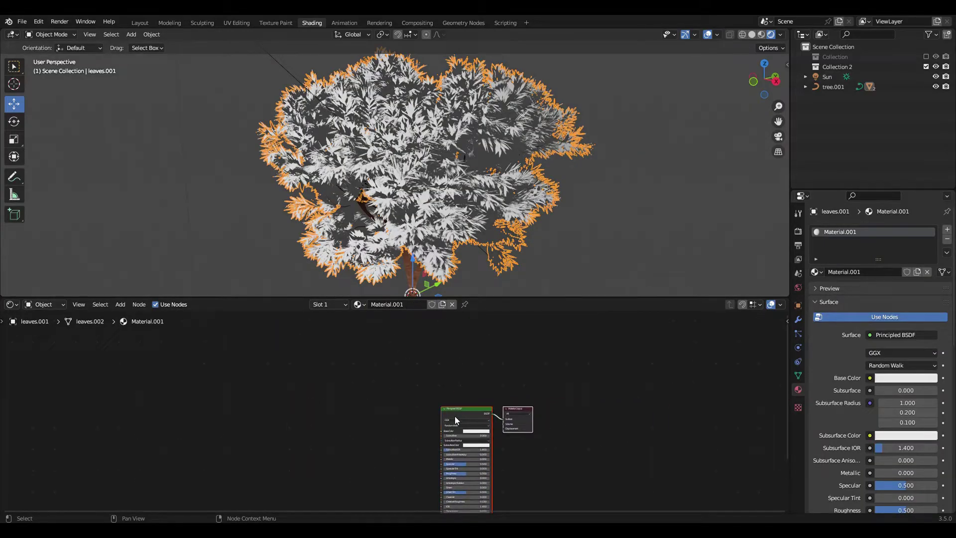
{"action": "left_click", "coordinate": [455, 417]}
{"action": "key", "text": "Delete"}
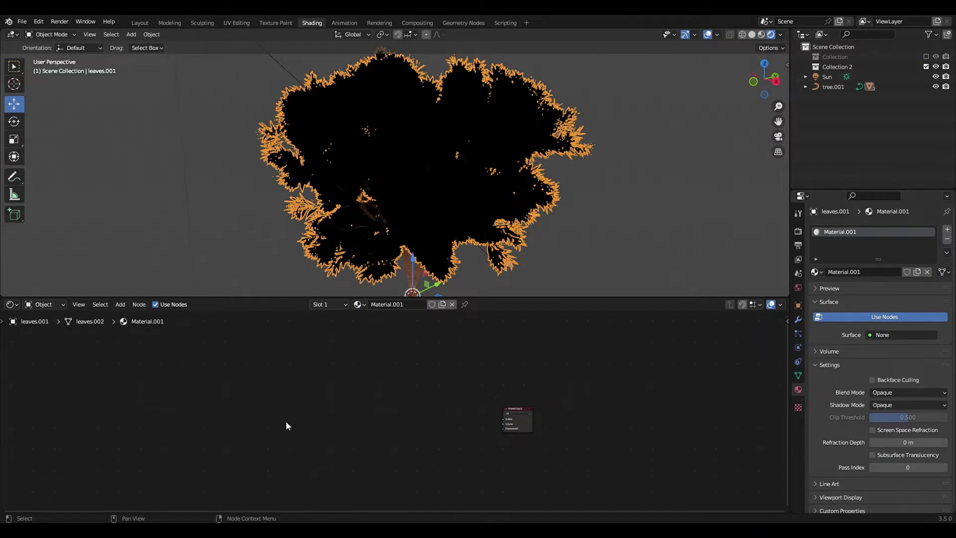
{"action": "scroll", "coordinate": [355, 391], "scroll_direction": "up", "scroll_amount": 3}
Add a Diffuse BSDF node to the new leaf material
{"action": "key", "text": "shift+a"}
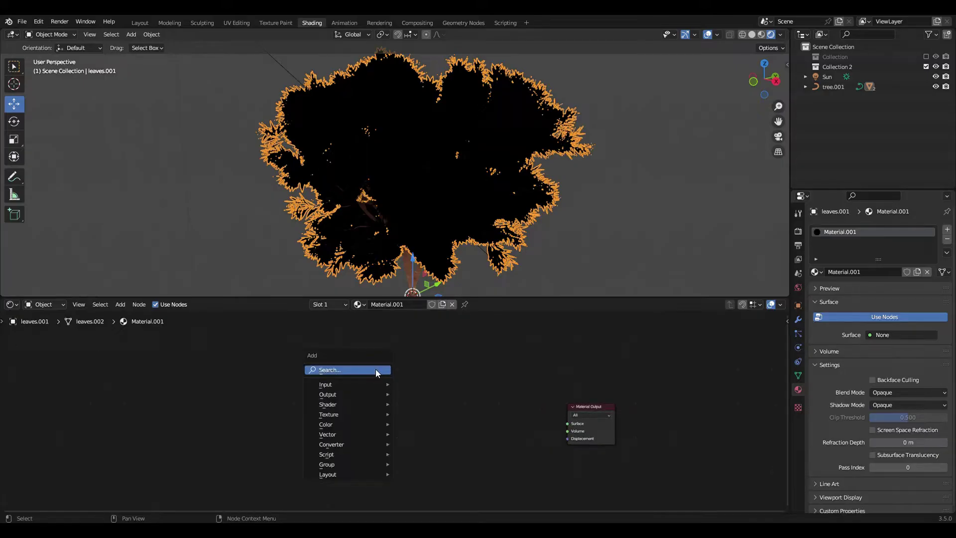
{"action": "left_click", "coordinate": [375, 369]}
{"action": "type", "text": "dif"}
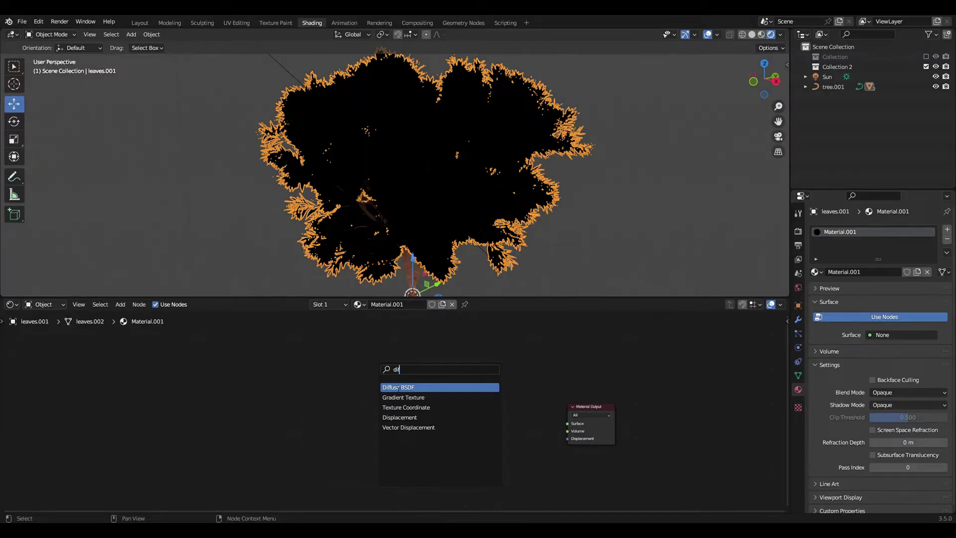
{"action": "left_click", "coordinate": [398, 388]}
{"action": "left_click", "coordinate": [369, 395]}
Add a Shader to RGB node fed by the Diffuse BSDF output
{"action": "left_click_drag", "start_coordinate": [341, 382], "coordinate": [366, 386]}
{"action": "type", "text": "sha"}
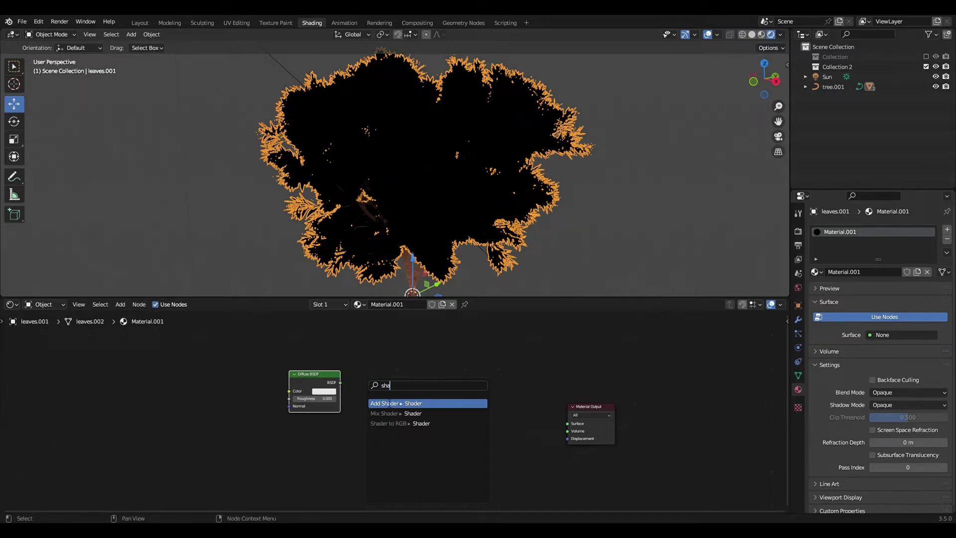
{"action": "left_click", "coordinate": [390, 424]}
{"action": "left_click", "coordinate": [391, 414]}
{"action": "scroll", "coordinate": [324, 378], "scroll_direction": "up", "scroll_amount": 1}
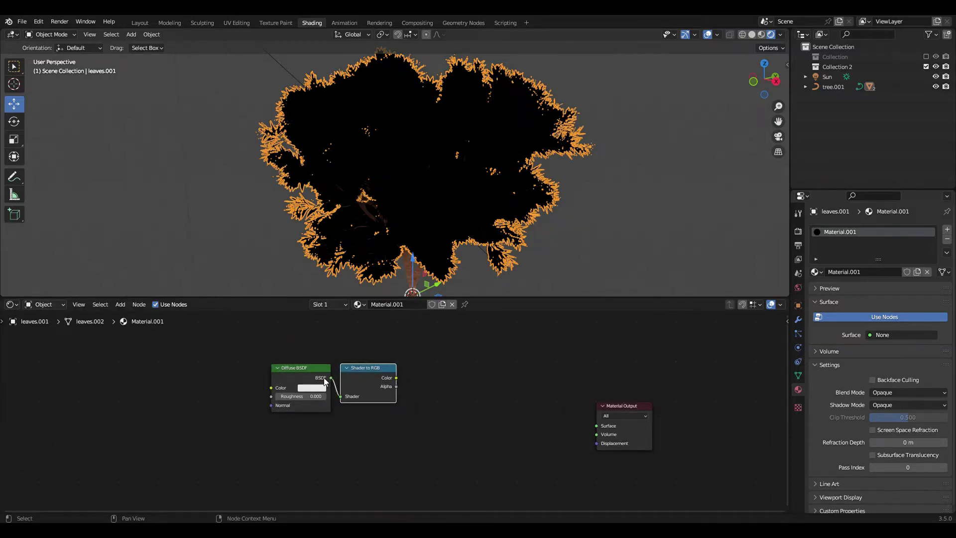
{"action": "scroll", "coordinate": [324, 378], "scroll_direction": "up", "scroll_amount": 1}
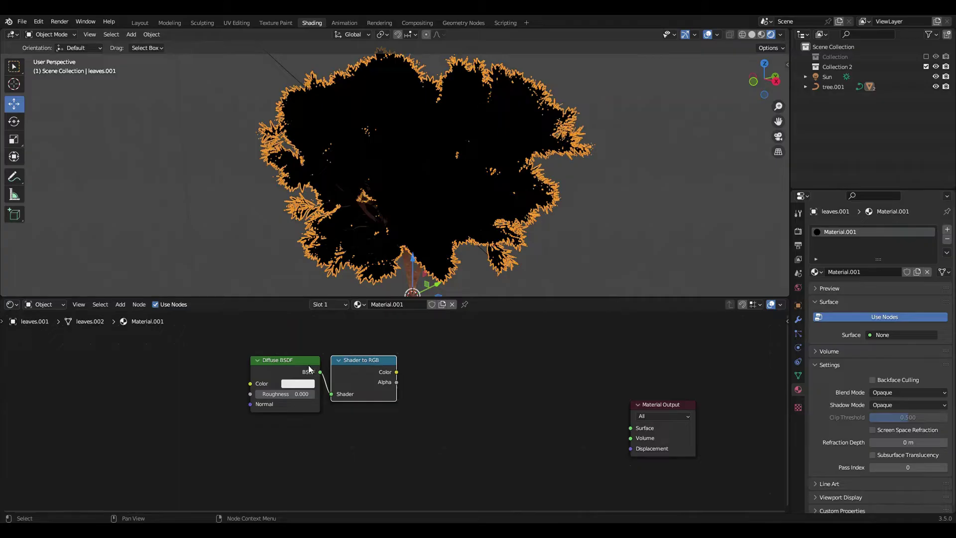
Add a ColorRamp fed by the Shader to RGB colour output
{"action": "left_click_drag", "start_coordinate": [396, 374], "coordinate": [438, 371]}
{"action": "type", "text": "c"}
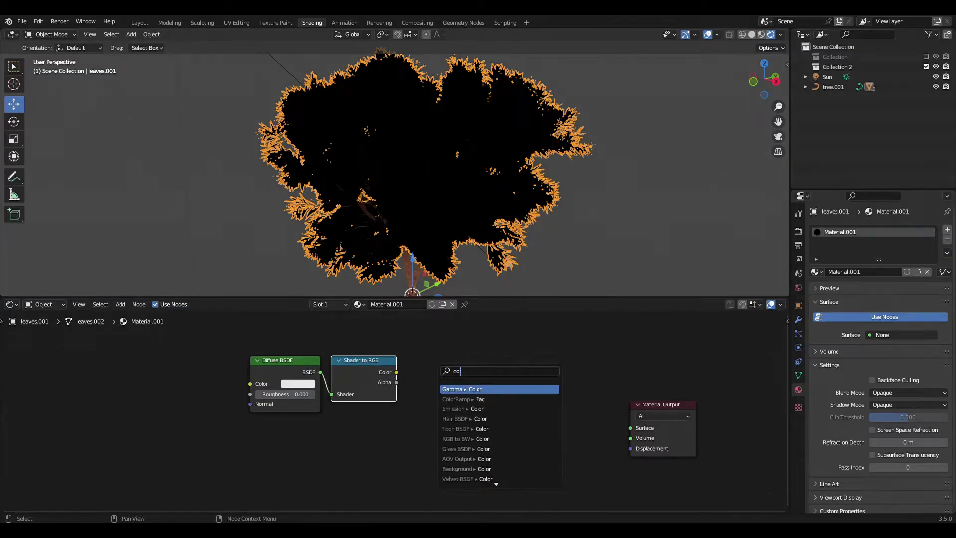
{"action": "type", "text": "ol"}
{"action": "key", "text": "Return"}
{"action": "left_click", "coordinate": [439, 381]}
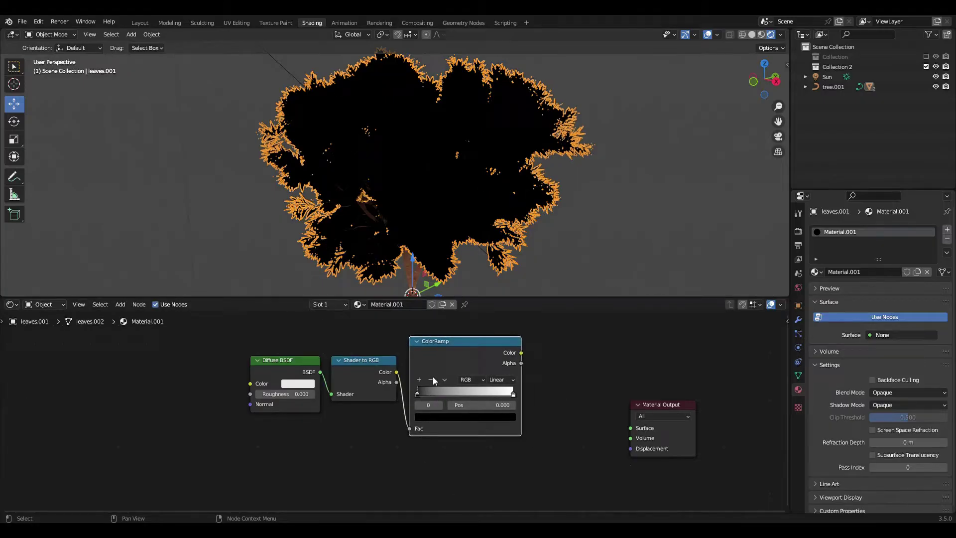
Connect the ColorRamp to the Surface output and set its interpolation to Ease
{"action": "mouse_move", "coordinate": [522, 352]}
{"action": "left_mouse_down"}
{"action": "mouse_move", "coordinate": [648, 426]}
{"action": "mouse_move", "coordinate": [638, 429]}
{"action": "left_mouse_up"}
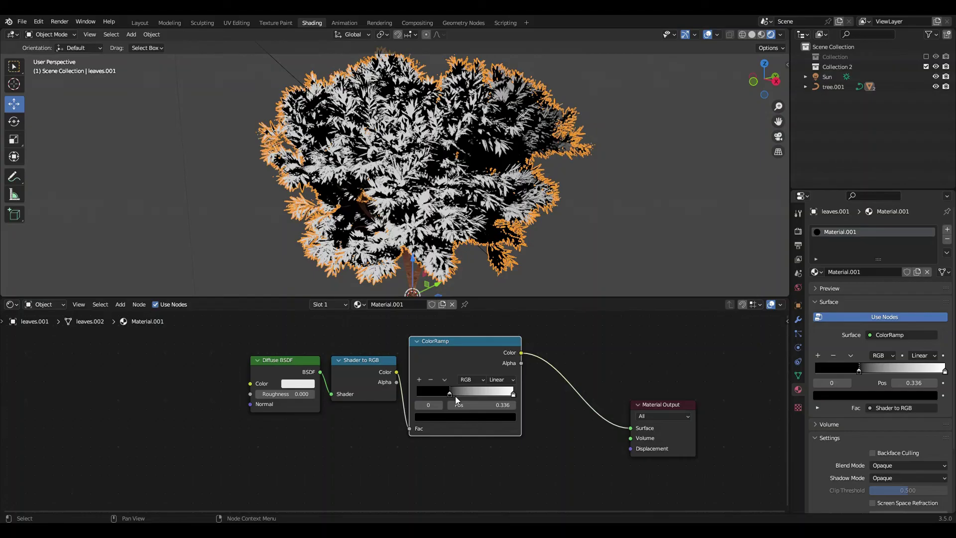
{"action": "mouse_move", "coordinate": [455, 395]}
{"action": "left_mouse_down"}
{"action": "mouse_move", "coordinate": [488, 395]}
{"action": "mouse_move", "coordinate": [455, 395]}
{"action": "mouse_move", "coordinate": [463, 392]}
{"action": "left_mouse_up"}
{"action": "left_click", "coordinate": [500, 379]}
{"action": "left_click", "coordinate": [506, 429]}
{"action": "left_click", "coordinate": [501, 380]}
{"action": "left_click", "coordinate": [493, 390]}
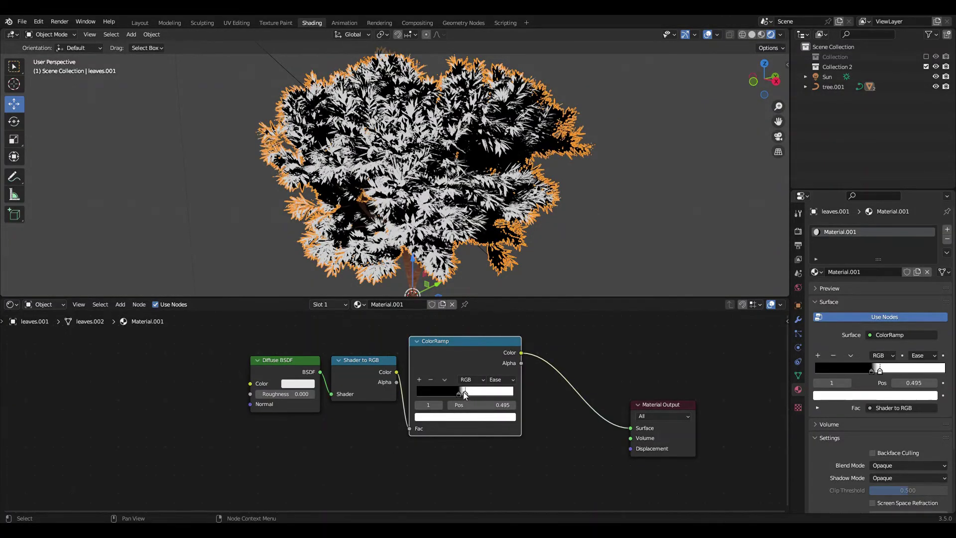
{"action": "left_click", "coordinate": [458, 394]}
{"action": "middle_click_drag", "start_coordinate": [373, 85], "coordinate": [252, 308]}
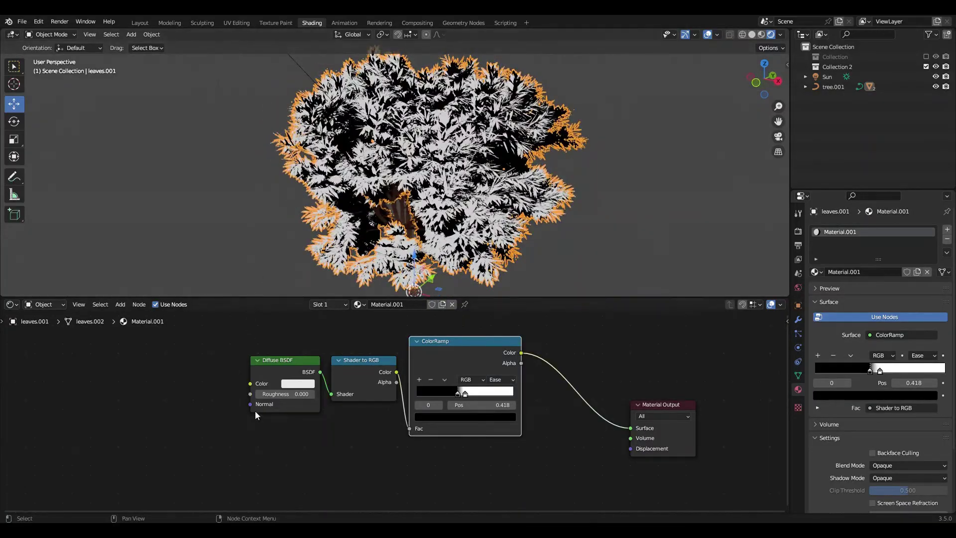
Link a Normal node into the Diffuse BSDF's Normal input, comparing shading with it detached
{"action": "mouse_move", "coordinate": [270, 364]}
{"action": "left_mouse_down"}
{"action": "mouse_move", "coordinate": [260, 335]}
{"action": "mouse_move", "coordinate": [217, 378]}
{"action": "mouse_move", "coordinate": [250, 310]}
{"action": "mouse_move", "coordinate": [236, 338]}
{"action": "mouse_move", "coordinate": [257, 367]}
{"action": "left_mouse_up"}
{"action": "left_click_drag", "start_coordinate": [248, 403], "coordinate": [197, 393]}
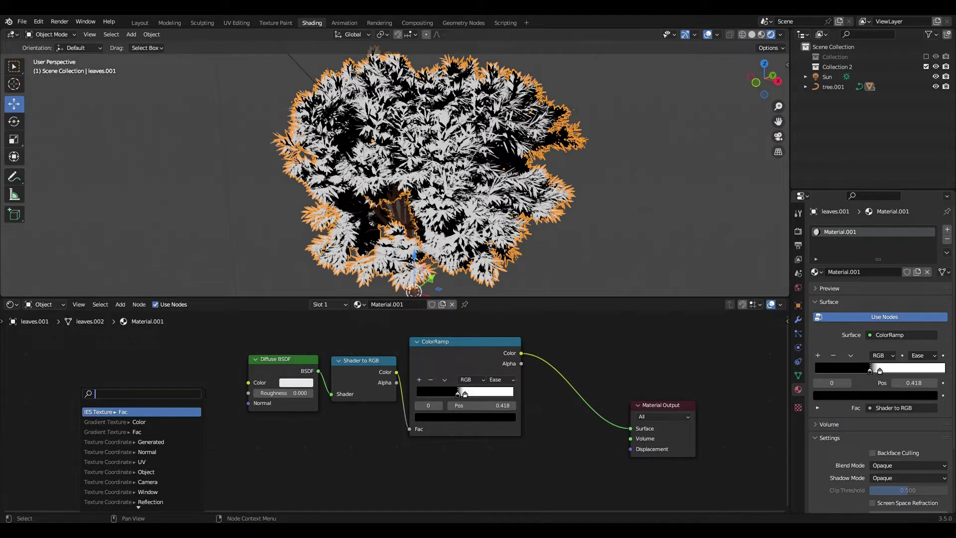
{"action": "type", "text": "nor"}
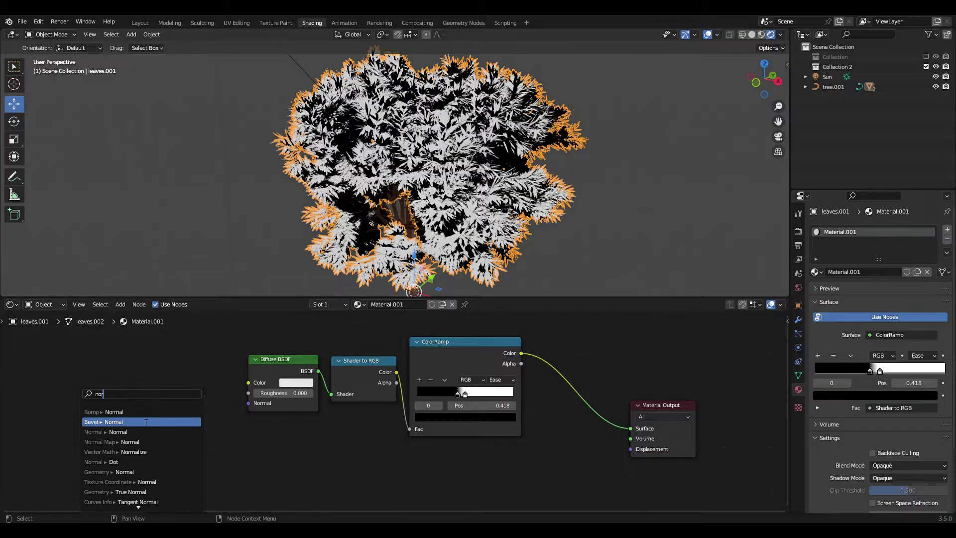
{"action": "left_click", "coordinate": [94, 432]}
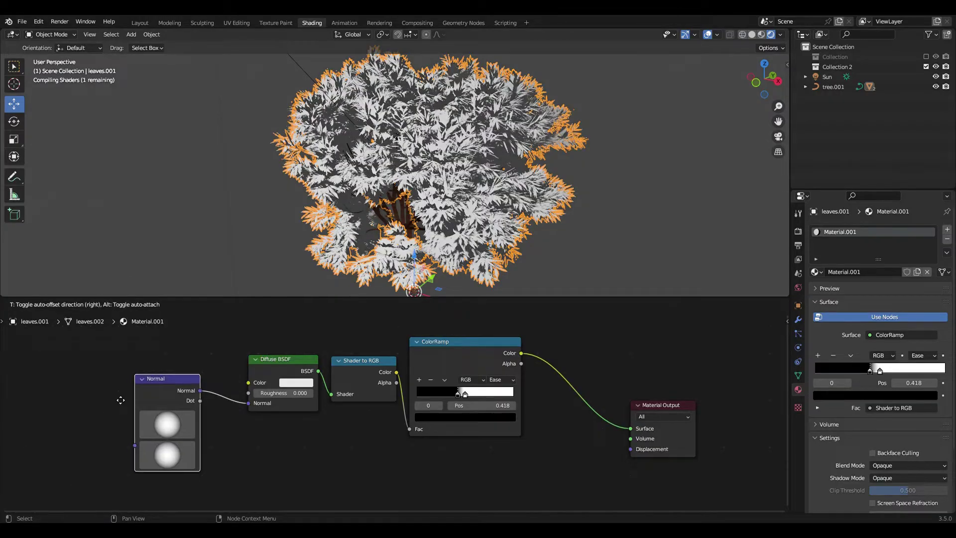
{"action": "left_click", "coordinate": [115, 390]}
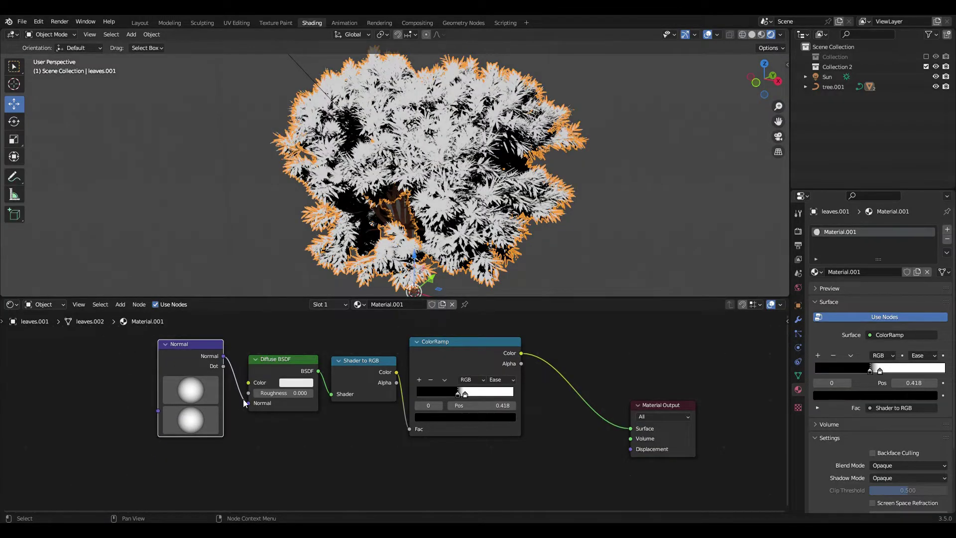
{"action": "mouse_move", "coordinate": [247, 403]}
{"action": "left_mouse_down"}
{"action": "mouse_move", "coordinate": [222, 353]}
{"action": "mouse_move", "coordinate": [248, 403]}
{"action": "left_mouse_up"}
{"action": "mouse_move", "coordinate": [349, 174]}
{"action": "middle_mouse_down"}
{"action": "mouse_move", "coordinate": [450, 157]}
{"action": "mouse_move", "coordinate": [296, 160]}
{"action": "middle_mouse_up"}
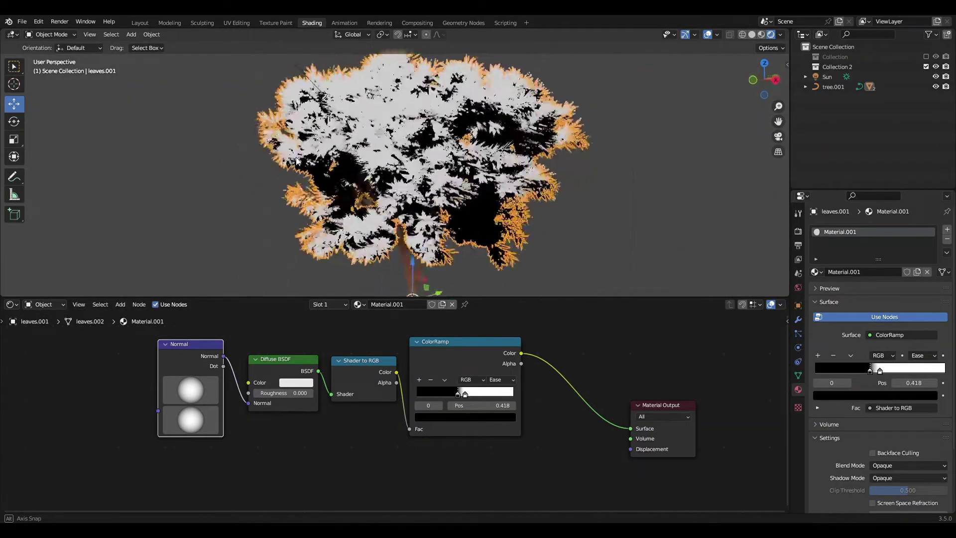
{"action": "scroll", "coordinate": [400, 200], "scroll_direction": "down", "scroll_amount": 5}
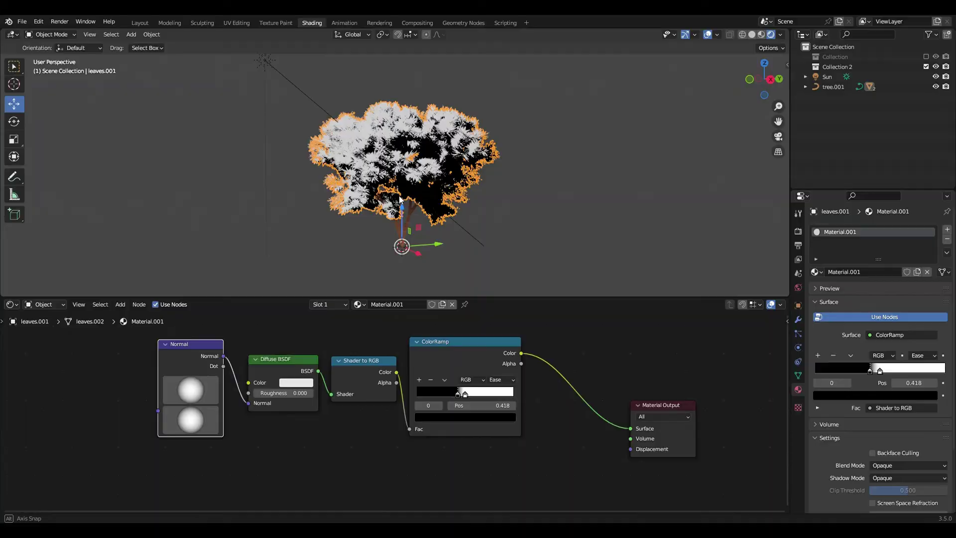
{"action": "middle_click_drag", "start_coordinate": [546, 445], "coordinate": [407, 409]}
Add a Gradient Texture with Texture Coordinate and Mapping nodes via Ctrl+T
{"action": "key", "text": "shift+a"}
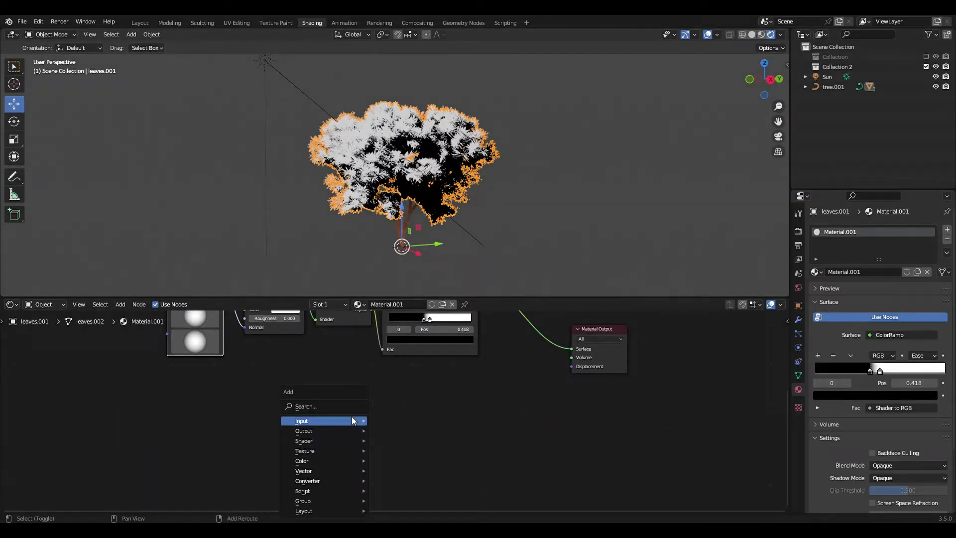
{"action": "left_click", "coordinate": [332, 403]}
{"action": "type", "text": "gr"}
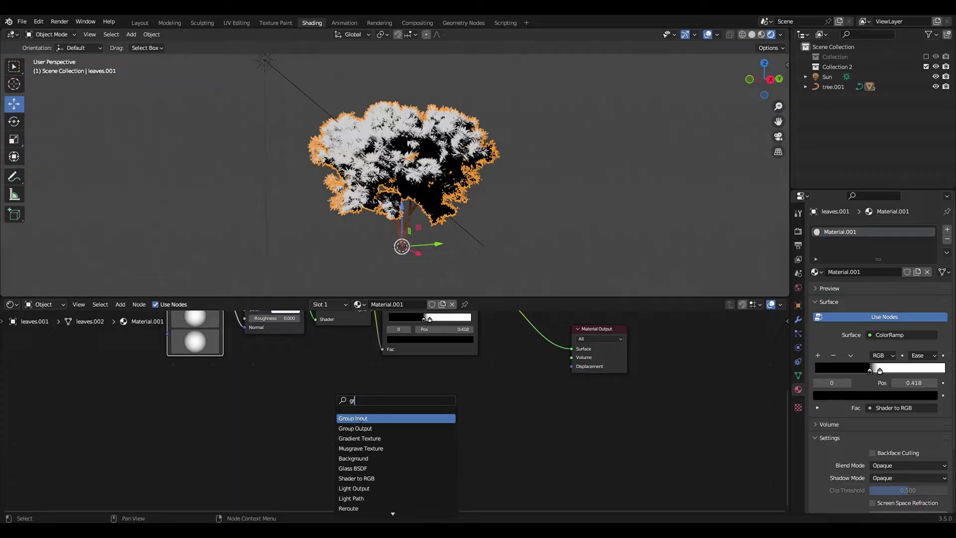
{"action": "left_click", "coordinate": [359, 438]}
{"action": "left_click", "coordinate": [359, 434]}
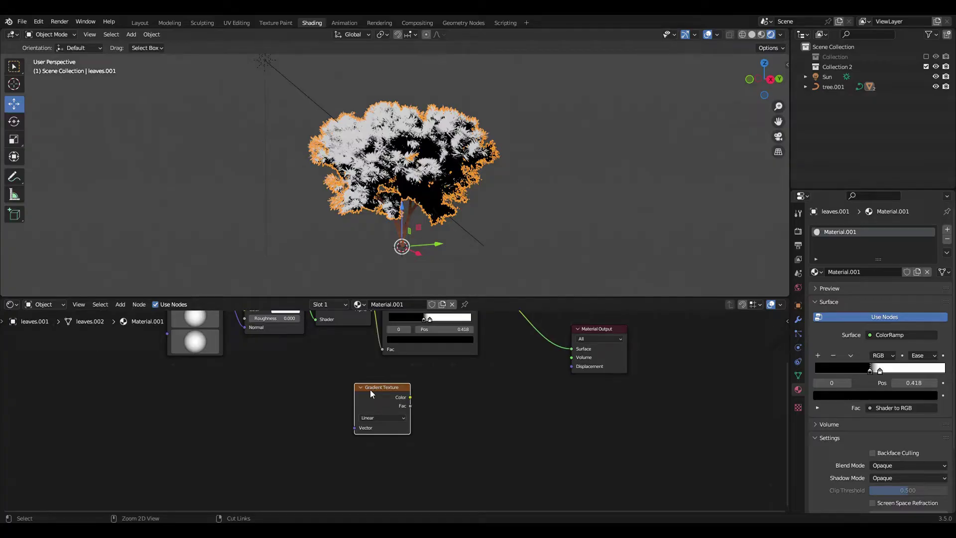
{"action": "key", "text": "ctrl+t"}
{"action": "left_click_drag", "start_coordinate": [307, 404], "coordinate": [158, 384]}
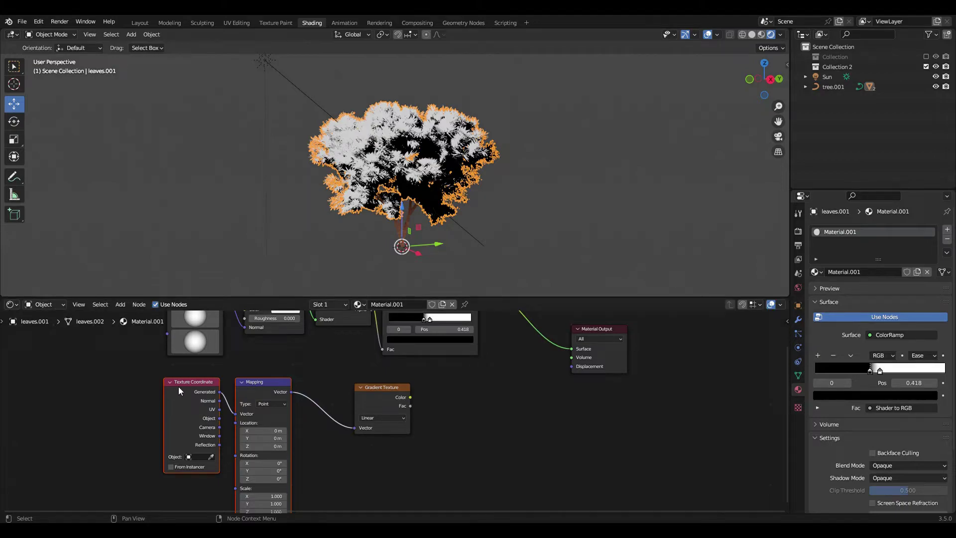
Link the gradient to the material Surface and rotate its mapping 90° on Y
{"action": "left_click_drag", "start_coordinate": [410, 397], "coordinate": [571, 349]}
{"action": "left_click", "coordinate": [257, 471]}
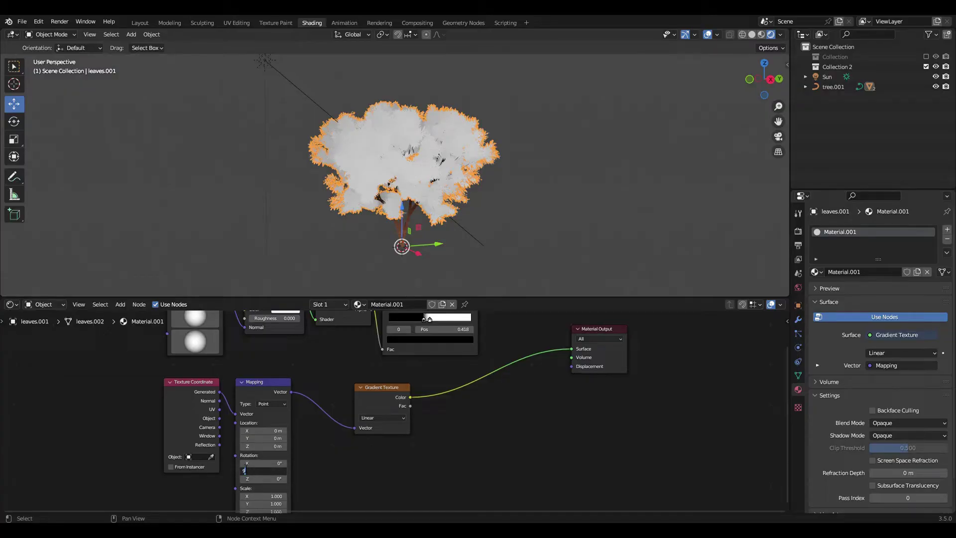
{"action": "type", "text": "90"}
{"action": "key", "text": "Return"}
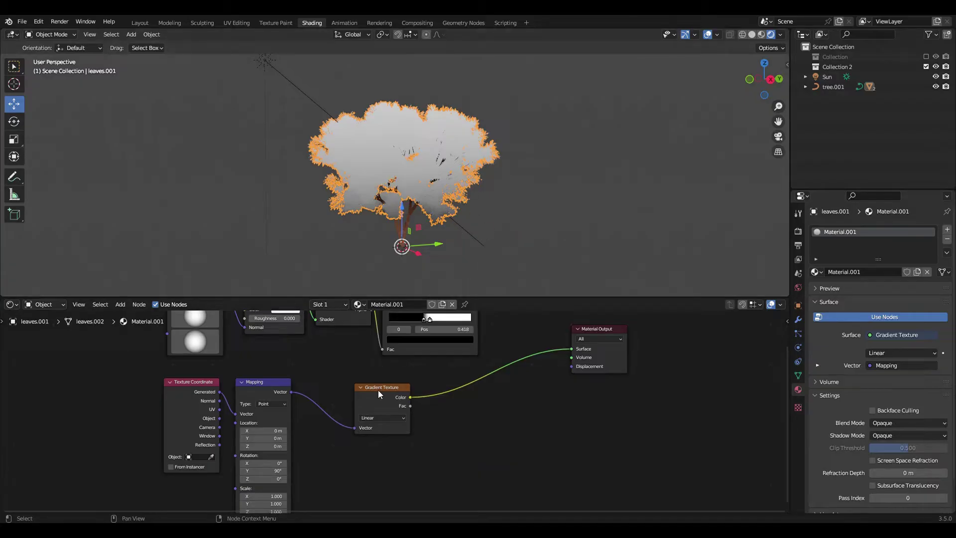
{"action": "left_click_drag", "start_coordinate": [378, 390], "coordinate": [340, 392]}
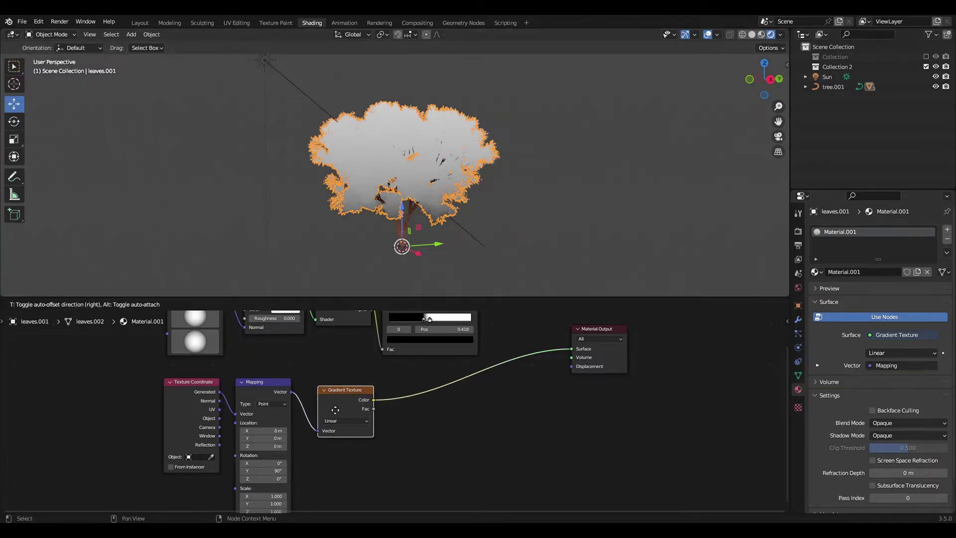
Insert the ColorRamp between gradient and output, reset it and set B-Spline interpolation
{"action": "left_click", "coordinate": [406, 348]}
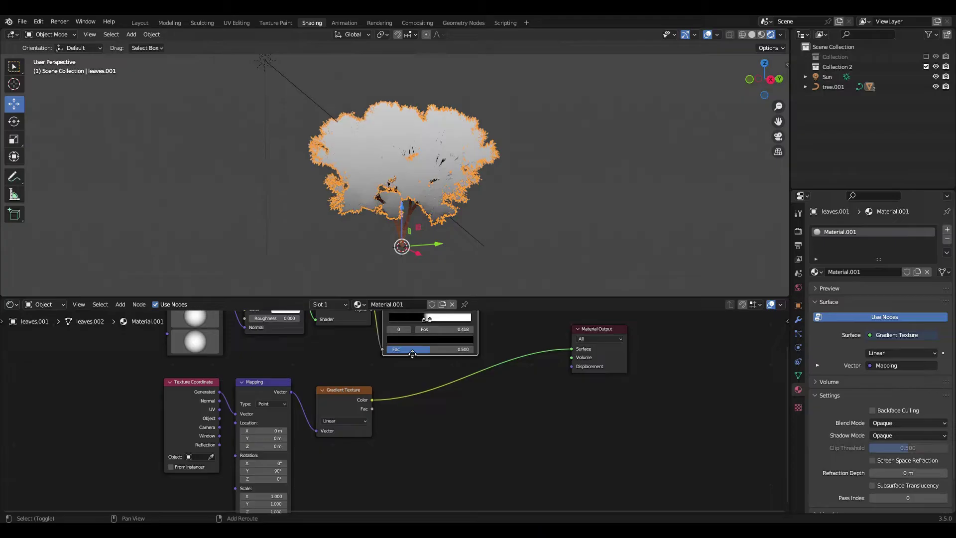
{"action": "left_click_drag", "start_coordinate": [406, 348], "coordinate": [431, 443]}
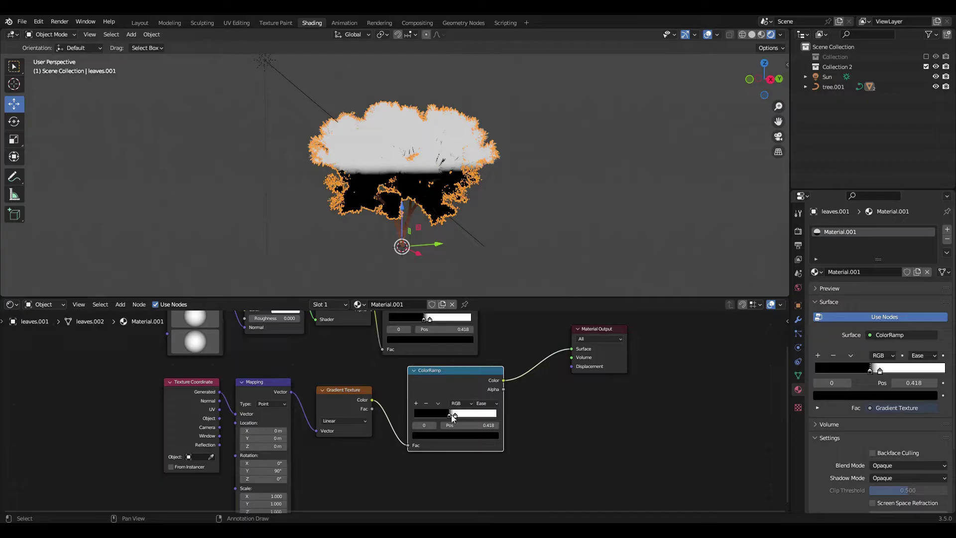
{"action": "left_click_drag", "start_coordinate": [453, 417], "coordinate": [514, 419]}
{"action": "left_click", "coordinate": [490, 403]}
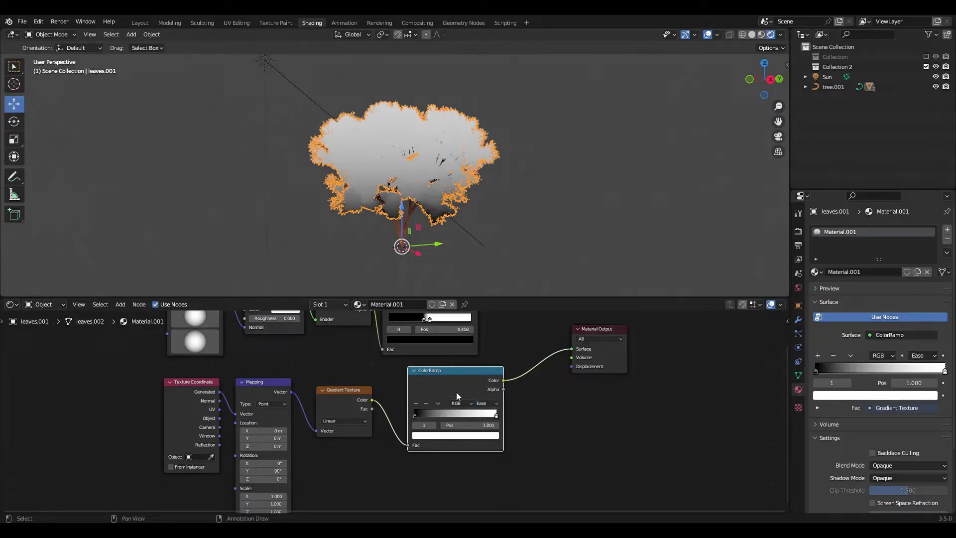
{"action": "key", "text": "BackSpace"}
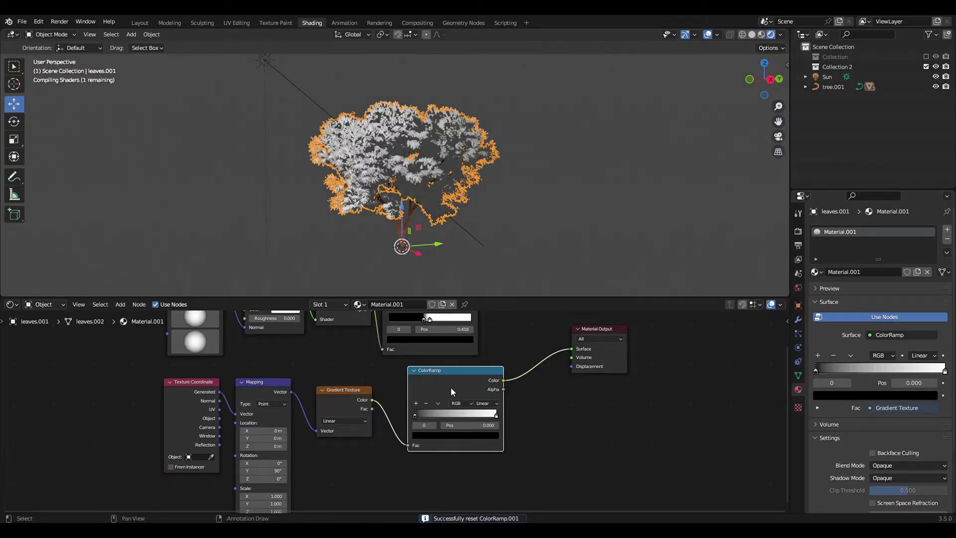
{"action": "left_click", "coordinate": [488, 404]}
{"action": "left_click", "coordinate": [482, 442]}
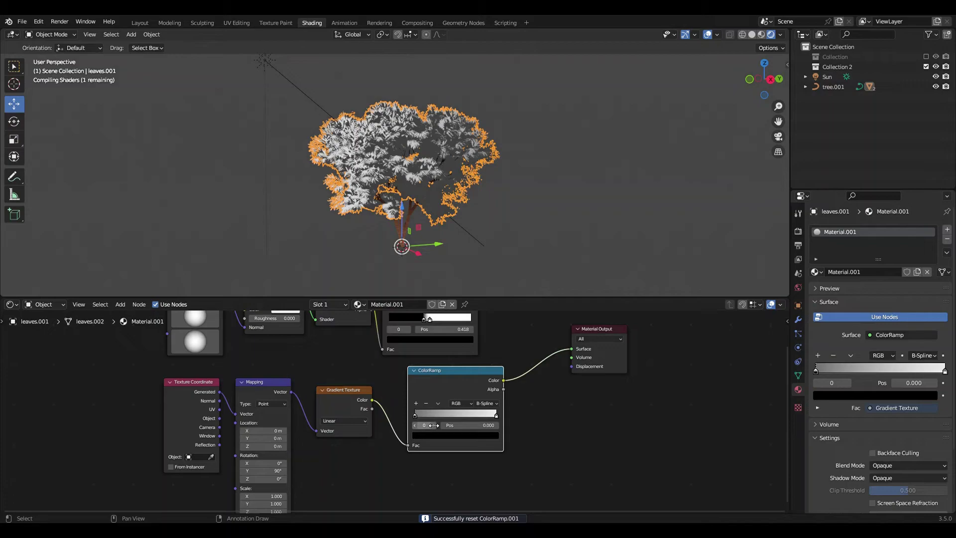
{"action": "scroll", "coordinate": [398, 413], "scroll_direction": "up", "scroll_amount": 2}
Colour the ramp's left stop green and its right stop bright light green
{"action": "left_click", "coordinate": [453, 440]}
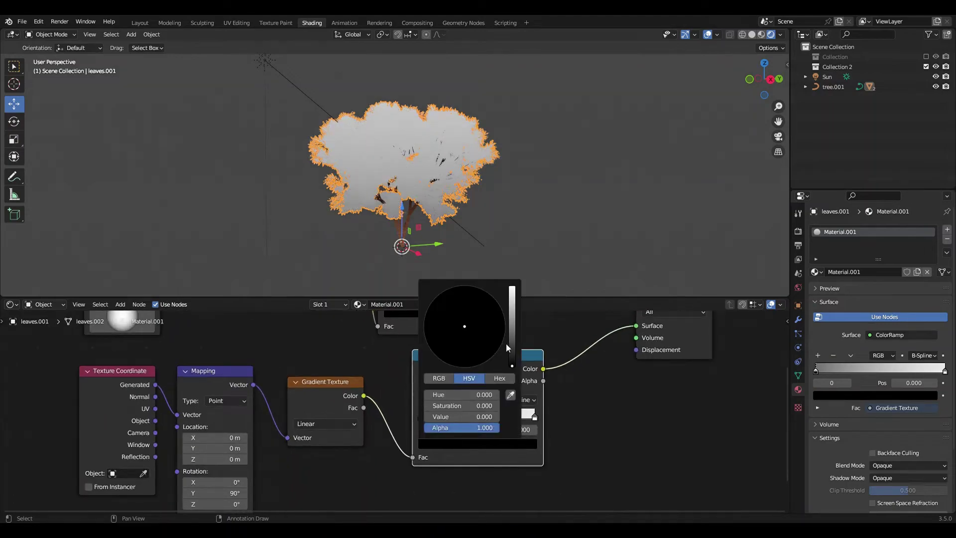
{"action": "left_click_drag", "start_coordinate": [506, 342], "coordinate": [513, 291]}
{"action": "left_click", "coordinate": [430, 303]}
{"action": "left_click", "coordinate": [534, 418]}
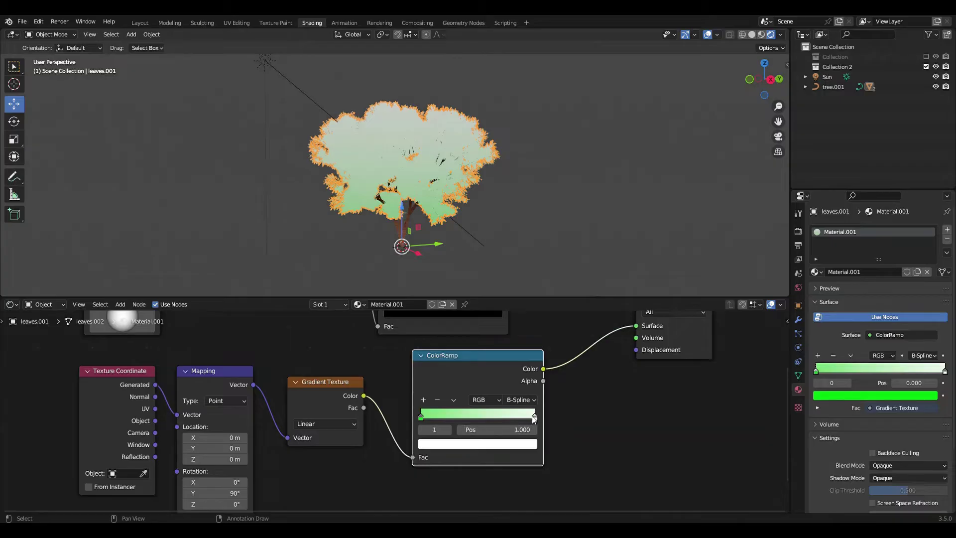
{"action": "left_click", "coordinate": [510, 444]}
{"action": "left_click_drag", "start_coordinate": [438, 316], "coordinate": [442, 311]}
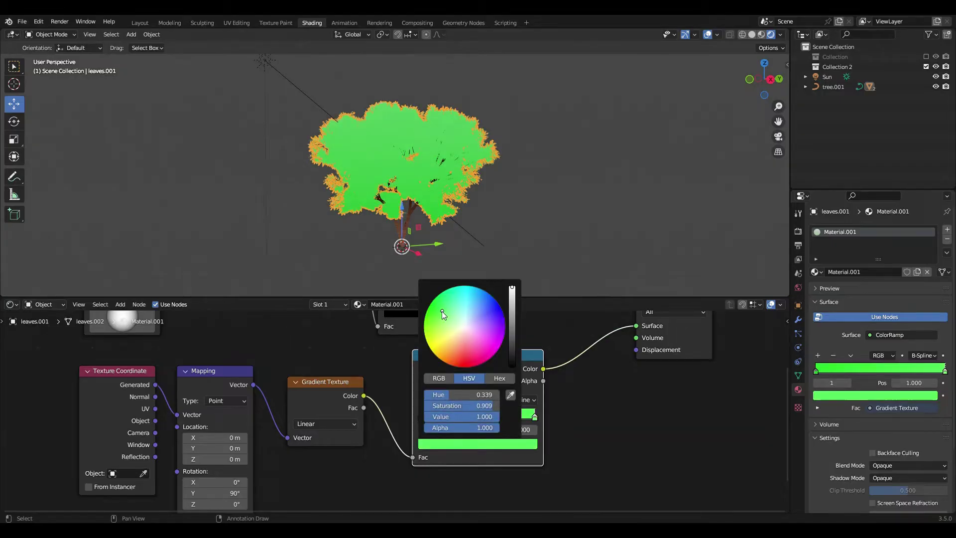
Adjust the left stop's colour to a darker green
{"action": "left_click", "coordinate": [420, 417]}
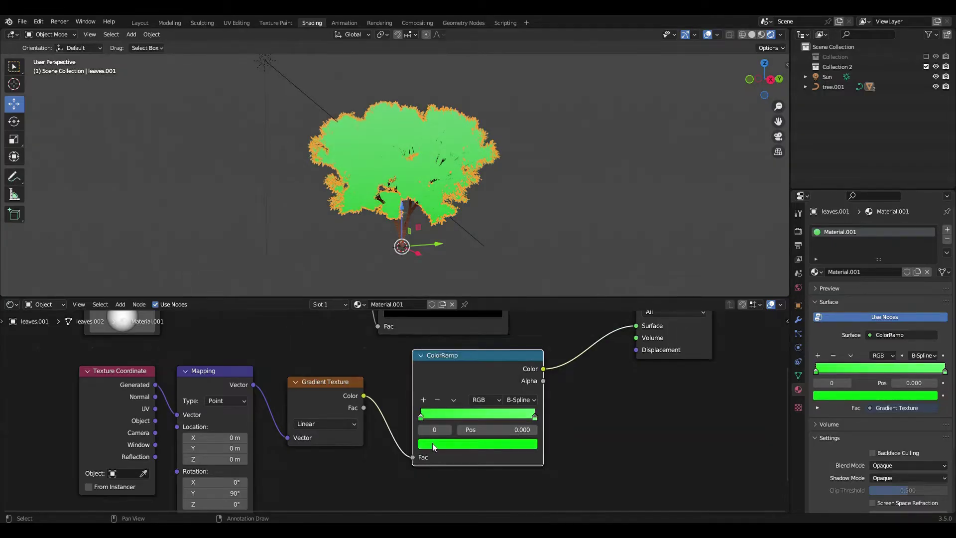
{"action": "left_click", "coordinate": [434, 447]}
{"action": "left_click", "coordinate": [505, 333]}
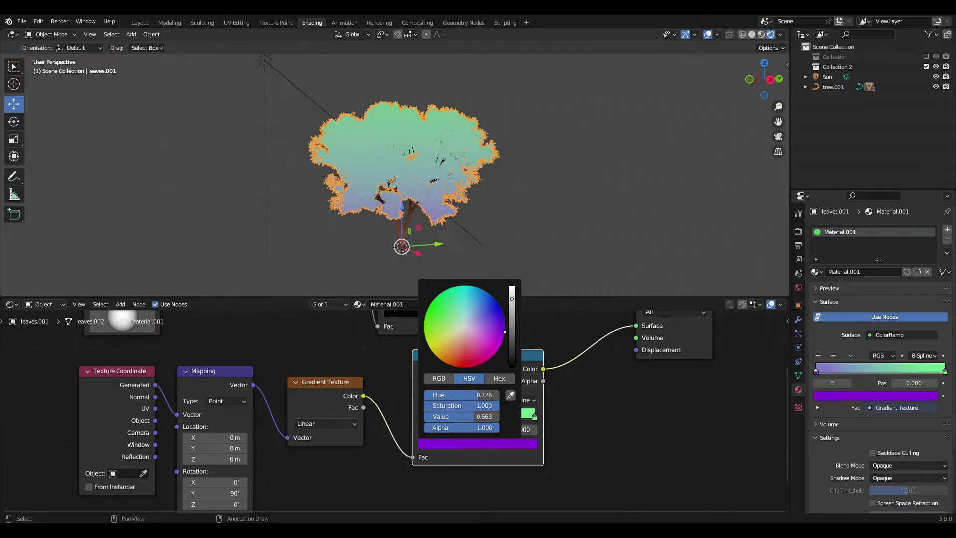
{"action": "left_click_drag", "start_coordinate": [505, 333], "coordinate": [424, 321]}
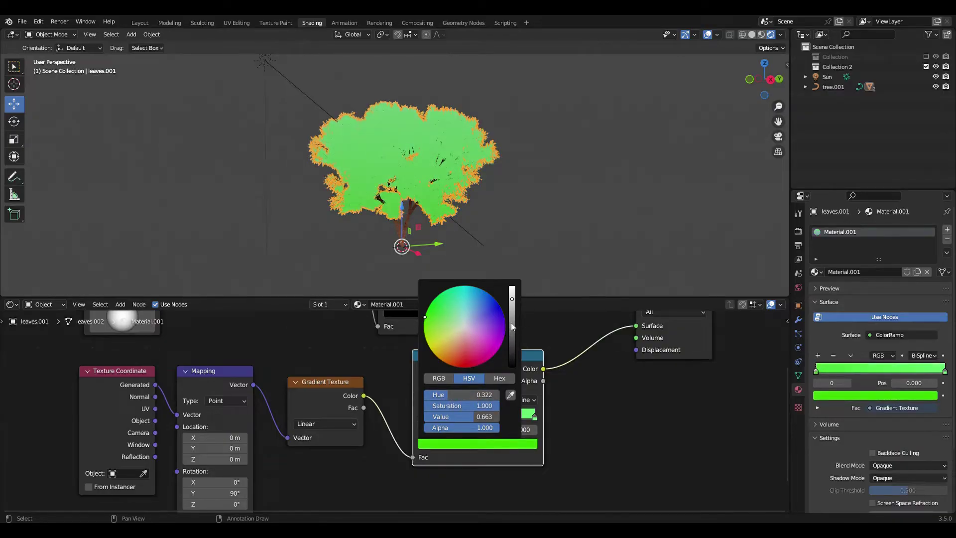
{"action": "left_click_drag", "start_coordinate": [511, 326], "coordinate": [511, 336]}
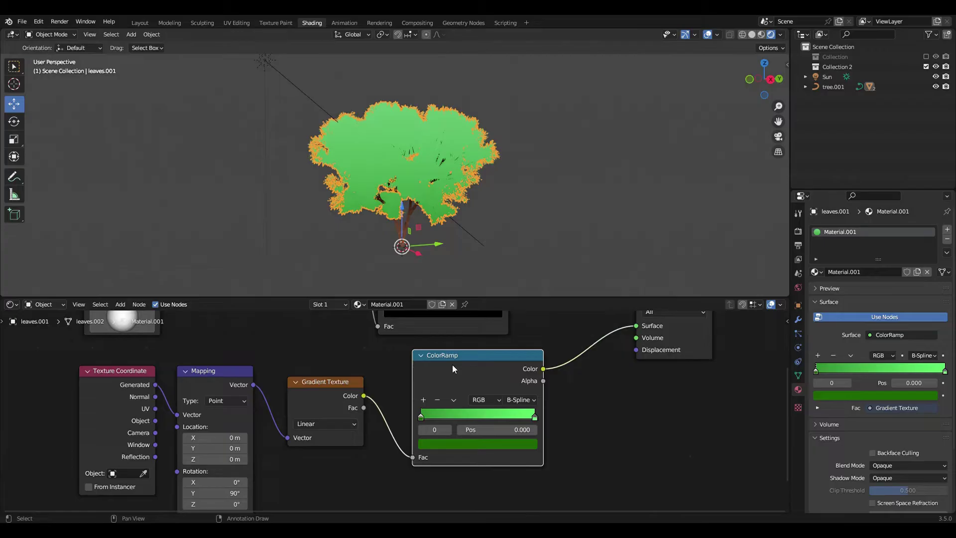
Move the four left-hand nodes further left and place the dark green stop at 0.391
{"action": "scroll", "coordinate": [452, 369], "scroll_direction": "down", "scroll_amount": 2}
{"action": "left_click_drag", "start_coordinate": [98, 511], "coordinate": [505, 364]}
{"action": "left_click_drag", "start_coordinate": [446, 390], "coordinate": [303, 426]}
{"action": "middle_click_drag", "start_coordinate": [463, 279], "coordinate": [475, 302]}
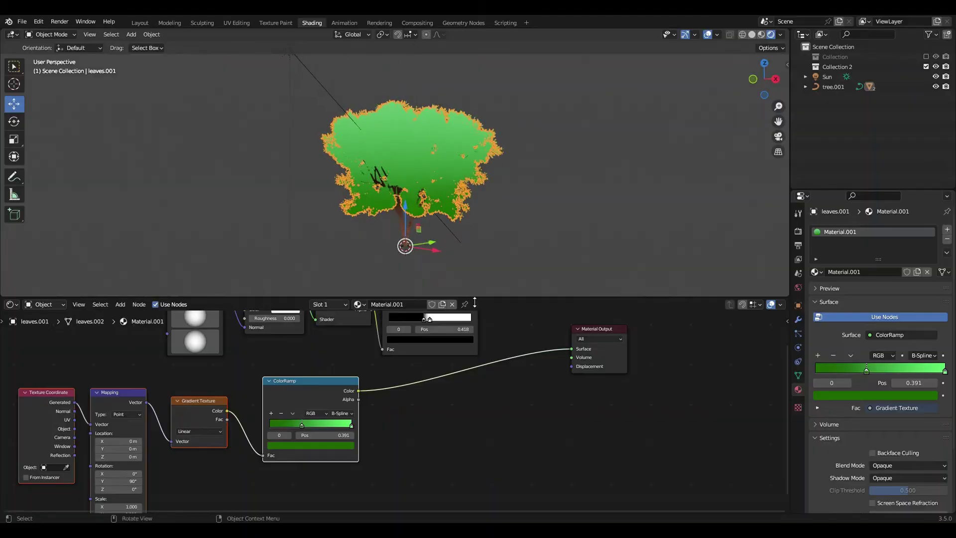
{"action": "scroll", "coordinate": [438, 348], "scroll_direction": "up", "scroll_amount": 2}
{"action": "middle_click_drag", "start_coordinate": [588, 334], "coordinate": [393, 411]}
Add a Mix node with the shading ramp linked to its Factor input
{"action": "left_click_drag", "start_coordinate": [448, 403], "coordinate": [646, 397]}
{"action": "left_click_drag", "start_coordinate": [297, 343], "coordinate": [399, 355]}
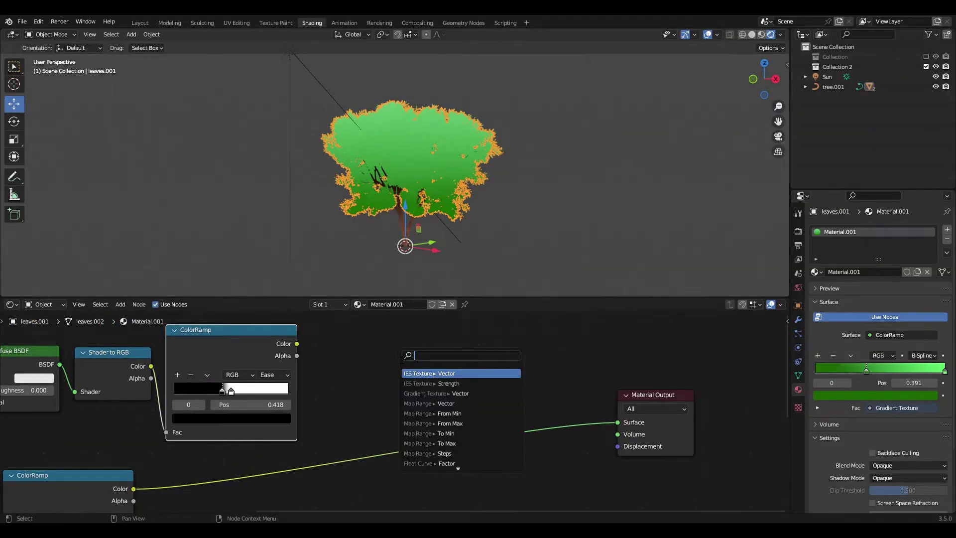
{"action": "type", "text": "mi"}
{"action": "left_click", "coordinate": [426, 377]}
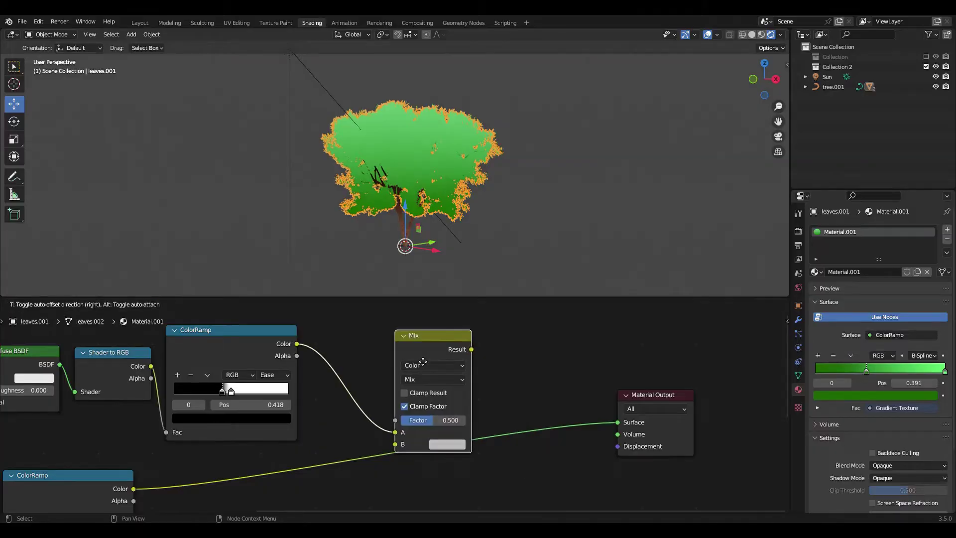
{"action": "left_click", "coordinate": [390, 384]}
{"action": "left_click_drag", "start_coordinate": [384, 414], "coordinate": [381, 400]}
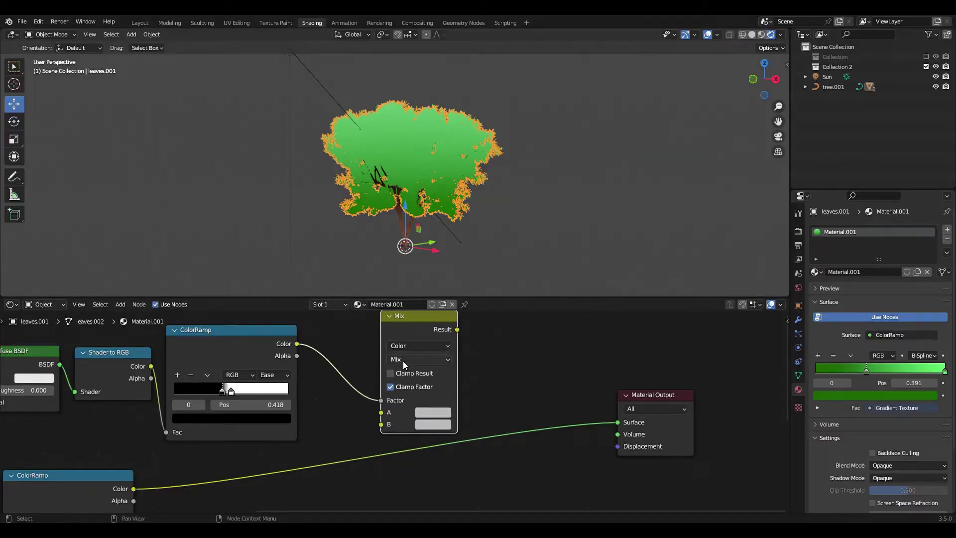
Set the Mix to Color Multiply, feed the green gradient into A, output Result to Surface
{"action": "left_click", "coordinate": [405, 345]}
{"action": "left_click", "coordinate": [397, 344]}
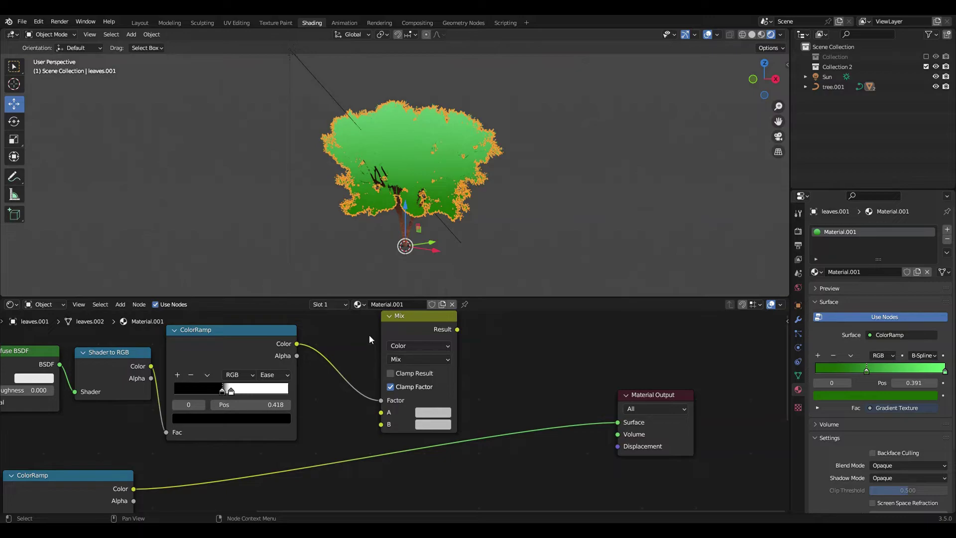
{"action": "left_click", "coordinate": [403, 359]}
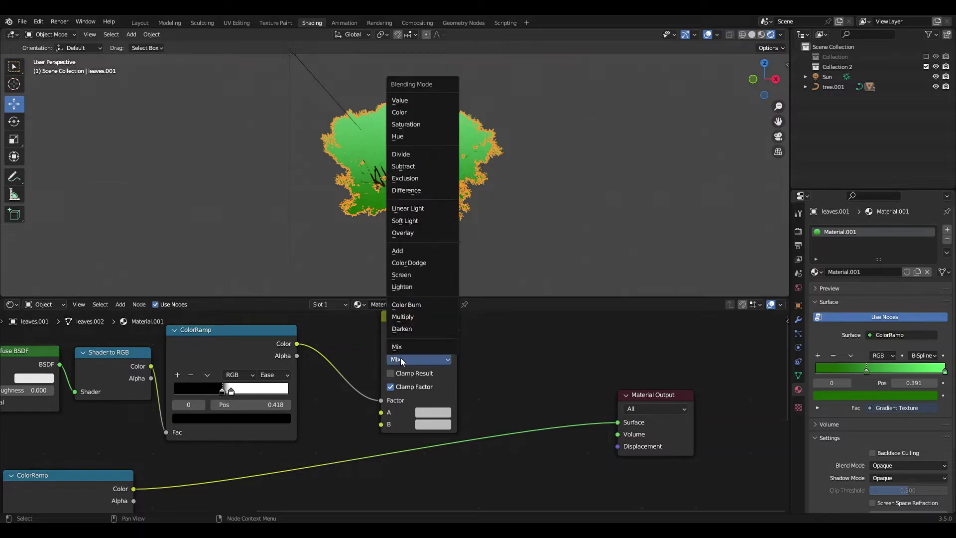
{"action": "left_click", "coordinate": [405, 324]}
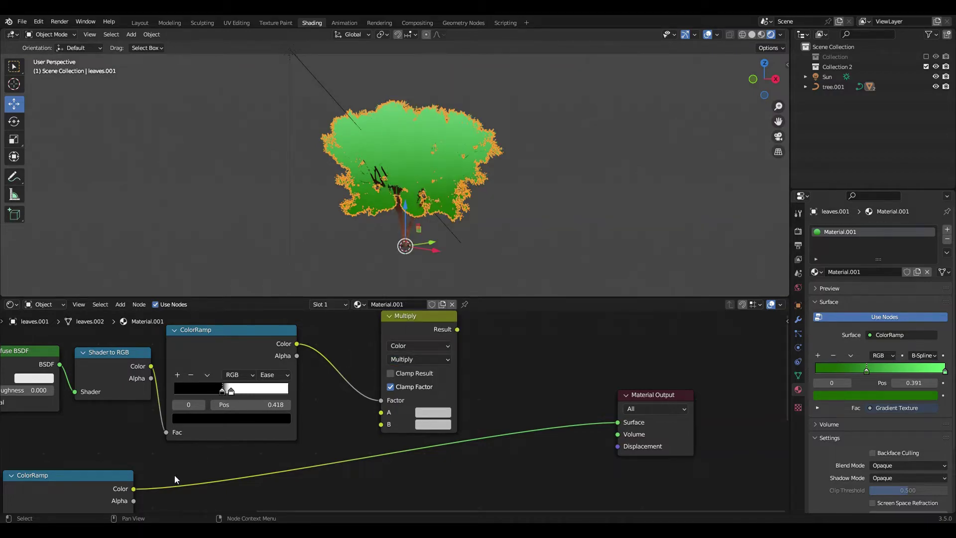
{"action": "left_click_drag", "start_coordinate": [133, 488], "coordinate": [382, 413]}
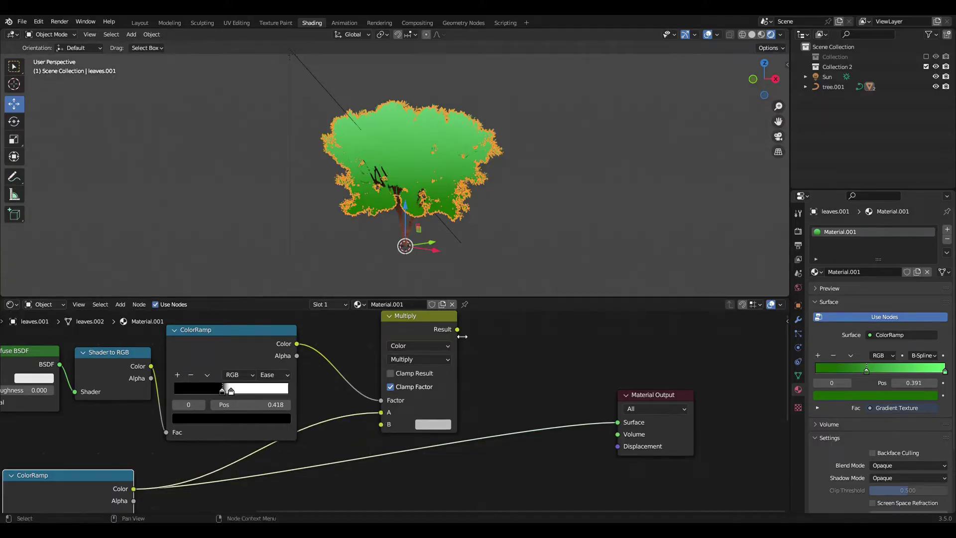
{"action": "left_click_drag", "start_coordinate": [458, 329], "coordinate": [554, 366]}
Insert an Invert node into the ColorRamp-to-Multiply Factor link
{"action": "key", "text": "shift+a"}
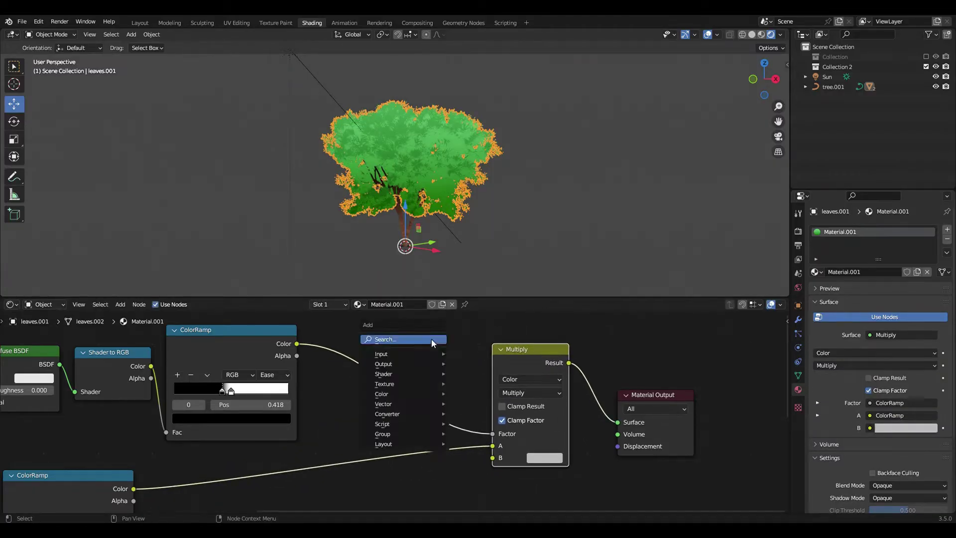
{"action": "type", "text": "in"}
{"action": "key", "text": "Return"}
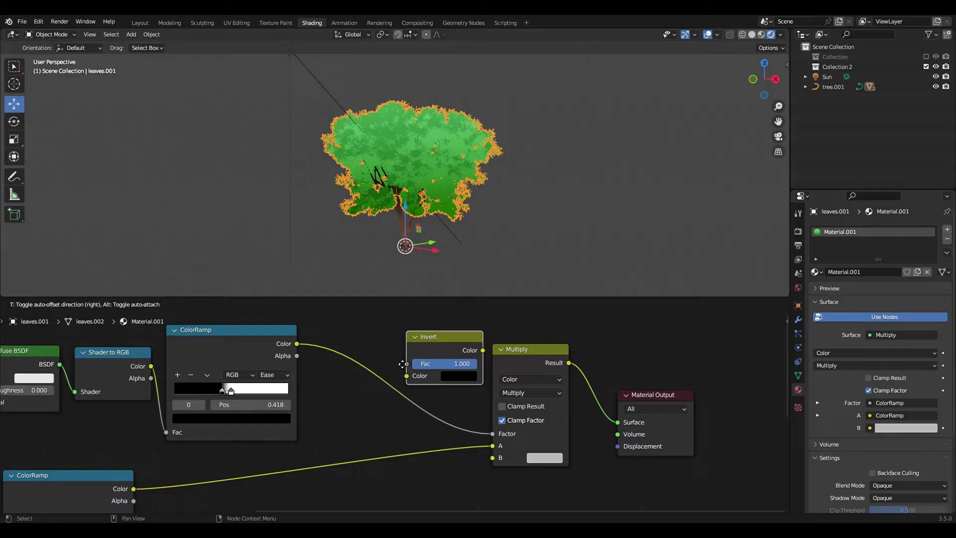
{"action": "left_click", "coordinate": [356, 366]}
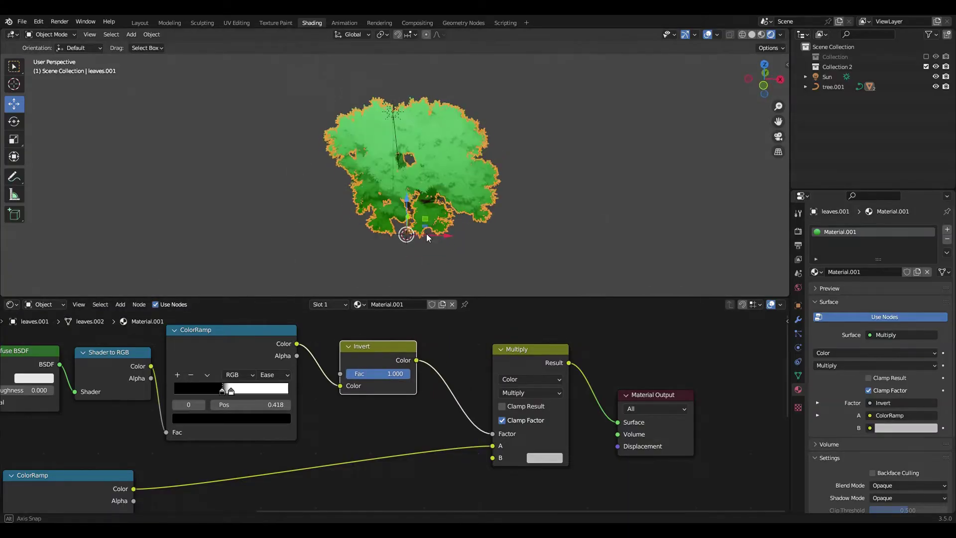
Orbit around the tree to inspect the inverted foliage shading and pan the node editor left
{"action": "scroll", "coordinate": [426, 210], "scroll_direction": "up", "scroll_amount": 6}
{"action": "middle_click_drag", "start_coordinate": [423, 213], "coordinate": [473, 174]}
{"action": "scroll", "coordinate": [401, 140], "scroll_direction": "down", "scroll_amount": 5}
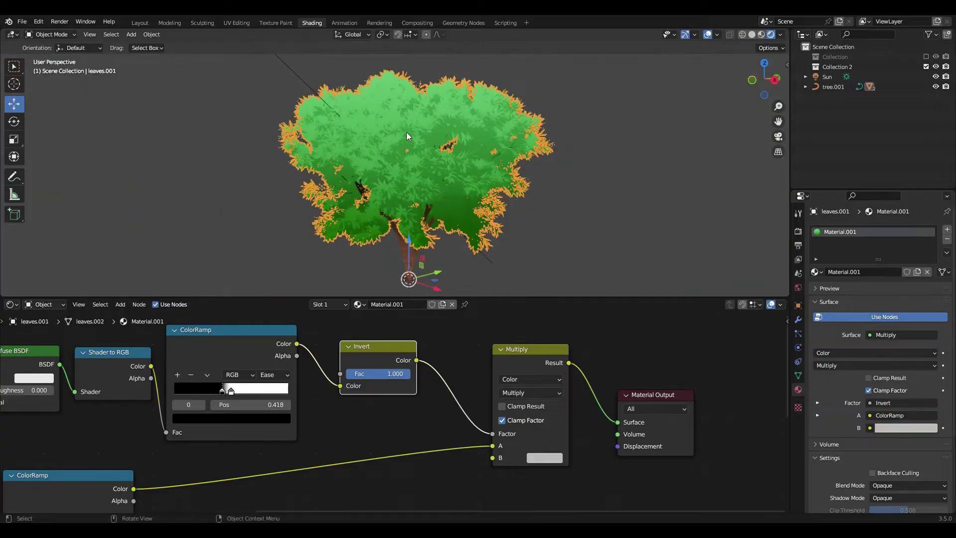
{"action": "middle_click_drag", "start_coordinate": [407, 132], "coordinate": [461, 237]}
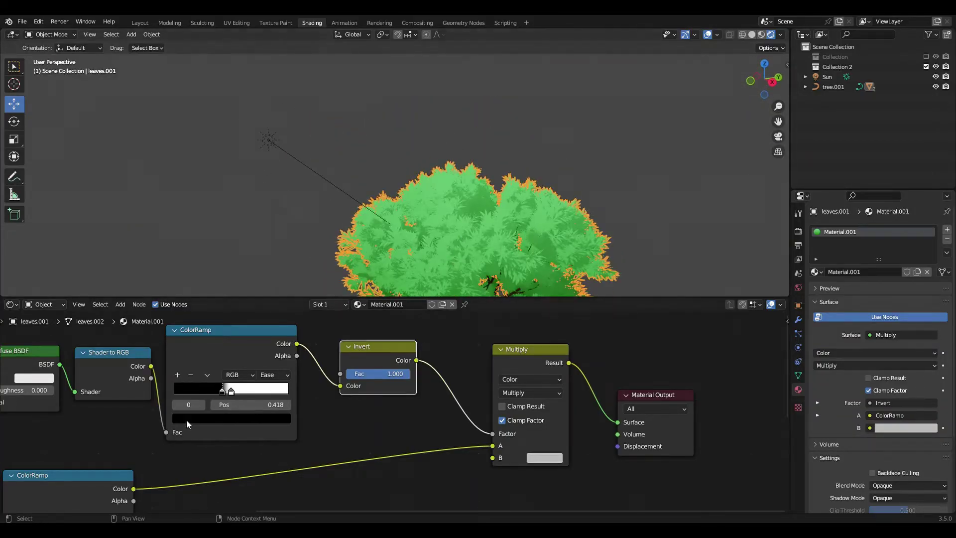
{"action": "middle_click_drag", "start_coordinate": [186, 420], "coordinate": [648, 437]}
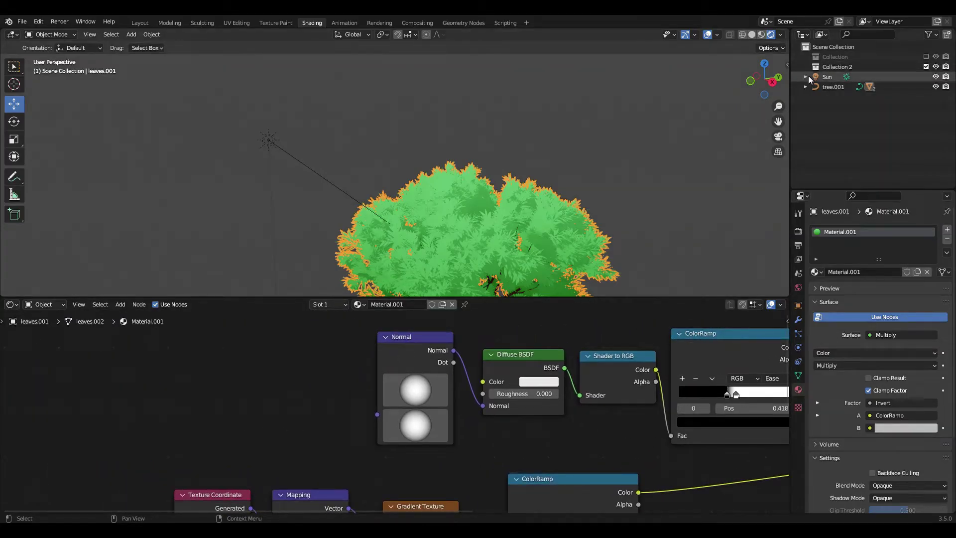
In Layout with rendered shading, move tree.001 along Y and drop it beside the original tree
{"action": "left_click", "coordinate": [140, 24]}
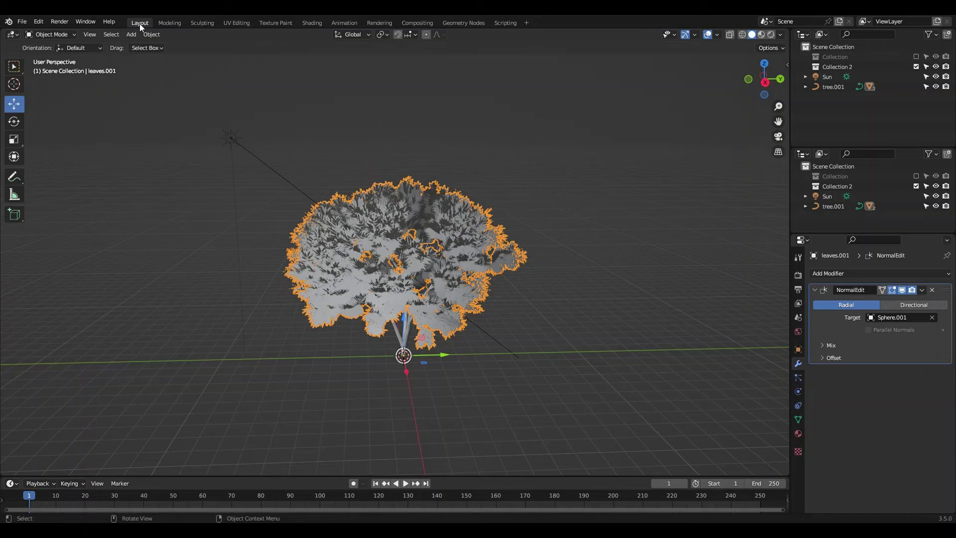
{"action": "left_click", "coordinate": [771, 35]}
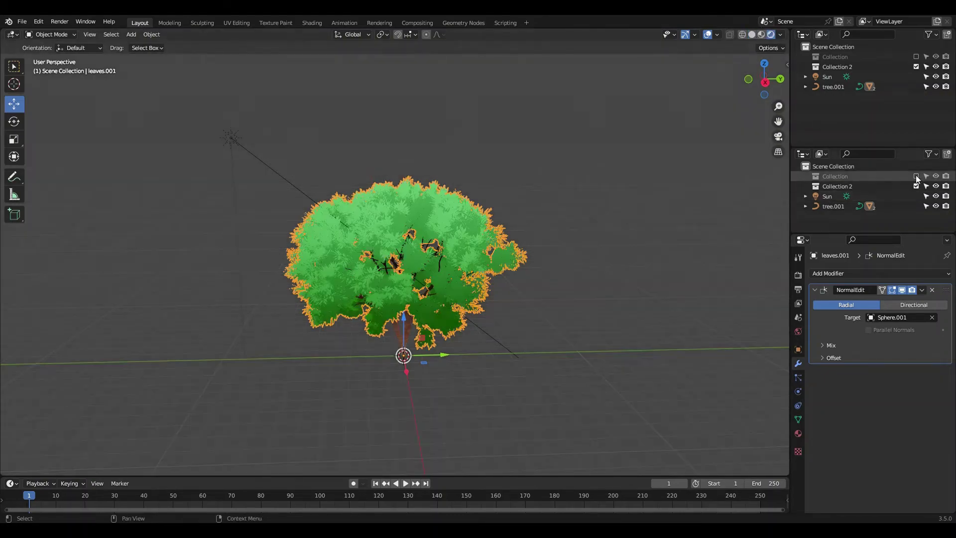
{"action": "key", "text": "ctrl+z"}
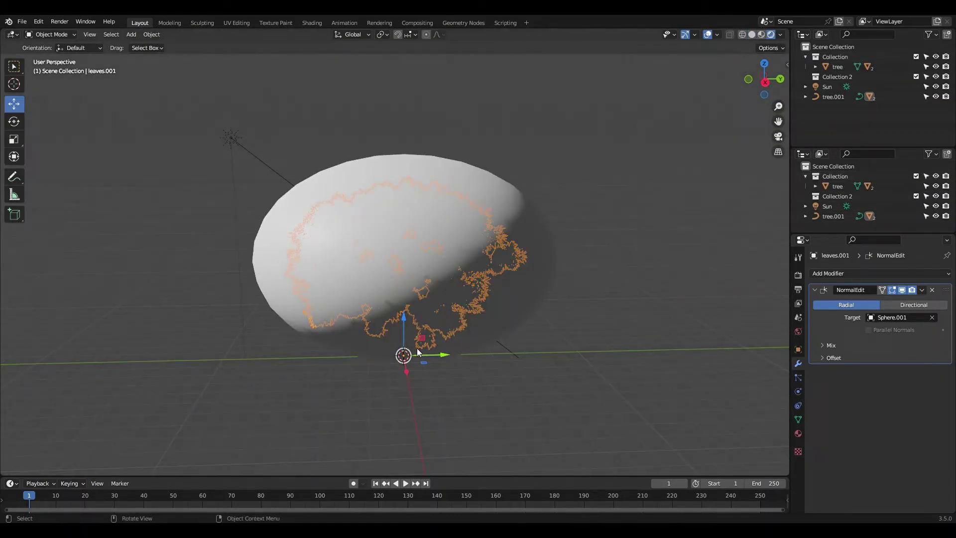
{"action": "key", "text": "ctrl+z"}
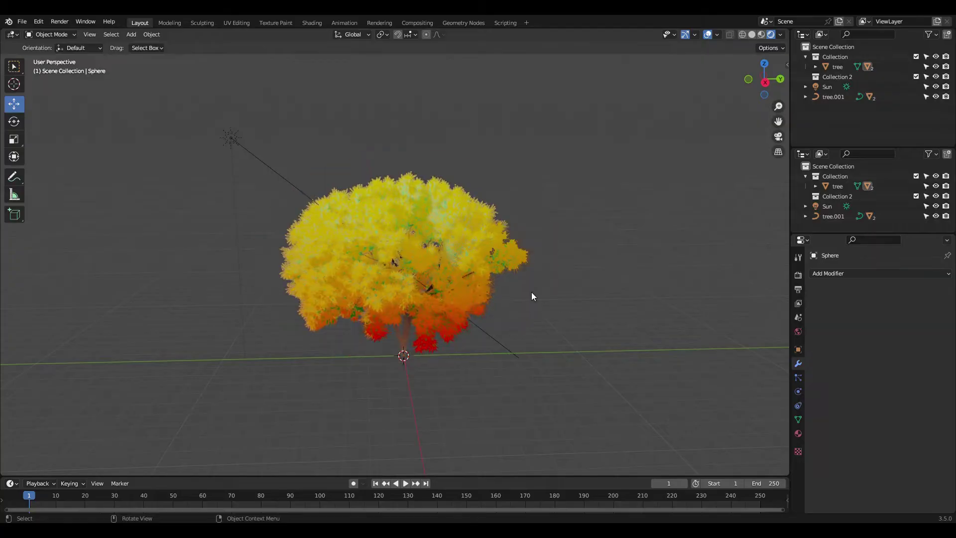
{"action": "left_click", "coordinate": [409, 347]}
{"action": "left_click_drag", "start_coordinate": [435, 357], "coordinate": [631, 357]}
{"action": "left_click", "coordinate": [507, 390]}
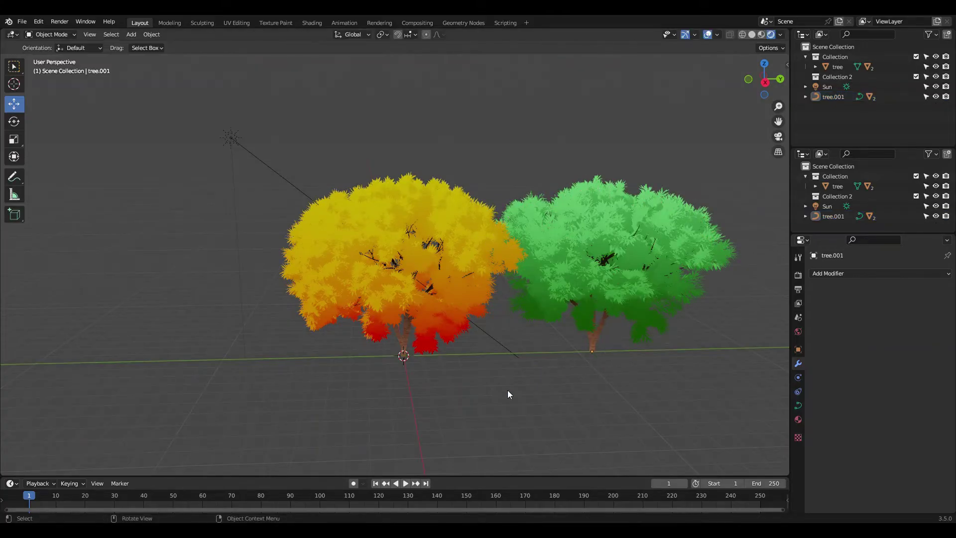
Select the yellow tree's leaves and inspect their material and NormalEdit modifier settings
{"action": "middle_click_drag", "start_coordinate": [489, 339], "coordinate": [557, 377]}
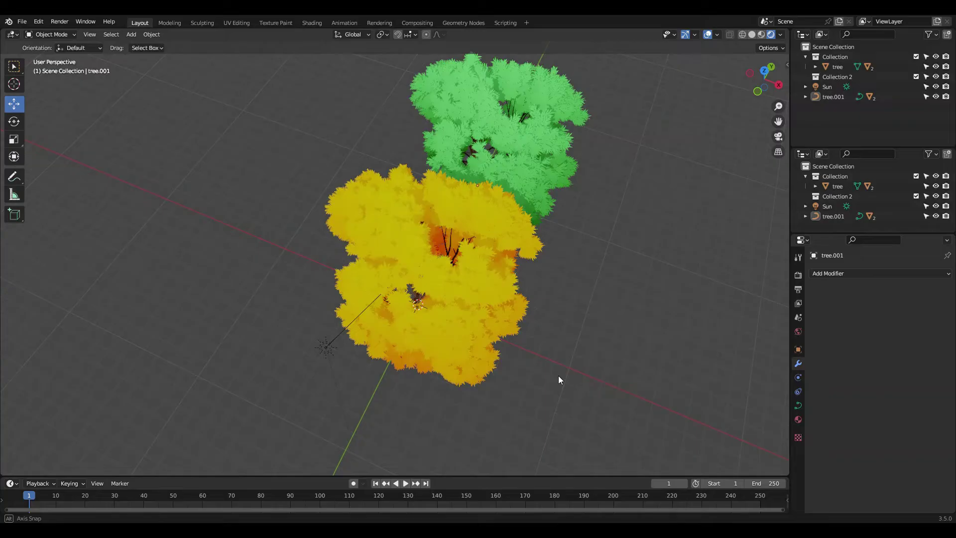
{"action": "scroll", "coordinate": [466, 347], "scroll_direction": "up", "scroll_amount": 4}
{"action": "scroll", "coordinate": [468, 348], "scroll_direction": "up", "scroll_amount": 5}
{"action": "middle_click_drag", "start_coordinate": [540, 329], "coordinate": [501, 310]}
{"action": "scroll", "coordinate": [501, 312], "scroll_direction": "down", "scroll_amount": 4}
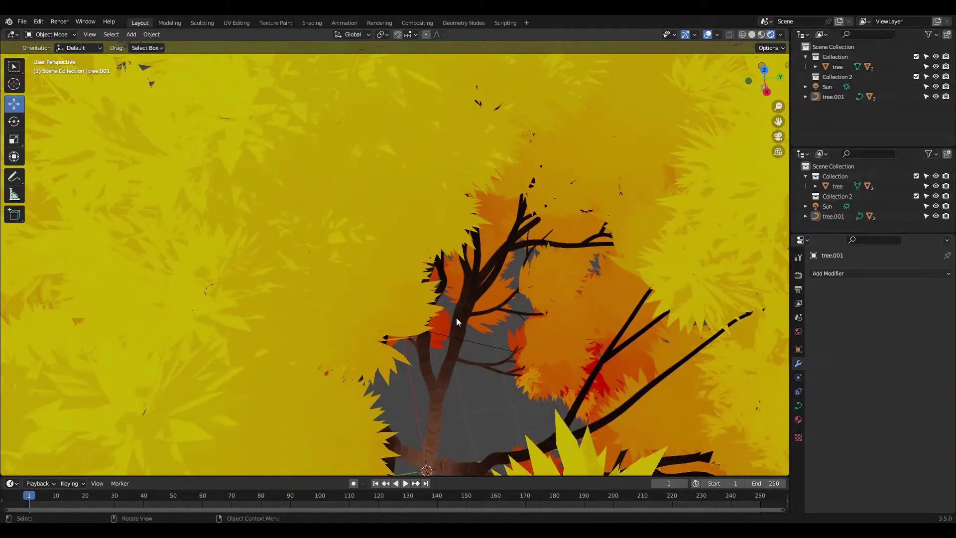
{"action": "scroll", "coordinate": [456, 318], "scroll_direction": "down", "scroll_amount": 1}
{"action": "scroll", "coordinate": [602, 327], "scroll_direction": "down", "scroll_amount": 3}
{"action": "middle_click_drag", "start_coordinate": [602, 327], "coordinate": [546, 268]}
{"action": "left_click", "coordinate": [546, 267]}
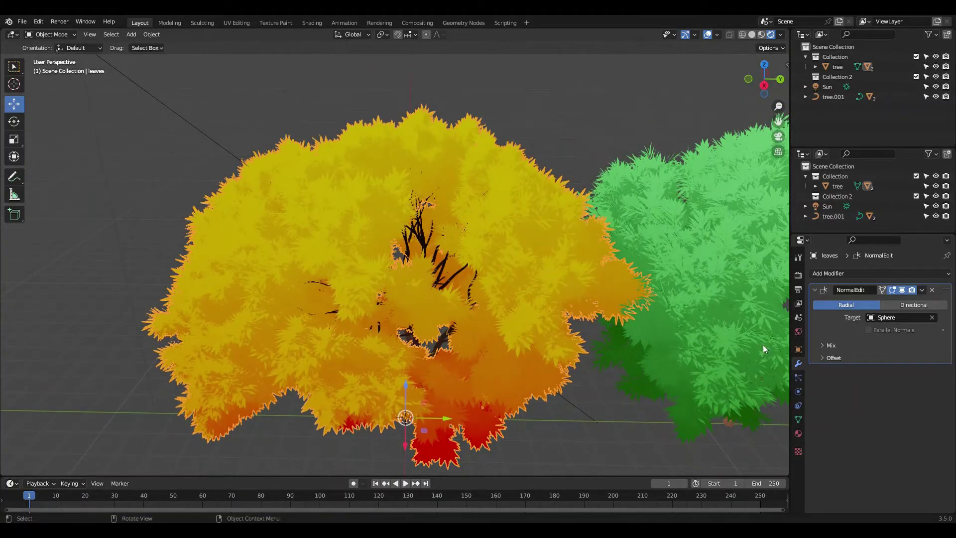
{"action": "left_click", "coordinate": [799, 434]}
{"action": "scroll", "coordinate": [829, 433], "scroll_direction": "down", "scroll_amount": 7}
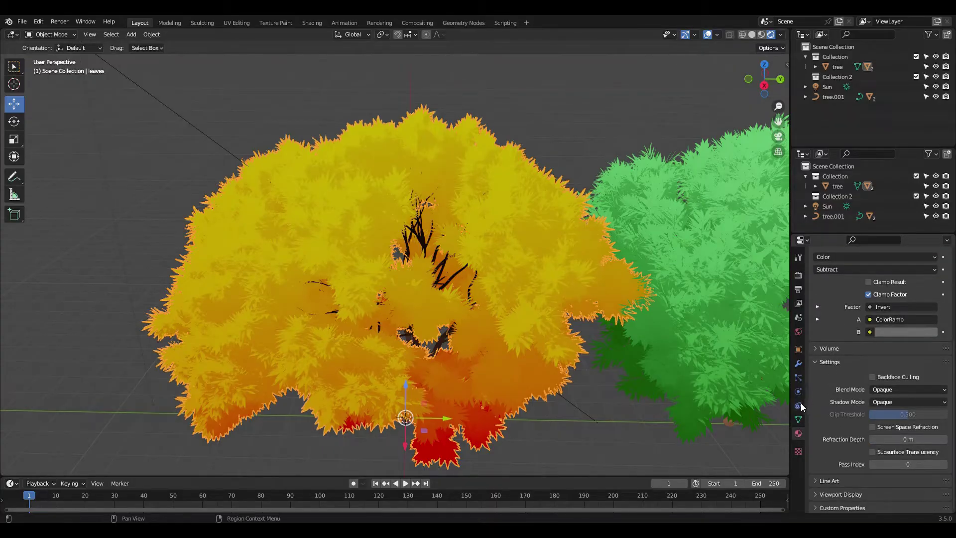
{"action": "left_click", "coordinate": [799, 363]}
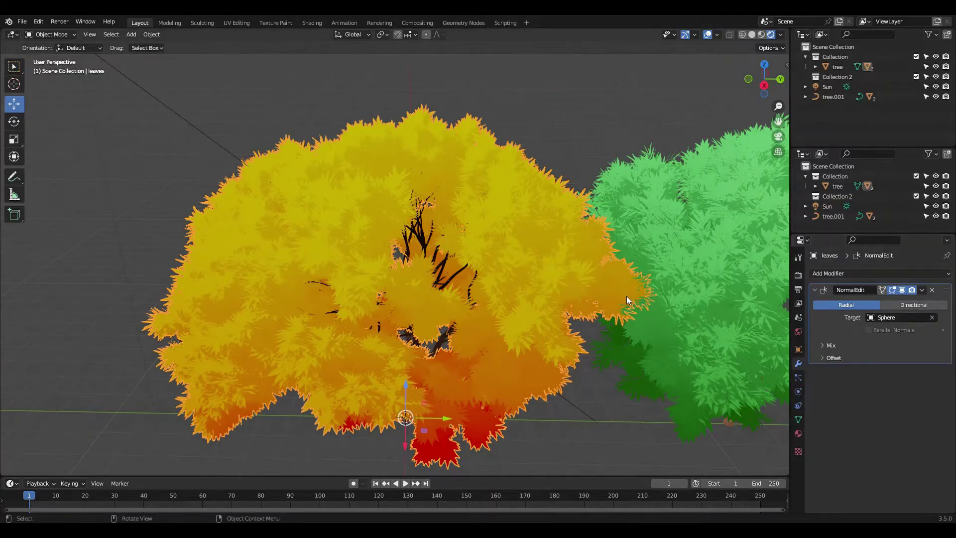
{"action": "scroll", "coordinate": [628, 296], "scroll_direction": "down", "scroll_amount": 3}
Select the green tree's leaves, switch to Solid shading and toggle overlays off and on
{"action": "left_click", "coordinate": [587, 222]}
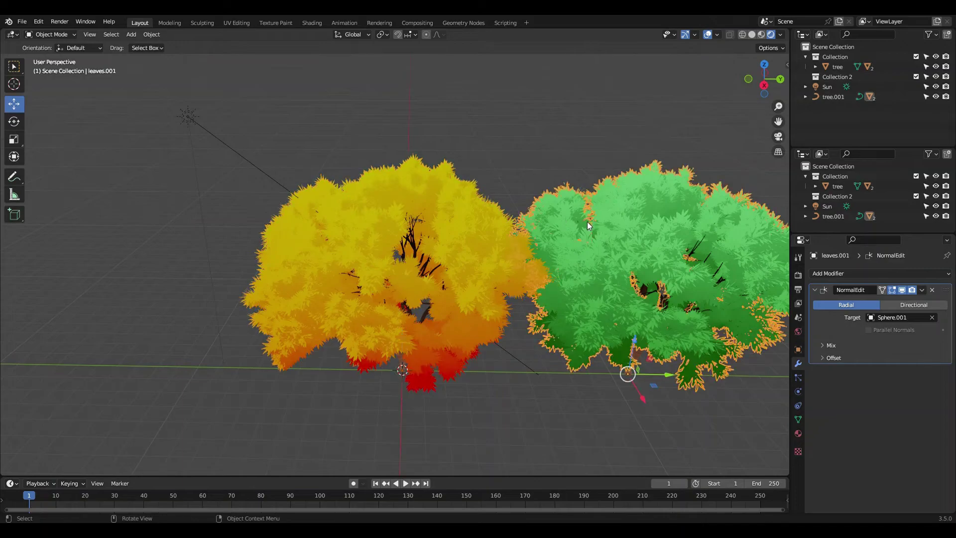
{"action": "left_click", "coordinate": [753, 35]}
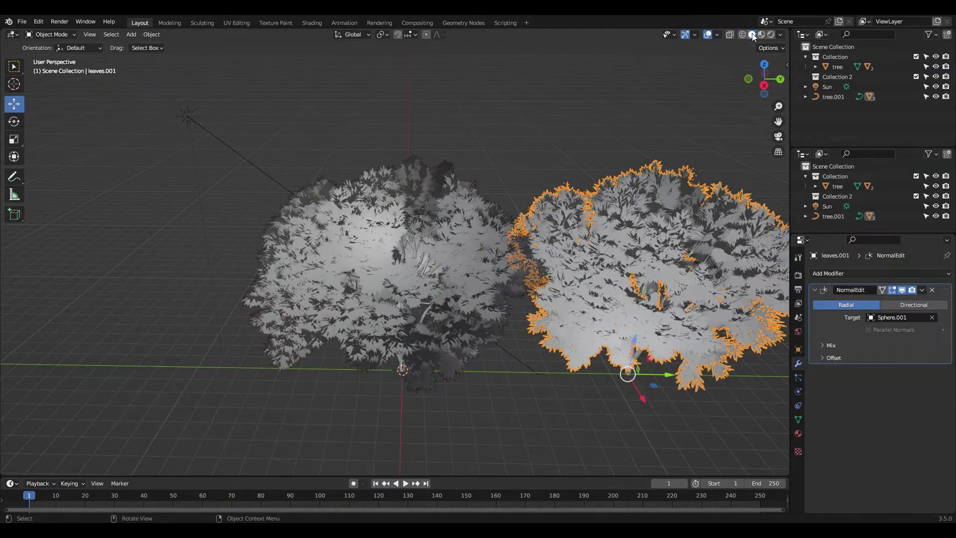
{"action": "middle_click_drag", "start_coordinate": [687, 89], "coordinate": [635, 80]}
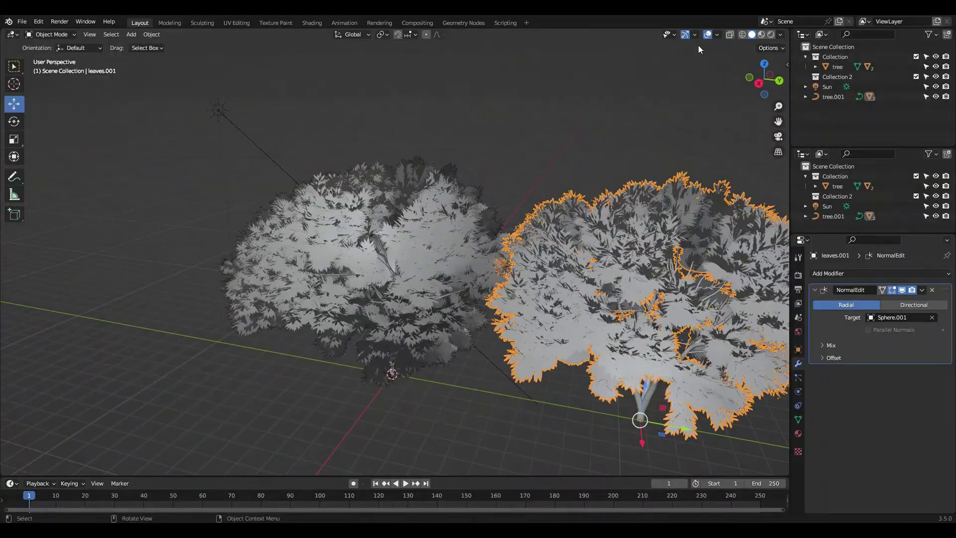
{"action": "left_click", "coordinate": [709, 34]}
{"action": "left_click", "coordinate": [710, 32]}
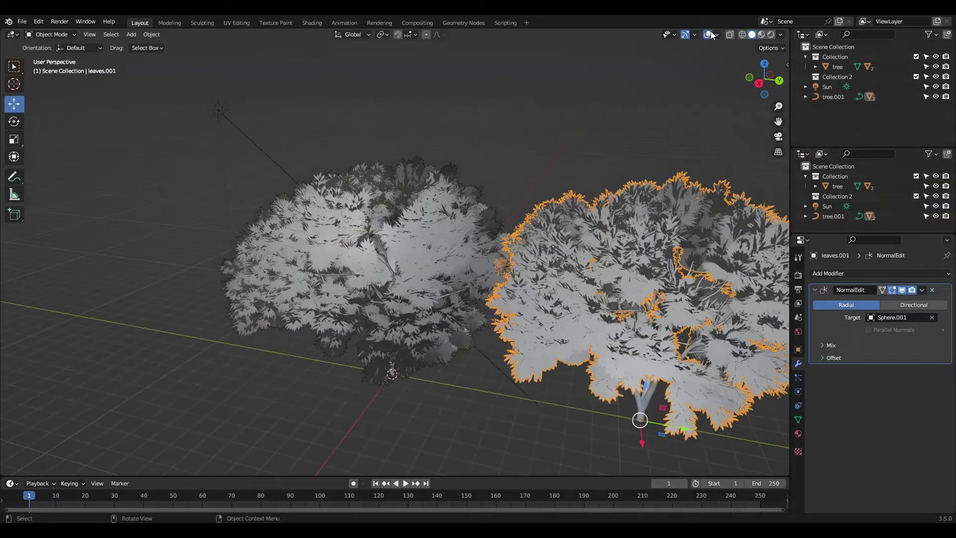
Switch to Material Preview, then Rendered shading, and orbit to compare both trees' leaves
{"action": "left_click", "coordinate": [762, 34]}
{"action": "left_click", "coordinate": [771, 34]}
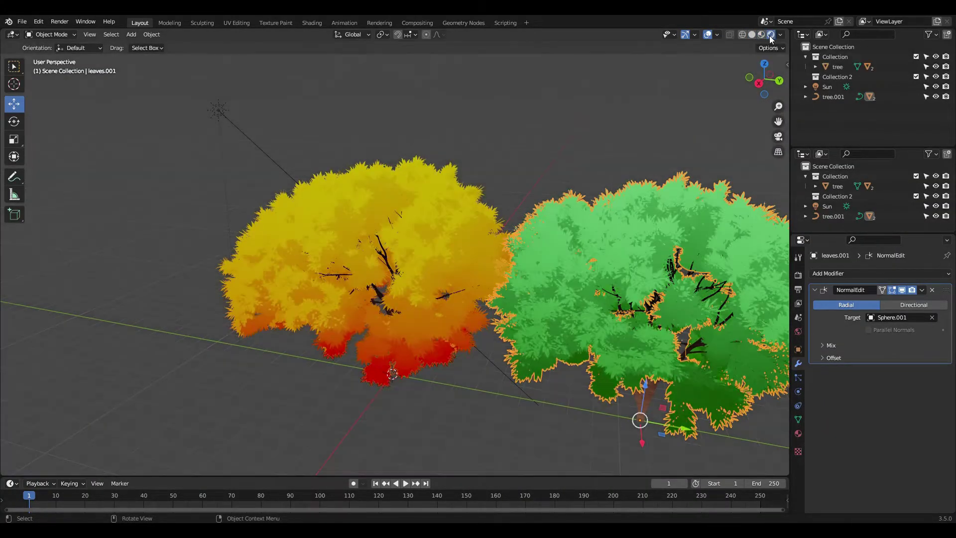
{"action": "middle_click_drag", "start_coordinate": [576, 125], "coordinate": [591, 111]}
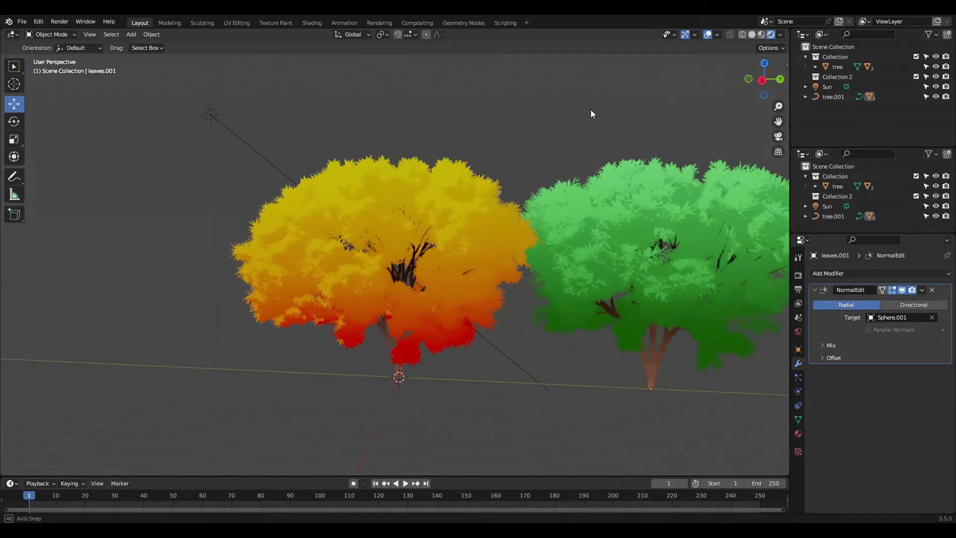
{"action": "middle_click_drag", "start_coordinate": [639, 164], "coordinate": [538, 213], "text": "shift"}
{"action": "middle_click_drag", "start_coordinate": [517, 395], "coordinate": [465, 321]}
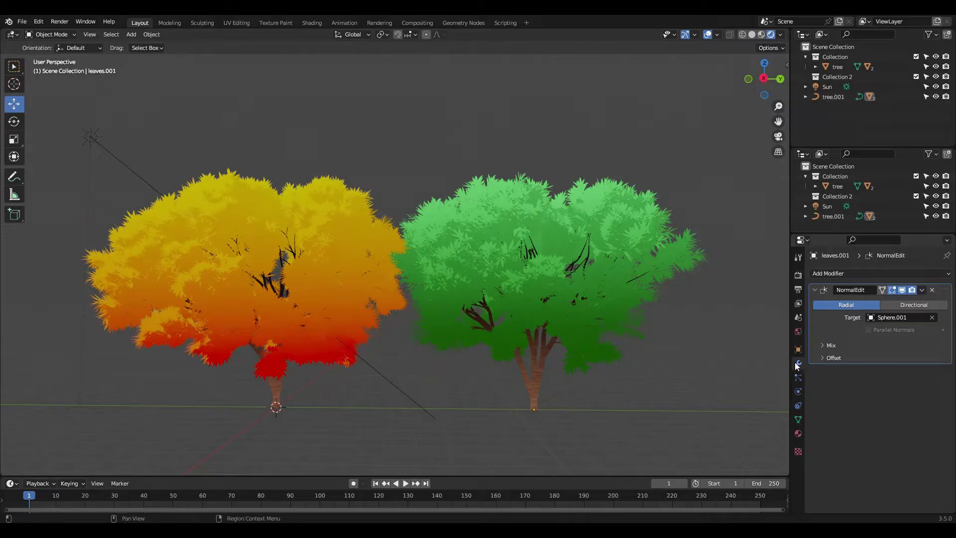
{"action": "left_click", "coordinate": [673, 258]}
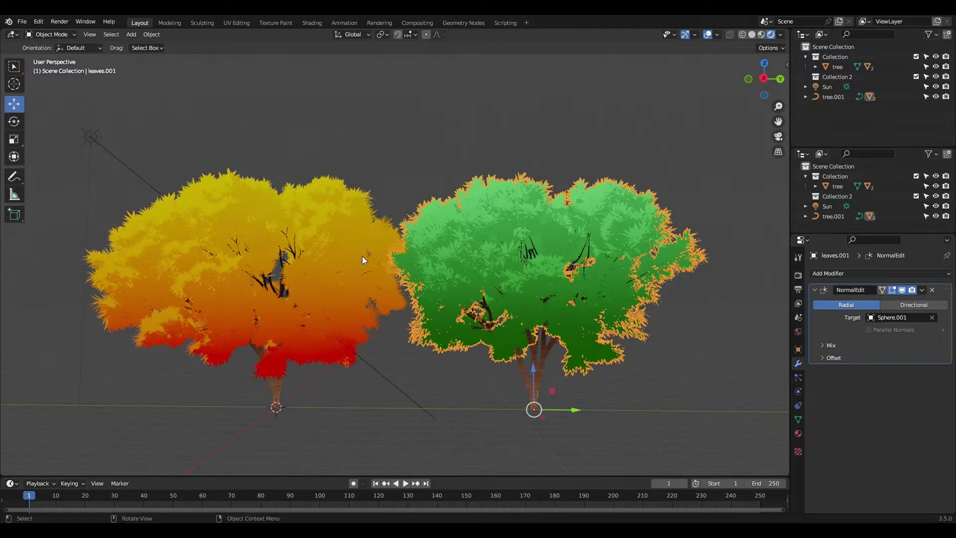
{"action": "middle_click_drag", "start_coordinate": [363, 255], "coordinate": [389, 400]}
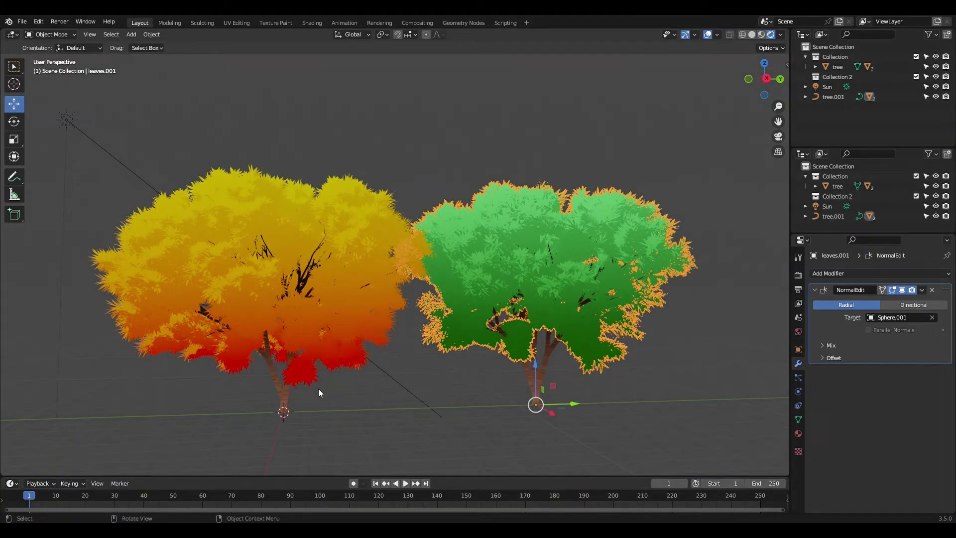
Exclude the yellow tree's Collection, reset tree.001's rotation and location to the origin, and hide its leaves
{"action": "left_click", "coordinate": [917, 176]}
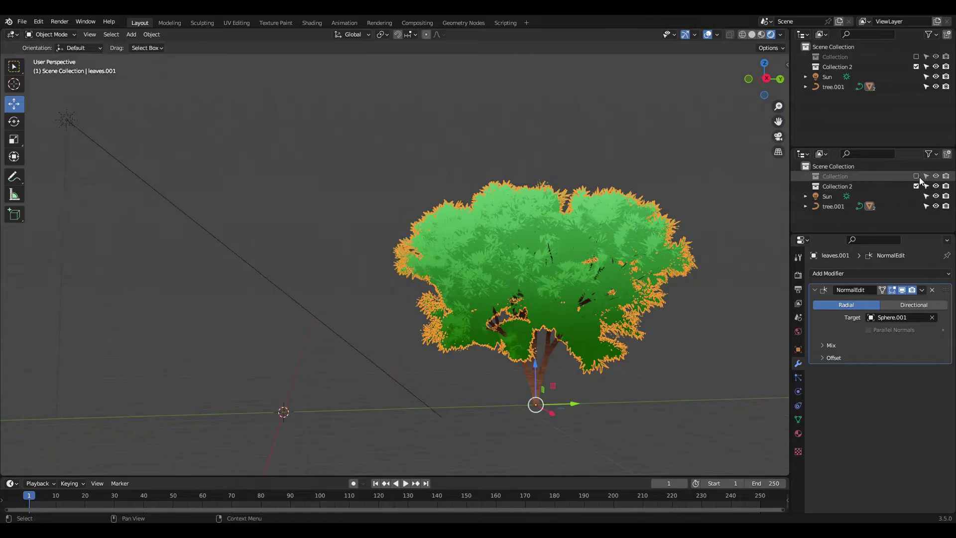
{"action": "left_click", "coordinate": [540, 364]}
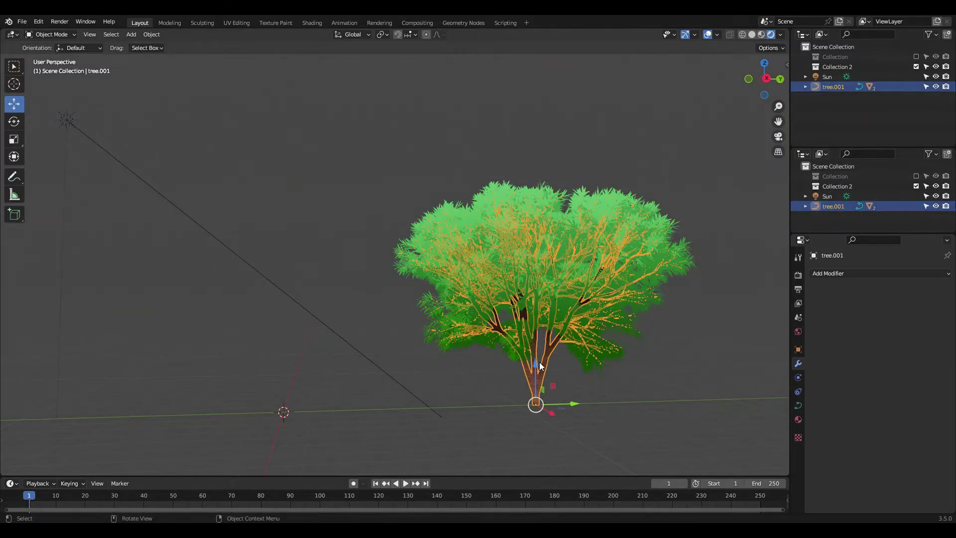
{"action": "key", "text": "alt+r"}
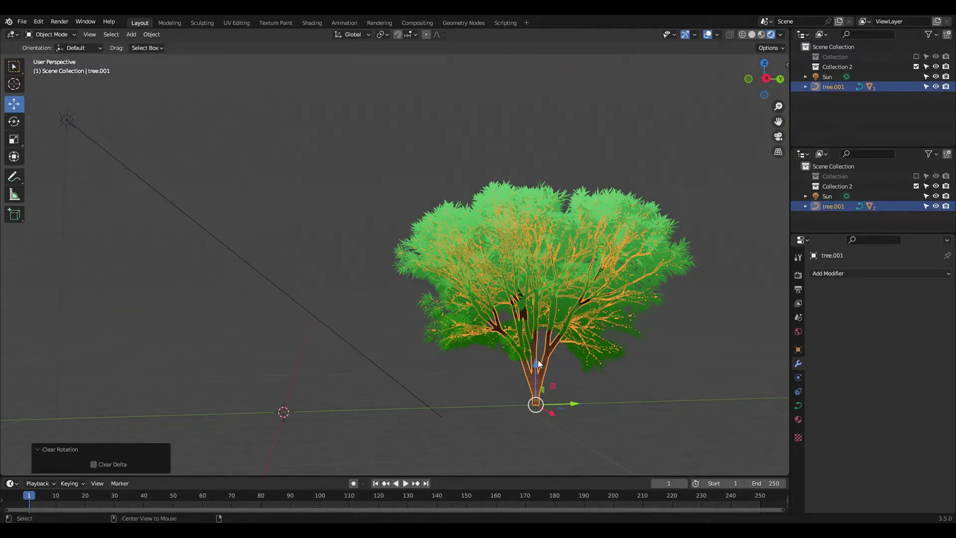
{"action": "key", "text": "alt+g"}
{"action": "left_click", "coordinate": [349, 235]}
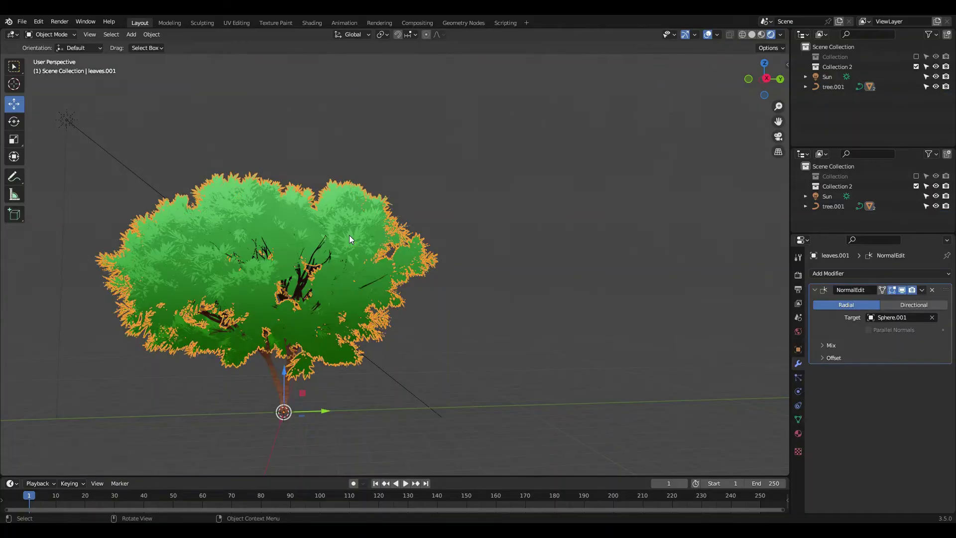
{"action": "key", "text": "h"}
{"action": "middle_click_drag", "start_coordinate": [349, 235], "coordinate": [716, 325]}
Add a vertex group to the leaves mesh in its Object Data properties
{"action": "left_click", "coordinate": [798, 420]}
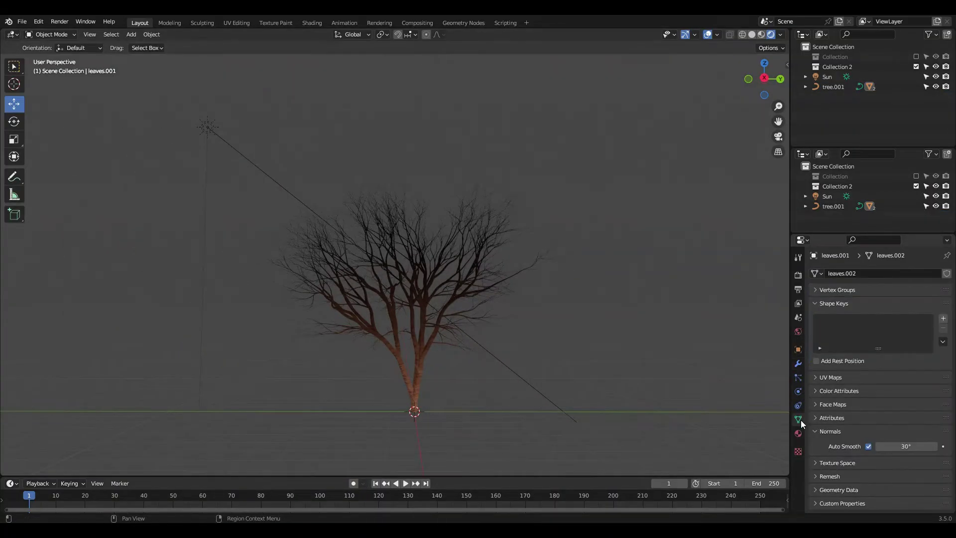
{"action": "left_click", "coordinate": [820, 305]}
{"action": "left_click", "coordinate": [833, 290]}
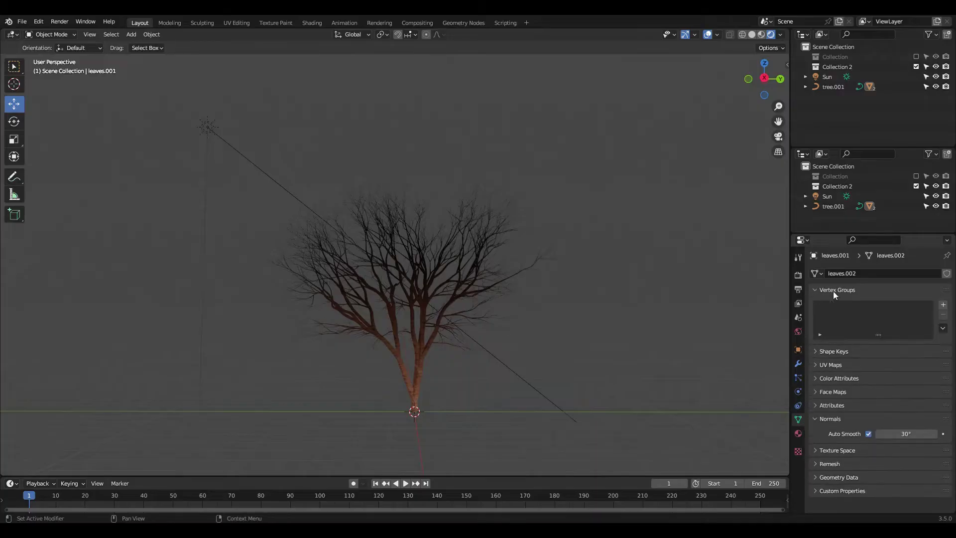
{"action": "left_click", "coordinate": [943, 306]}
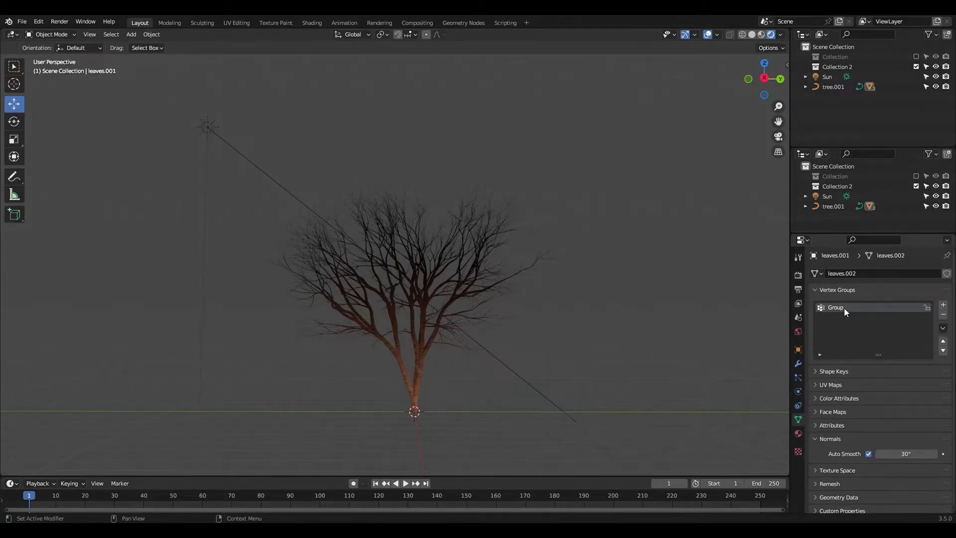
Select the branch object tree.001, enter Edit Mode, then return to Object Mode
{"action": "left_click", "coordinate": [413, 248]}
{"action": "left_click", "coordinate": [65, 34]}
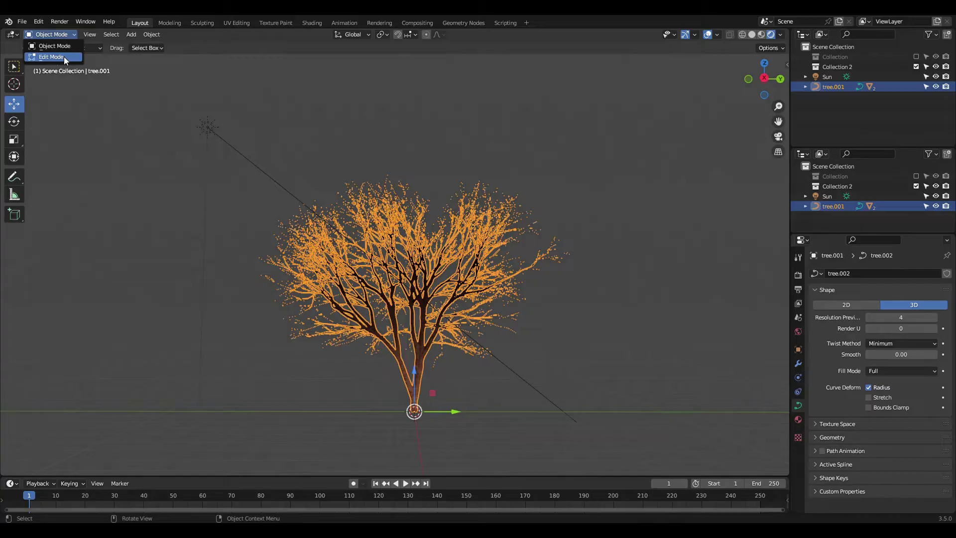
{"action": "left_click", "coordinate": [64, 56]}
{"action": "left_click", "coordinate": [52, 35]}
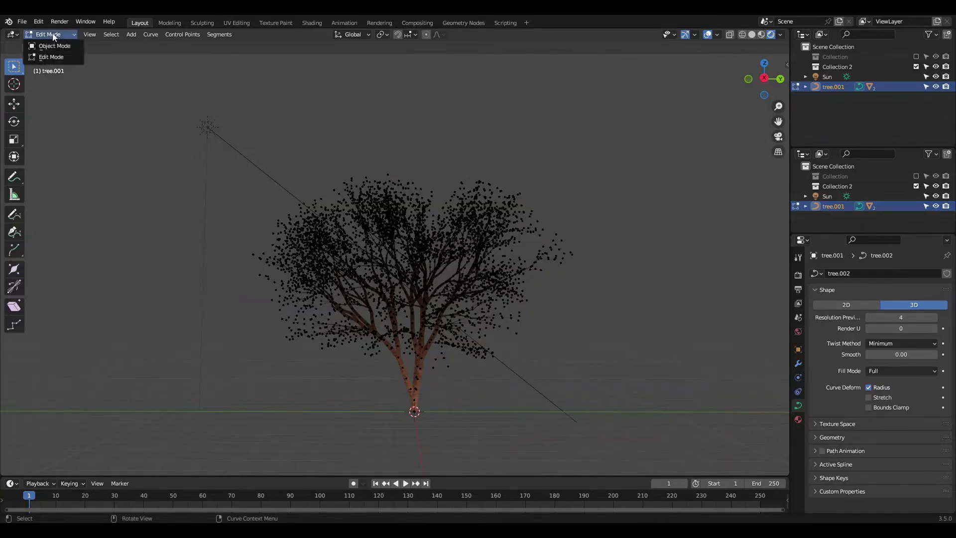
{"action": "left_click", "coordinate": [60, 43]}
{"action": "left_click", "coordinate": [70, 35]}
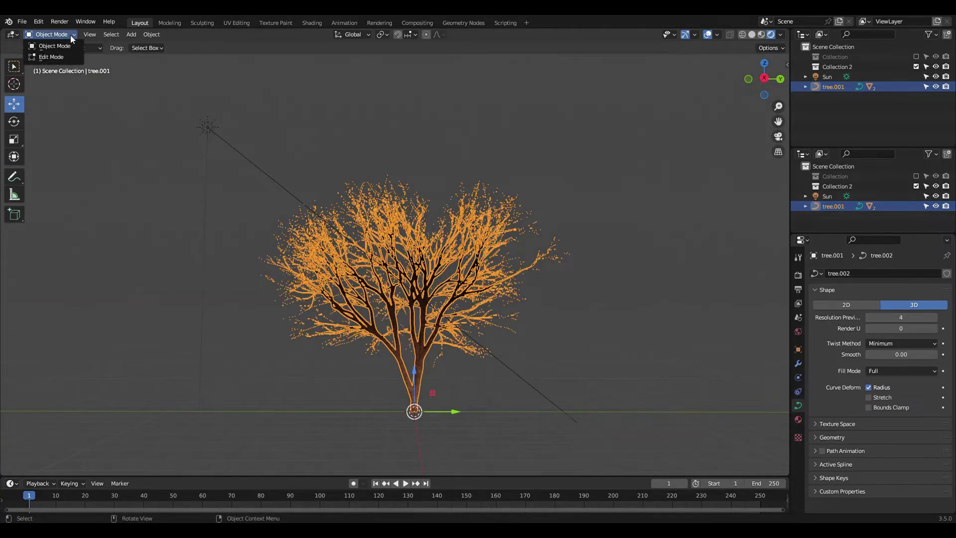
{"action": "left_click", "coordinate": [59, 44]}
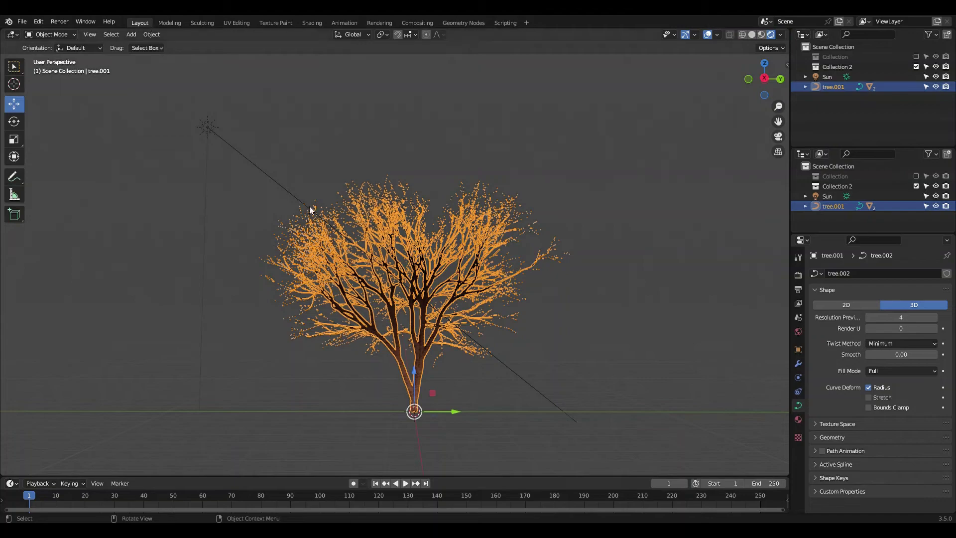
Convert tree.001 from a curve to a mesh and give it a new vertex group
{"action": "right_click", "coordinate": [402, 320]}
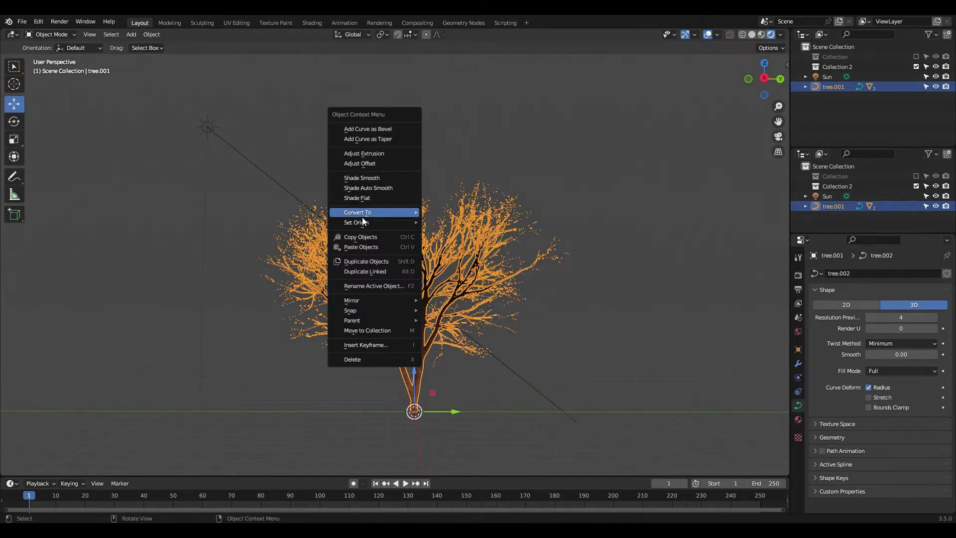
{"action": "mouse_move", "coordinate": [366, 215]}
{"action": "left_click", "coordinate": [457, 223]}
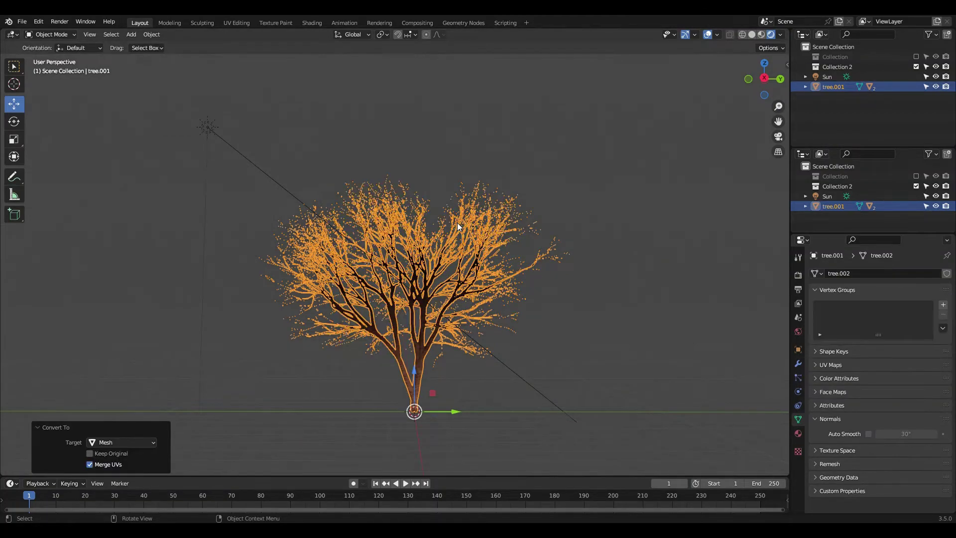
{"action": "left_click", "coordinate": [51, 34]}
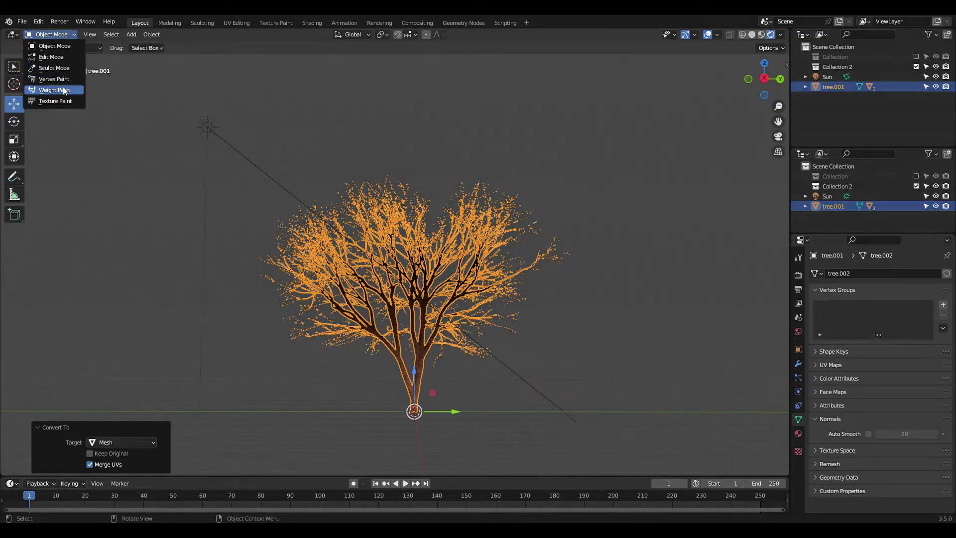
{"action": "left_click", "coordinate": [944, 306]}
{"action": "left_click", "coordinate": [51, 34]}
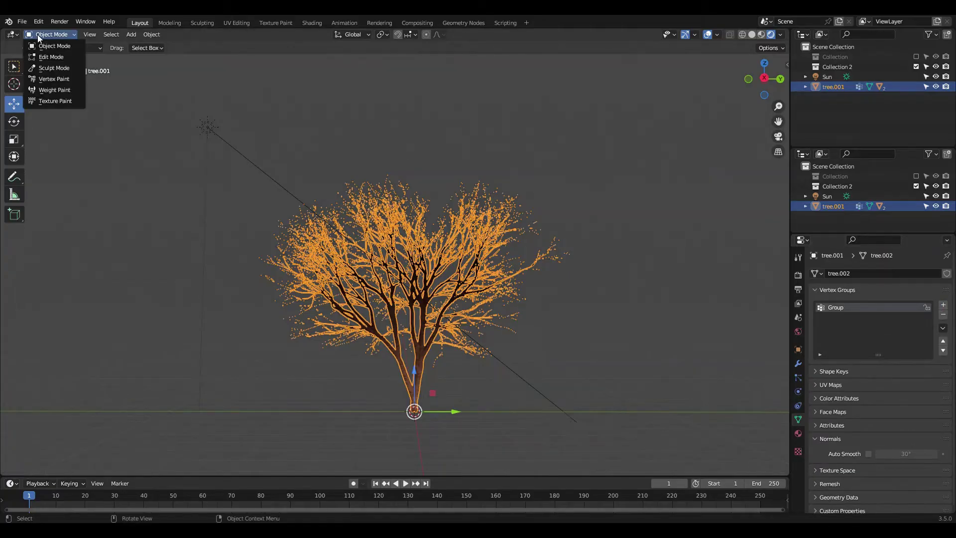
In Weight Paint with the Gradient tool, paint linear gradients from the side view, tips to trunk
{"action": "left_click", "coordinate": [68, 90]}
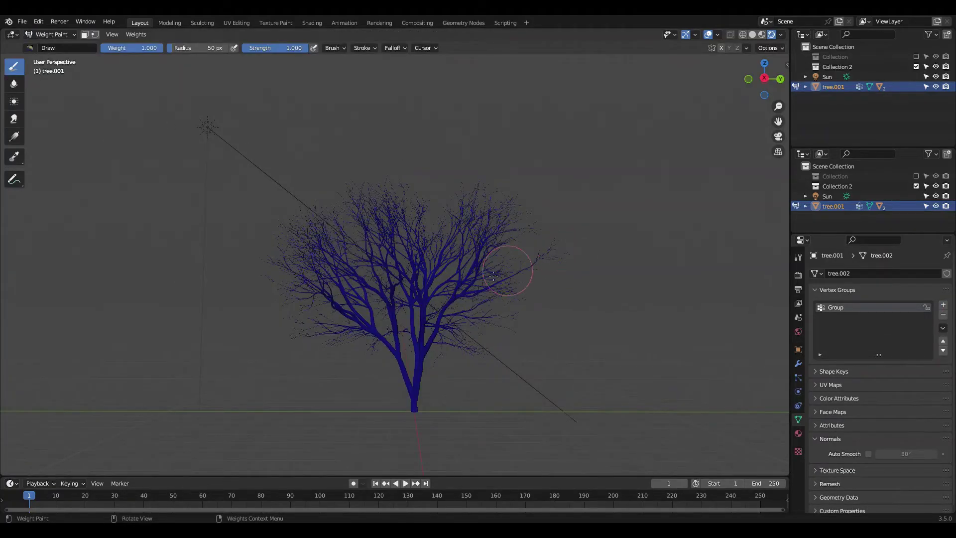
{"action": "left_click", "coordinate": [14, 137]}
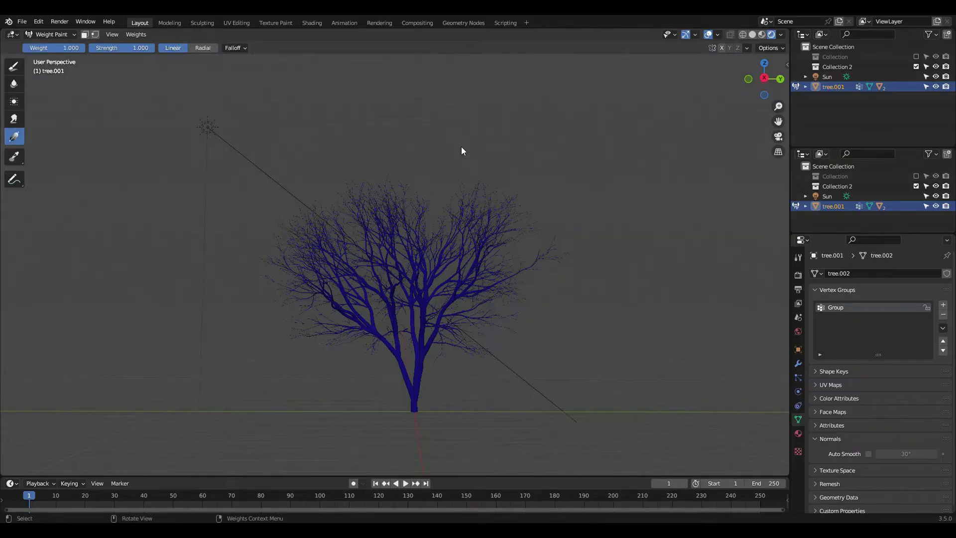
{"action": "left_click", "coordinate": [765, 78]}
{"action": "scroll", "coordinate": [473, 183], "scroll_direction": "up", "scroll_amount": 3}
{"action": "left_click_drag", "start_coordinate": [418, 148], "coordinate": [426, 447]}
{"action": "left_click_drag", "start_coordinate": [251, 294], "coordinate": [449, 363]}
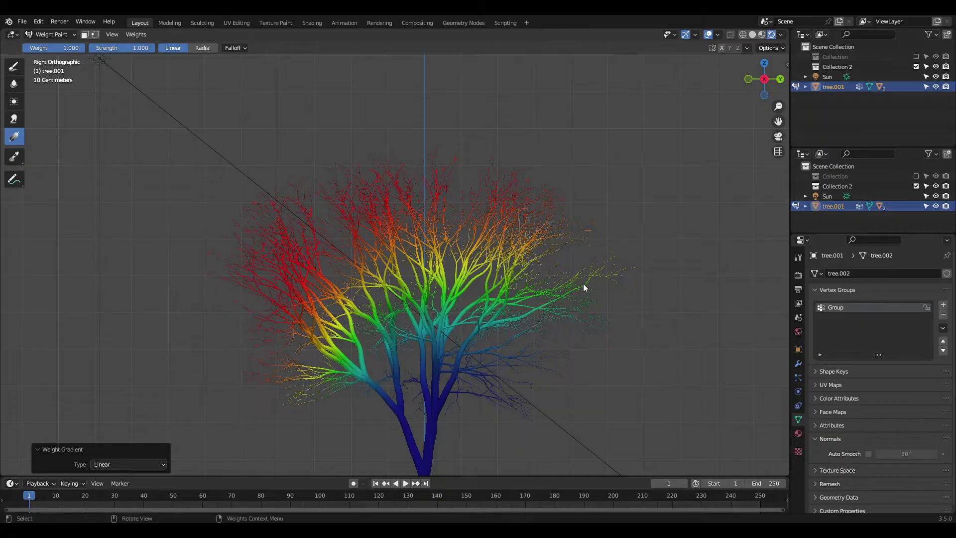
{"action": "left_click_drag", "start_coordinate": [583, 282], "coordinate": [393, 359]}
From the back view, paint more linear gradients down to the trunk and orbit to check the weights
{"action": "left_click", "coordinate": [780, 78]}
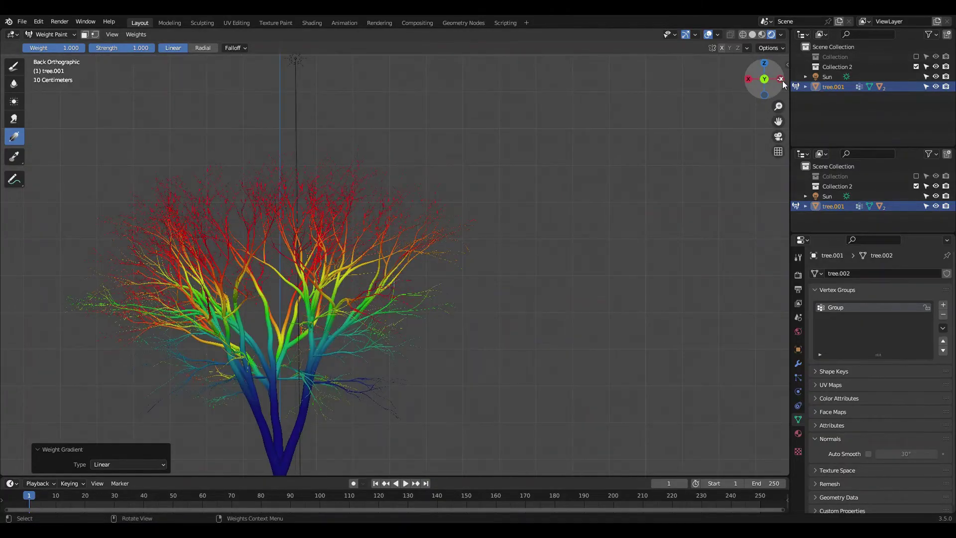
{"action": "left_click_drag", "start_coordinate": [94, 261], "coordinate": [277, 396]}
{"action": "left_click_drag", "start_coordinate": [412, 278], "coordinate": [265, 380]}
{"action": "left_click_drag", "start_coordinate": [269, 190], "coordinate": [274, 359]}
{"action": "middle_click_drag", "start_coordinate": [275, 359], "coordinate": [408, 318]}
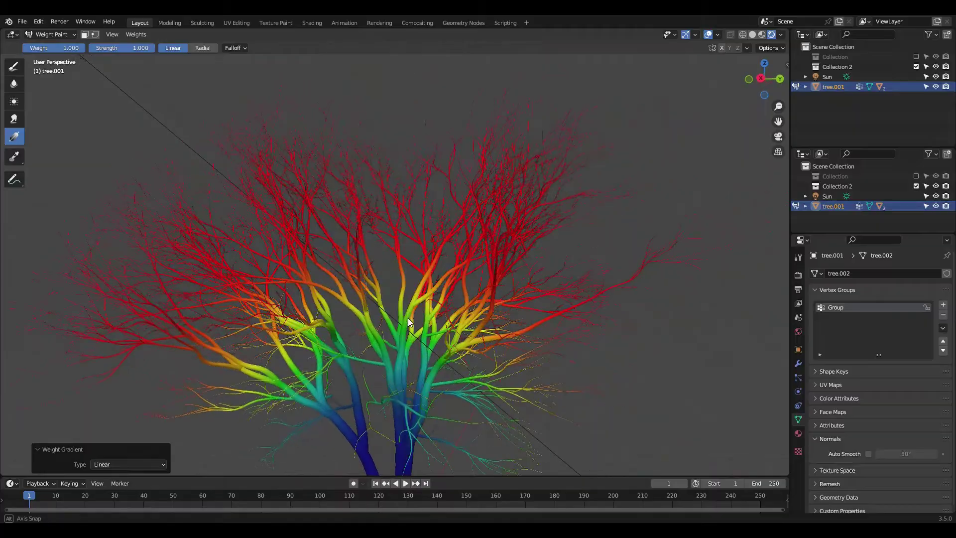
{"action": "scroll", "coordinate": [408, 318], "scroll_direction": "down", "scroll_amount": 3}
{"action": "middle_click_drag", "start_coordinate": [435, 287], "coordinate": [204, 160]}
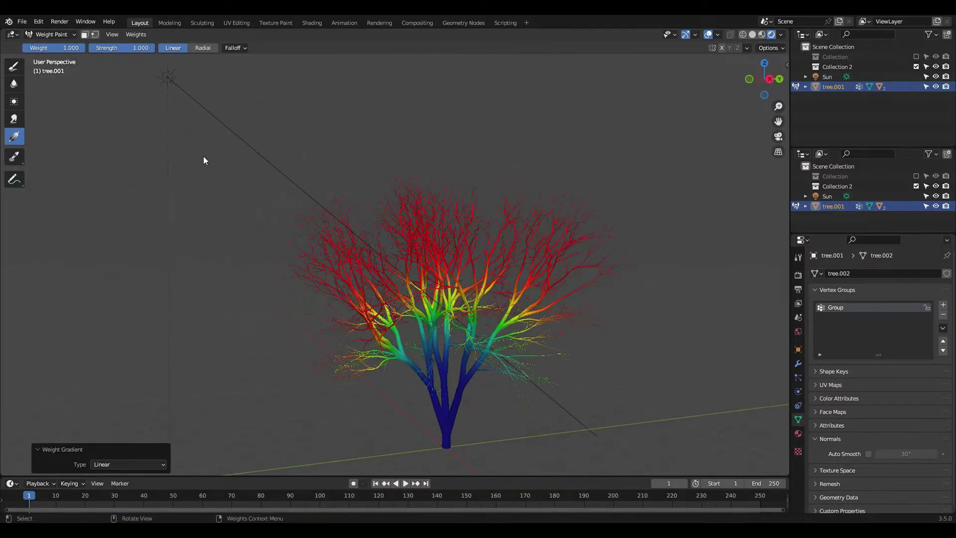
{"action": "left_click", "coordinate": [52, 34]}
Return to Object Mode, deselect tree.001 and open the Add > Mesh menu
{"action": "left_click", "coordinate": [55, 46]}
{"action": "scroll", "coordinate": [506, 264], "scroll_direction": "down", "scroll_amount": 3}
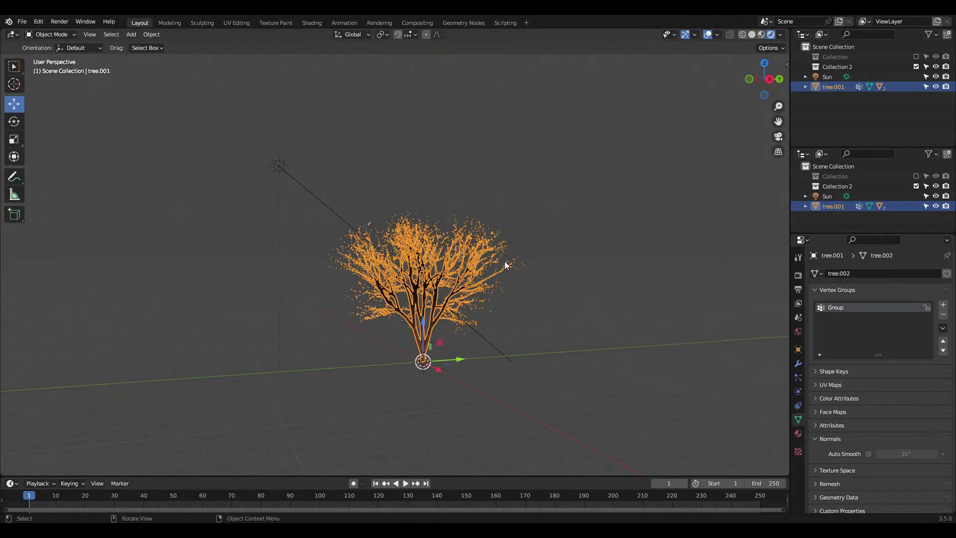
{"action": "left_click", "coordinate": [546, 302]}
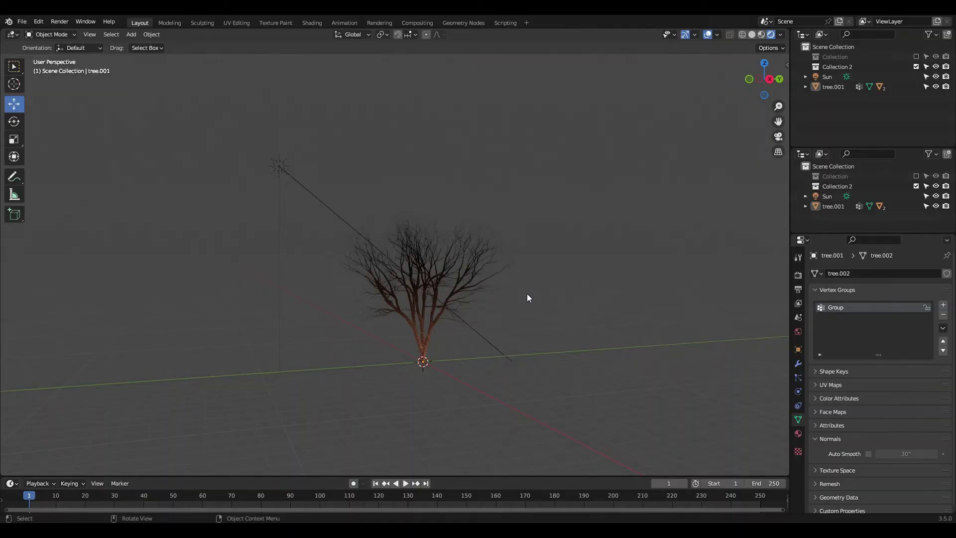
{"action": "left_click", "coordinate": [131, 35]}
{"action": "mouse_move", "coordinate": [133, 46]}
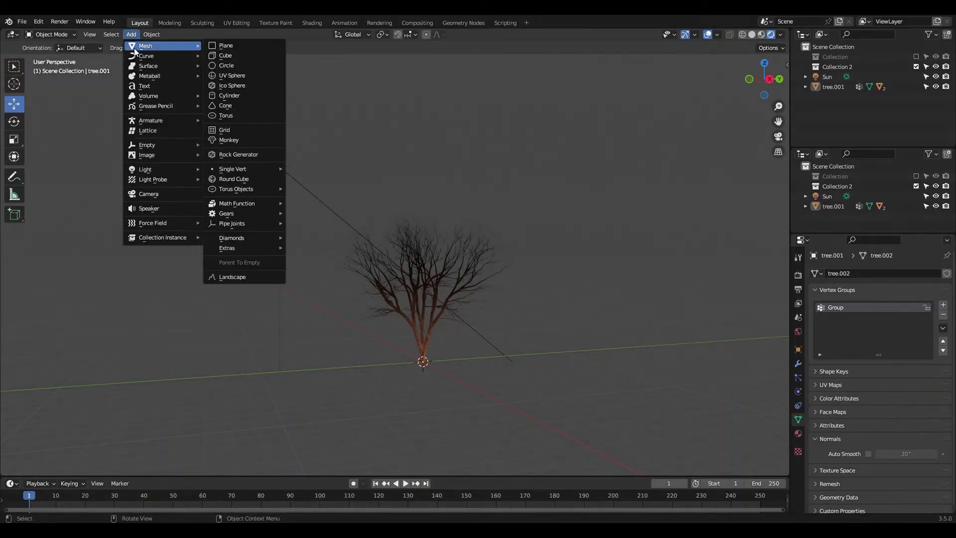
Add a plane at the tree's base and view it in the Modeling workspace
{"action": "left_click", "coordinate": [229, 48]}
{"action": "left_click", "coordinate": [169, 23]}
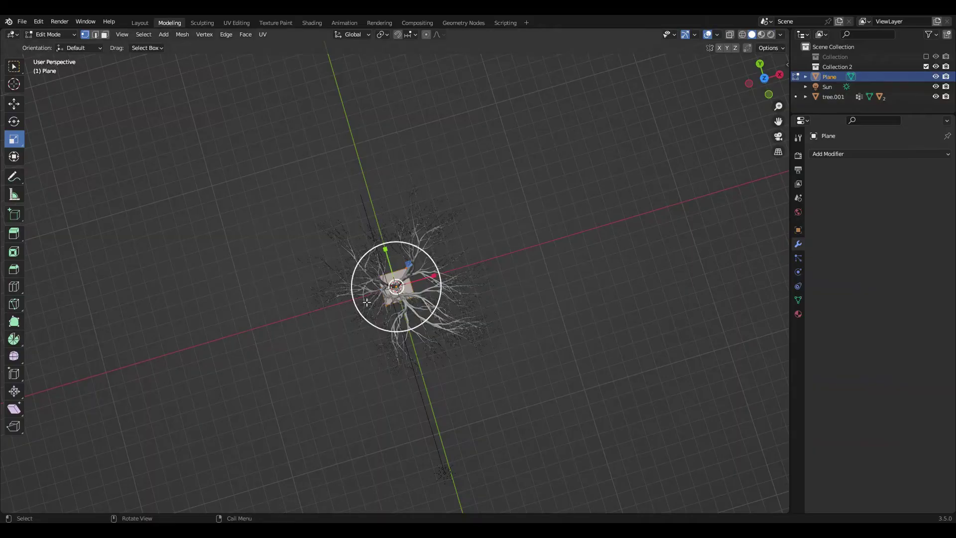
{"action": "scroll", "coordinate": [367, 301], "scroll_direction": "up", "scroll_amount": 5}
{"action": "scroll", "coordinate": [367, 301], "scroll_direction": "up", "scroll_amount": 3}
{"action": "middle_click_drag", "start_coordinate": [367, 301], "coordinate": [323, 301]}
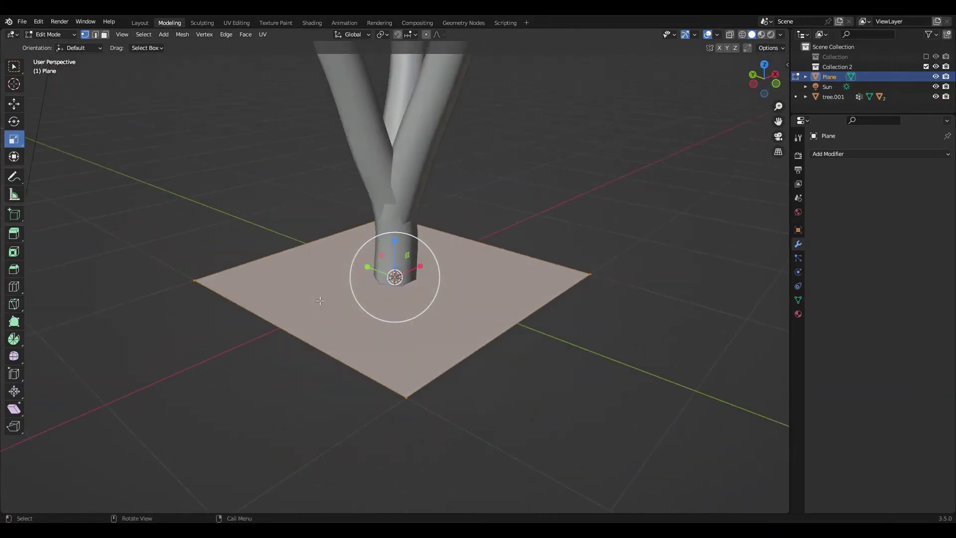
{"action": "scroll", "coordinate": [322, 301], "scroll_direction": "down", "scroll_amount": 2}
Duplicate the plane in place, rotating copies 90° about Y and 90° about X, under Rendered shading
{"action": "key", "text": "shift+d"}
{"action": "right_click", "coordinate": [323, 302]}
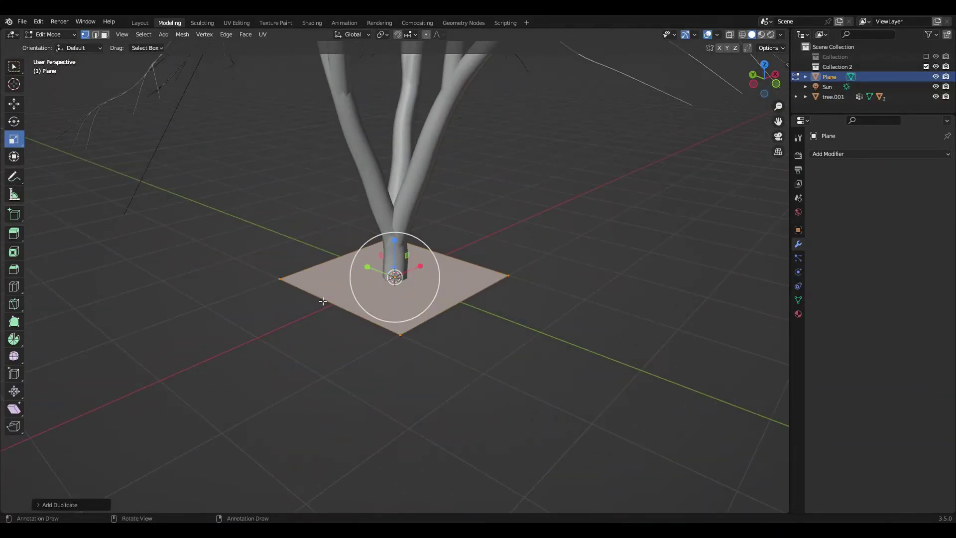
{"action": "key", "text": "ctrl+z"}
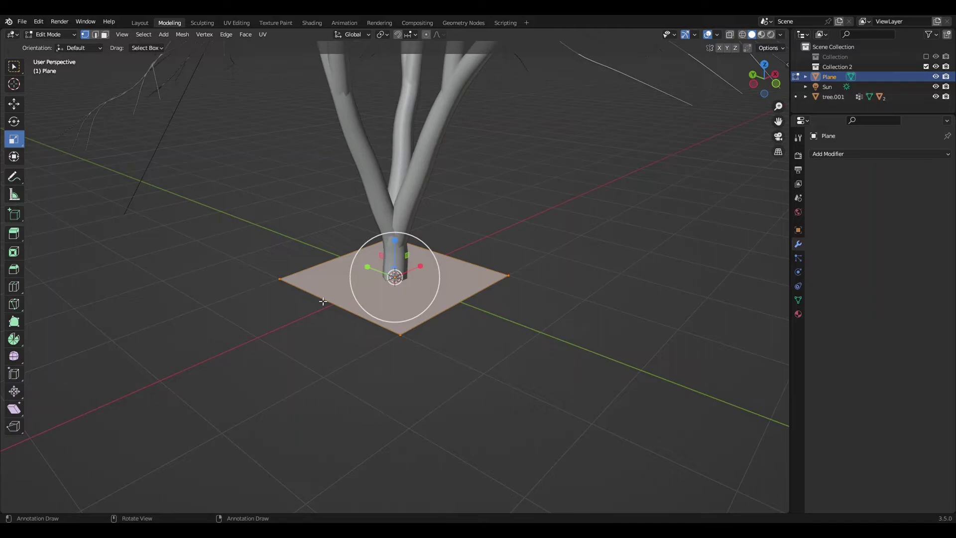
{"action": "type", "text": "ry90"}
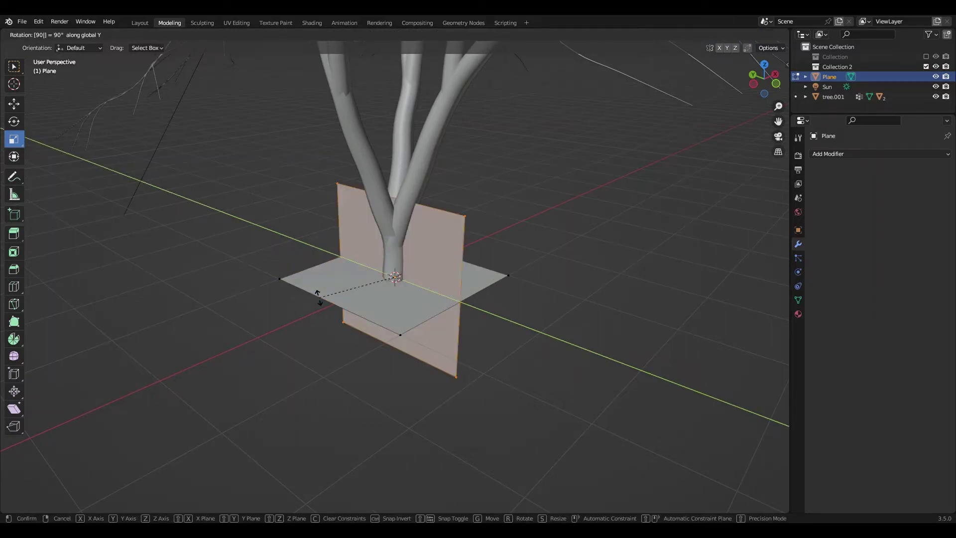
{"action": "key", "text": "Return"}
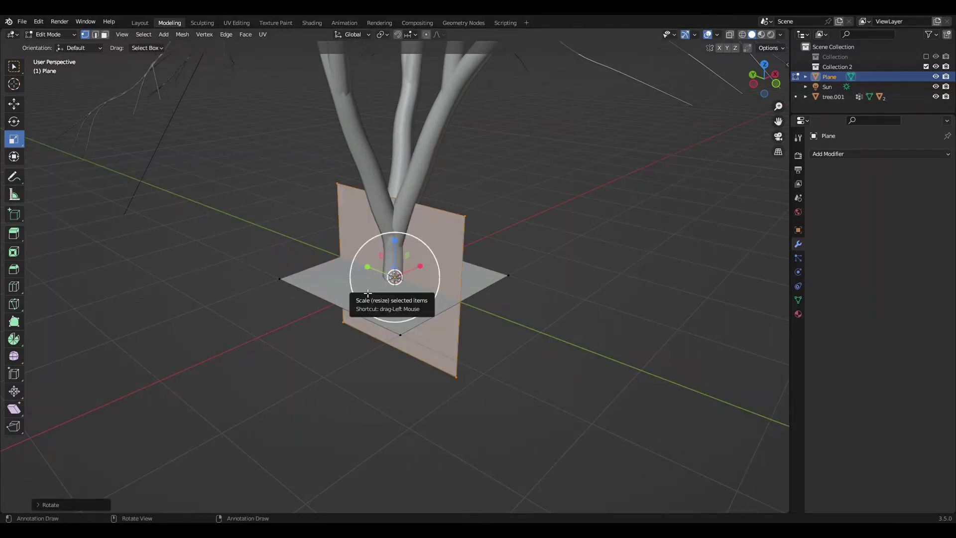
{"action": "key", "text": "g"}
{"action": "key", "text": "Escape"}
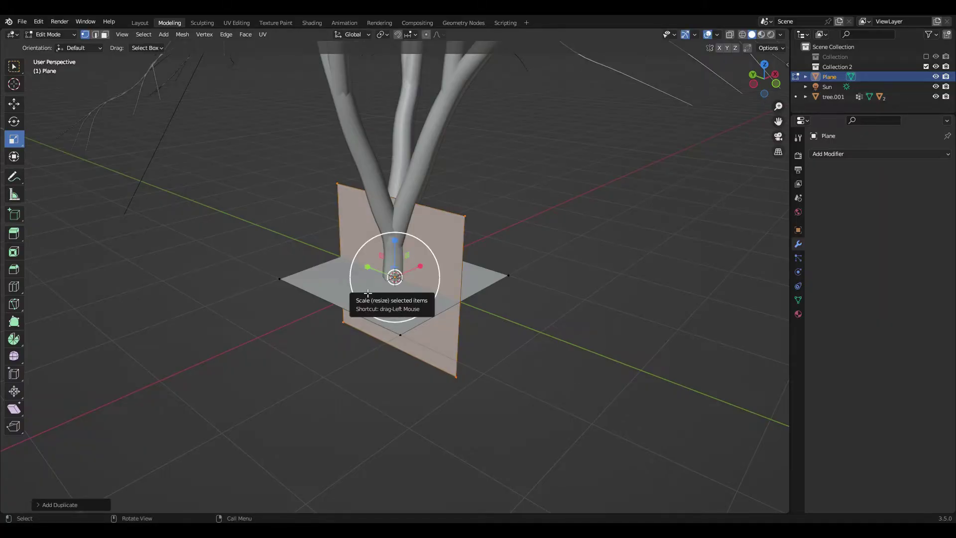
{"action": "key", "text": "z"}
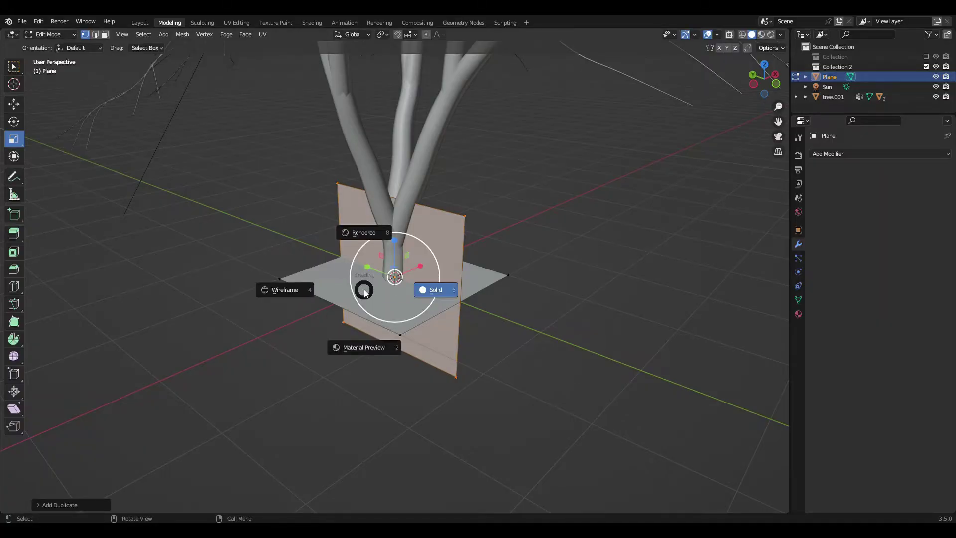
{"action": "key", "text": "8"}
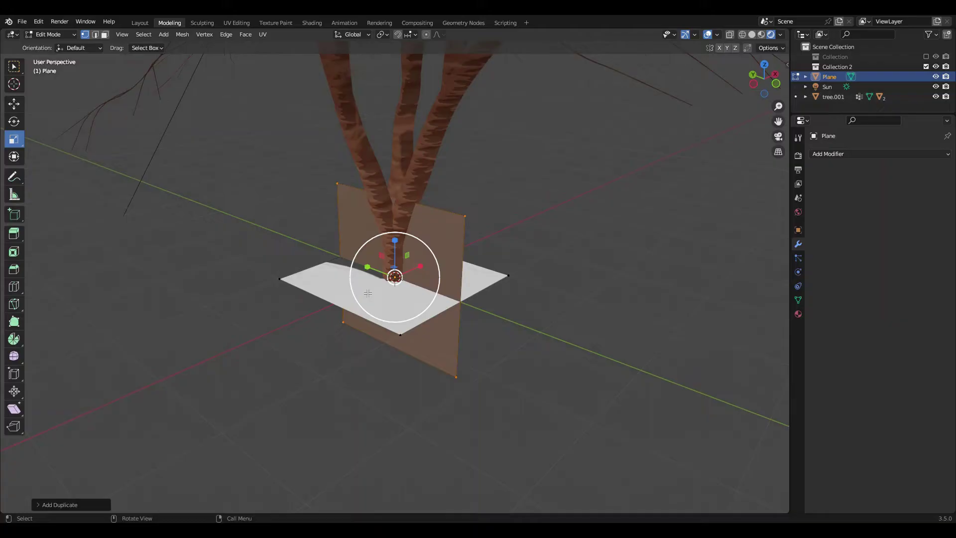
{"action": "type", "text": "rx90"}
{"action": "key", "text": "Return"}
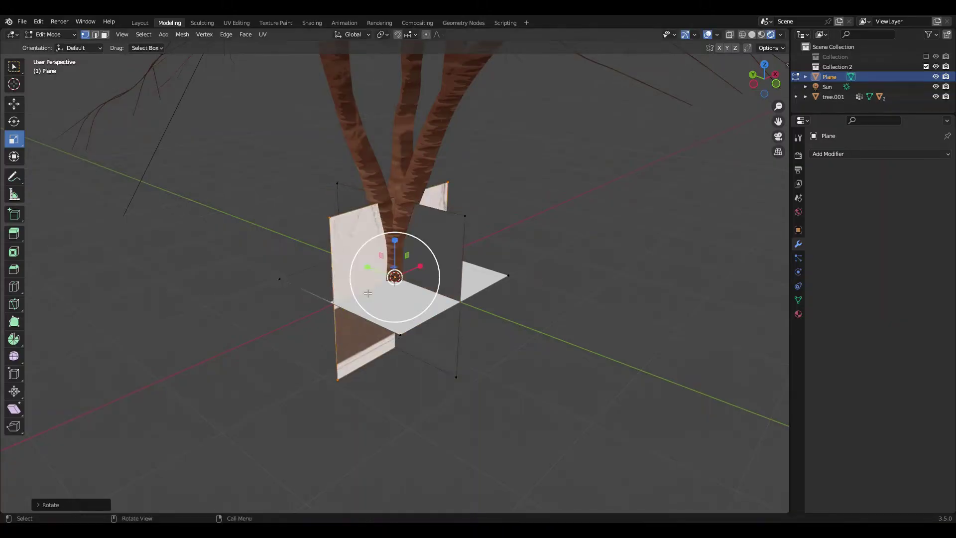
Select the linked planes, duplicate them in place and rotate the copy 45° about X
{"action": "left_click", "coordinate": [327, 269]}
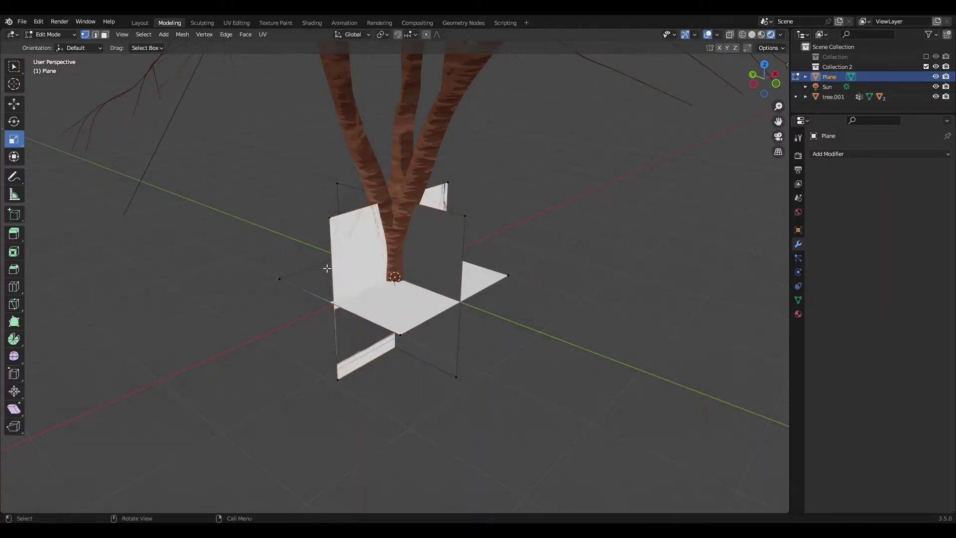
{"action": "left_click", "coordinate": [331, 230]}
{"action": "key", "text": "ctrl+l"}
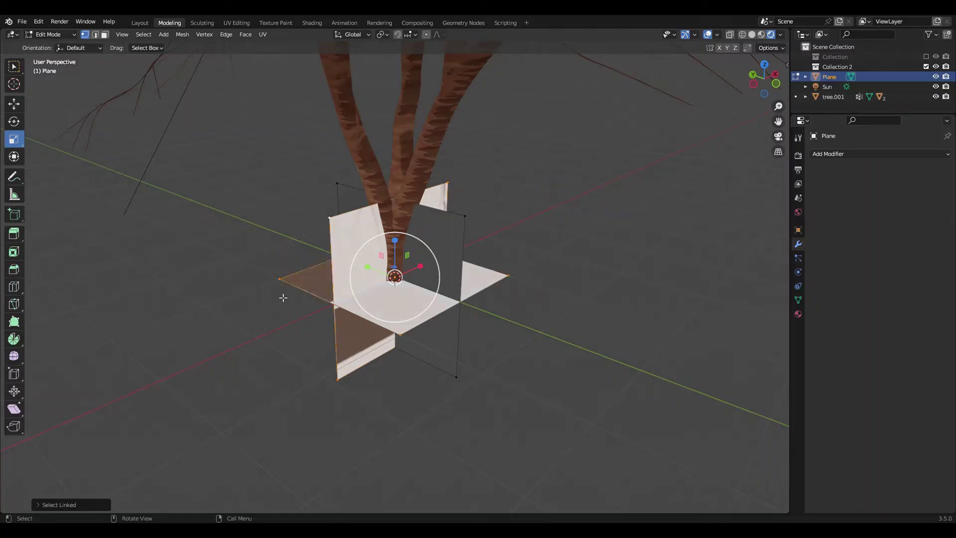
{"action": "key", "text": "shift+d"}
{"action": "right_click", "coordinate": [281, 297]}
{"action": "type", "text": "ry"}
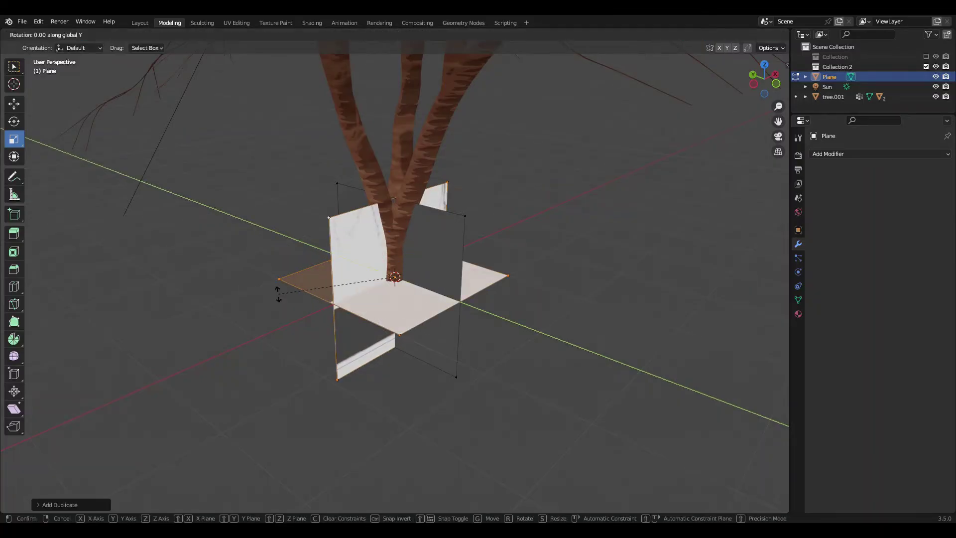
{"action": "type", "text": "45"}
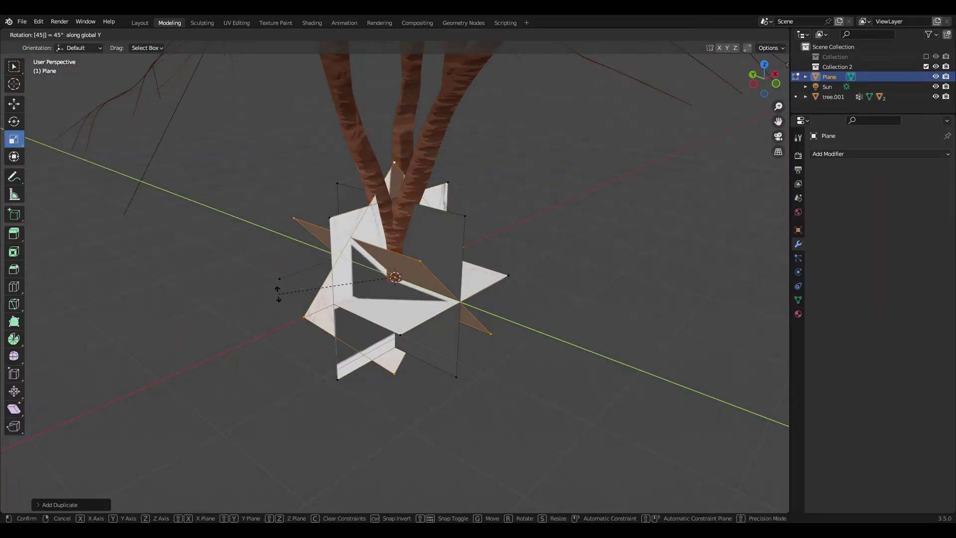
{"action": "key", "text": "BackSpace"}
{"action": "key", "text": "BackSpace"}
{"action": "type", "text": "x"}
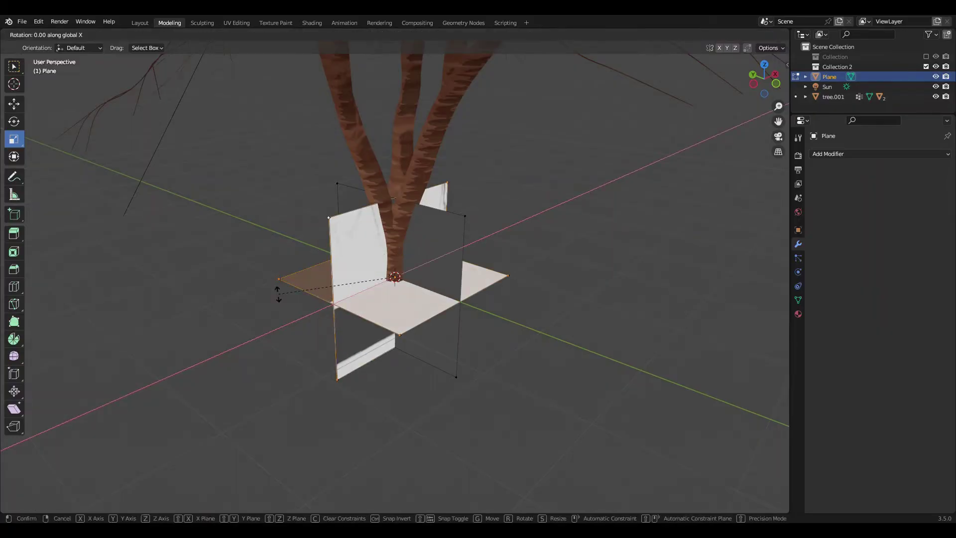
{"action": "type", "text": "45"}
{"action": "key", "text": "Return"}
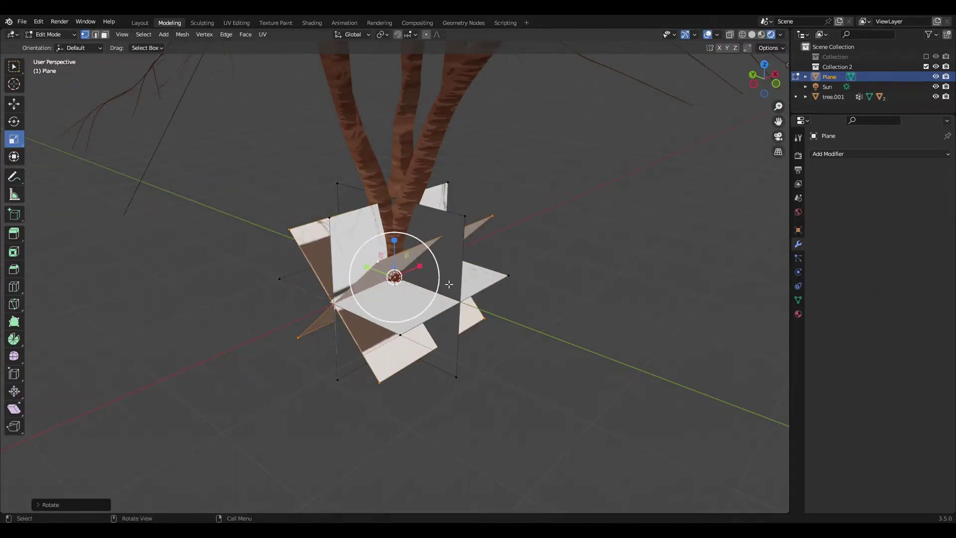
Duplicate the selected linked planes and rotate the copies 90° about Z, completing the star cluster
{"action": "left_click", "coordinate": [465, 216]}
{"action": "key", "text": "ctrl+l"}
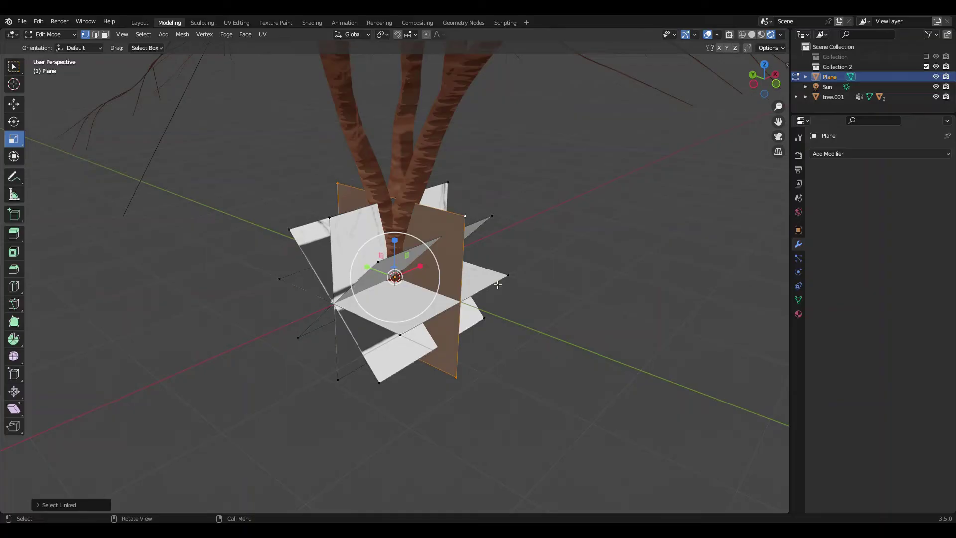
{"action": "left_click", "coordinate": [498, 285], "text": "shift"}
{"action": "key", "text": "ctrl+l"}
{"action": "key", "text": "shift+d"}
{"action": "right_click", "coordinate": [498, 286]}
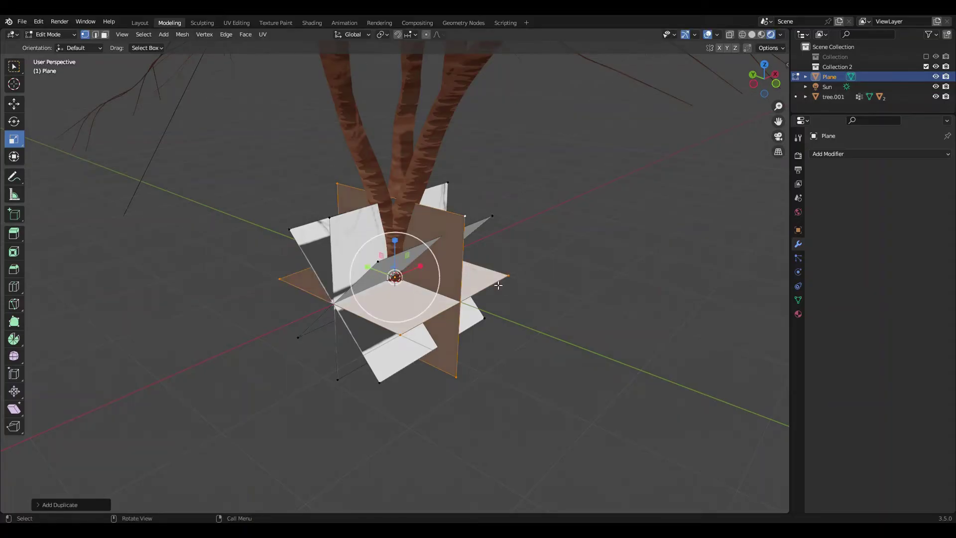
{"action": "key", "text": "r"}
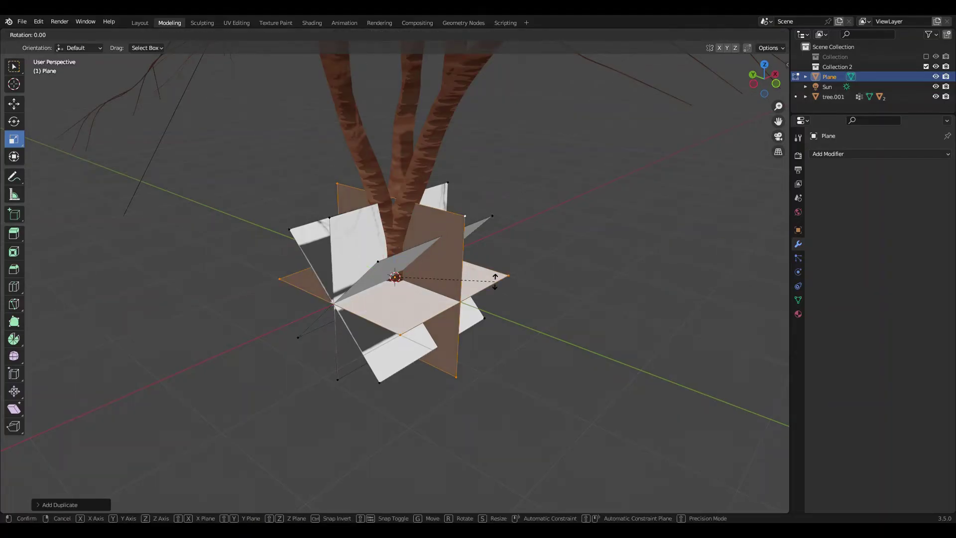
{"action": "type", "text": "z90"}
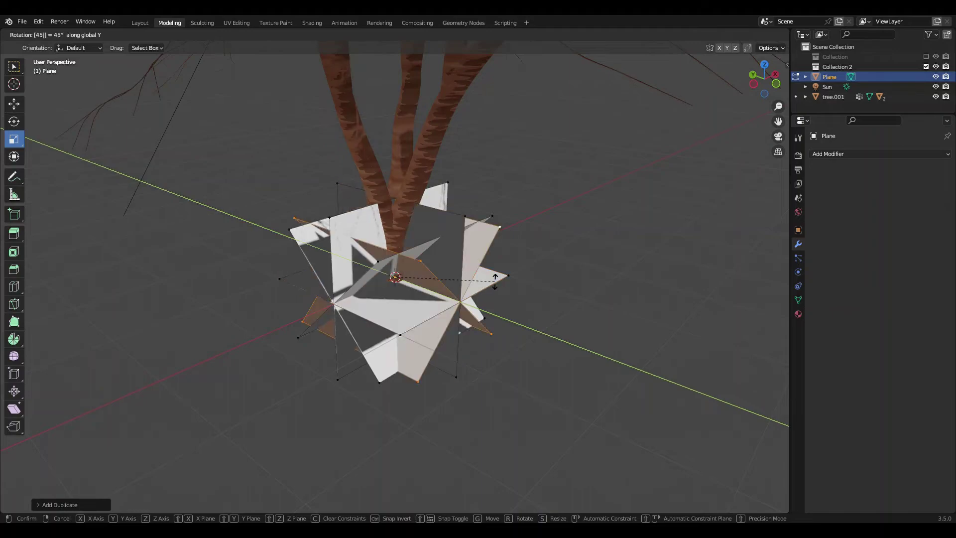
{"action": "key", "text": "Return"}
{"action": "middle_click_drag", "start_coordinate": [500, 289], "coordinate": [672, 382]}
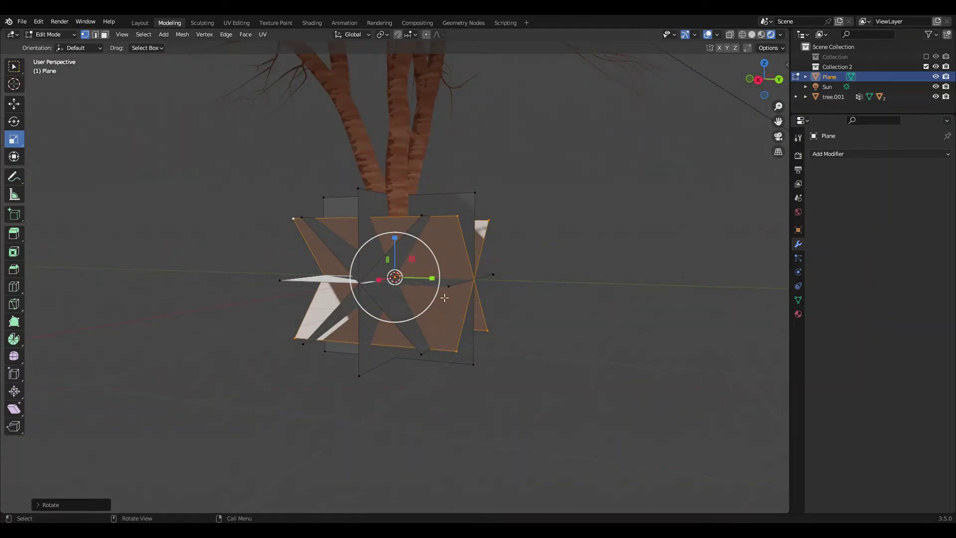
{"action": "mouse_move", "coordinate": [937, 473]}
{"action": "middle_mouse_down"}
{"action": "mouse_move", "coordinate": [896, 471]}
{"action": "mouse_move", "coordinate": [939, 470]}
{"action": "middle_mouse_up"}
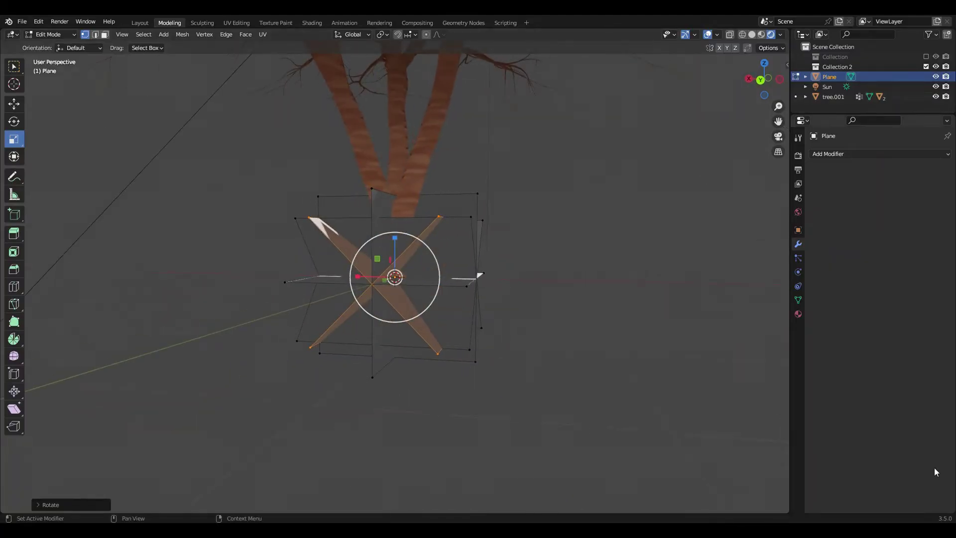
{"action": "scroll", "coordinate": [544, 288], "scroll_direction": "up", "scroll_amount": 4}
{"action": "middle_click_drag", "start_coordinate": [544, 288], "coordinate": [332, 203]}
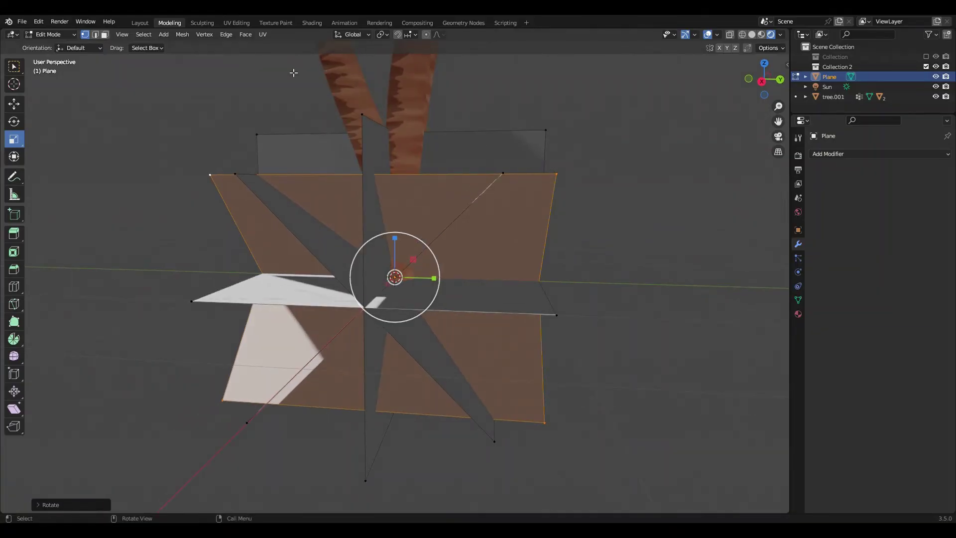
In Shading, assign the leaf sample 2 material to the plane and pan to its texture and mix nodes
{"action": "left_click", "coordinate": [319, 19]}
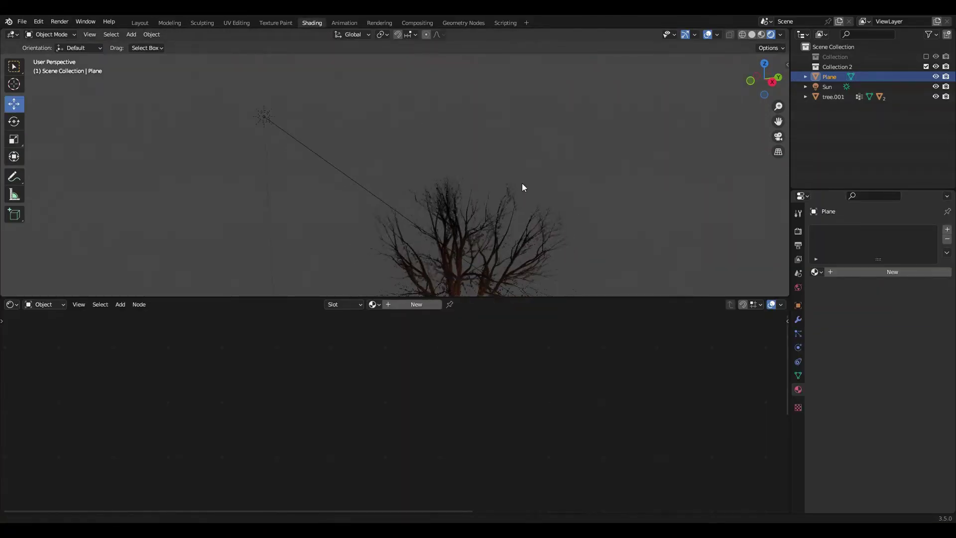
{"action": "left_click", "coordinate": [374, 304]}
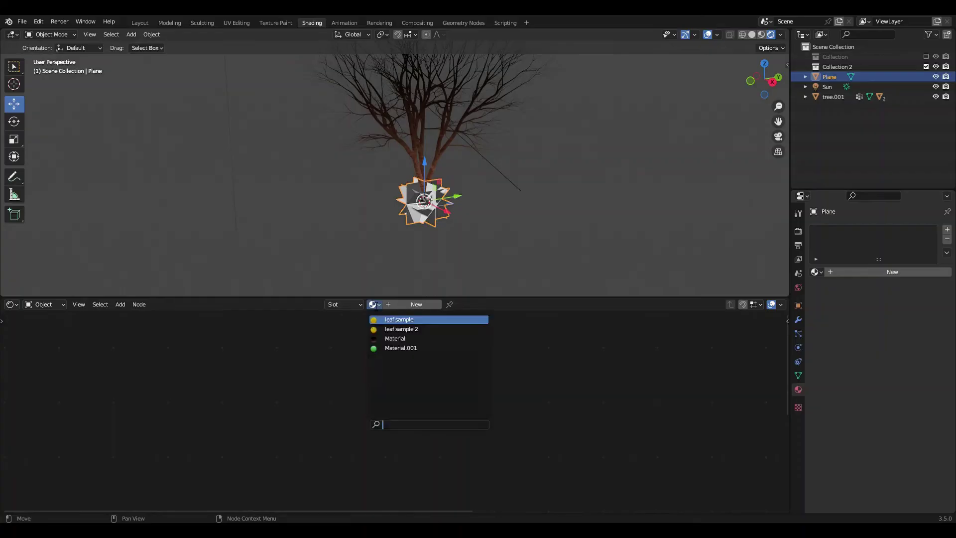
{"action": "left_click", "coordinate": [388, 330]}
{"action": "scroll", "coordinate": [463, 228], "scroll_direction": "up", "scroll_amount": 4}
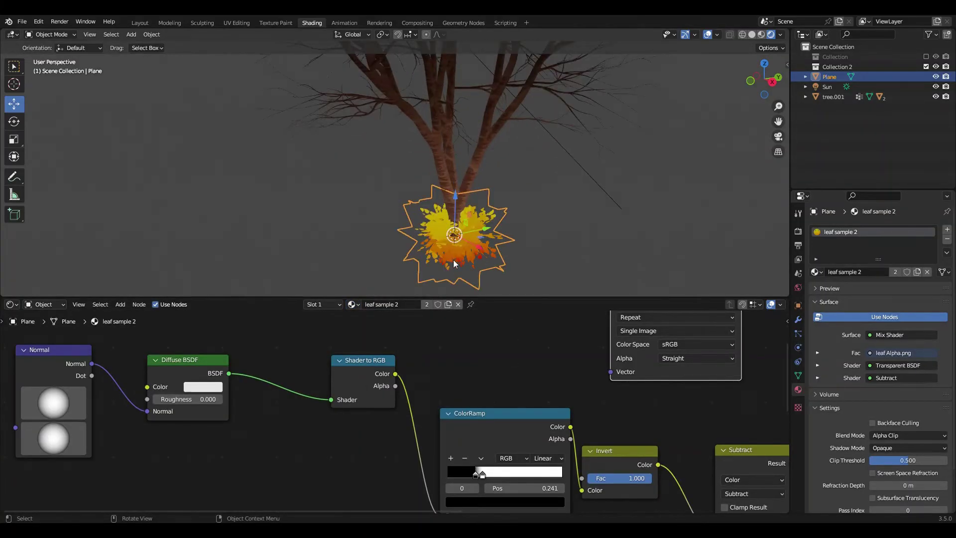
{"action": "scroll", "coordinate": [463, 228], "scroll_direction": "up", "scroll_amount": 4}
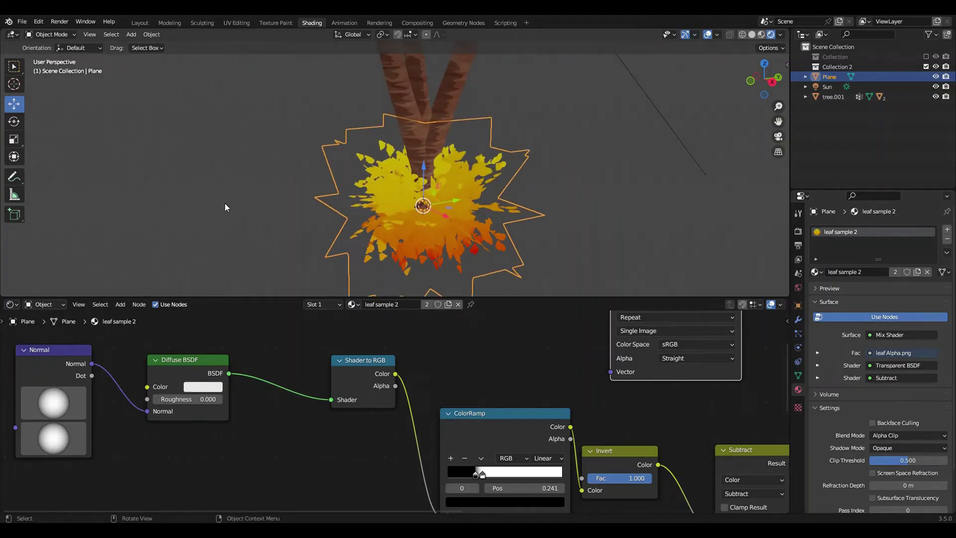
{"action": "scroll", "coordinate": [522, 374], "scroll_direction": "down", "scroll_amount": 4}
{"action": "middle_click_drag", "start_coordinate": [546, 372], "coordinate": [360, 417]}
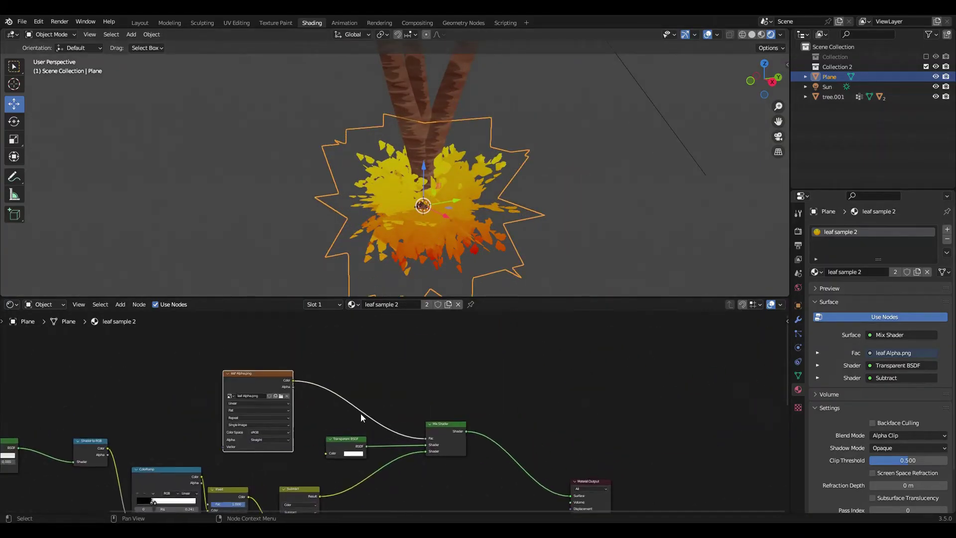
{"action": "scroll", "coordinate": [360, 417], "scroll_direction": "up", "scroll_amount": 3}
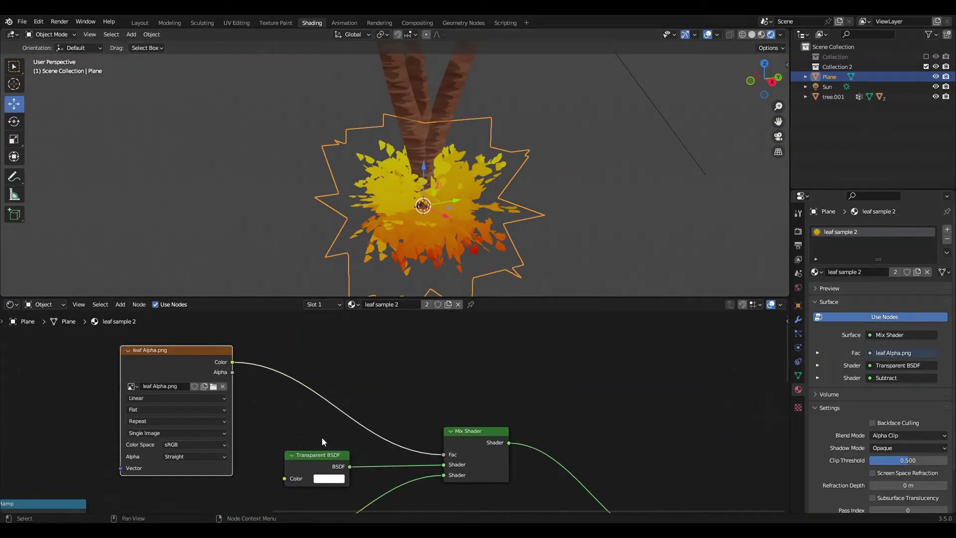
Assign the green Material.001 to the plane and duplicate it as Material.002
{"action": "left_click", "coordinate": [352, 304]}
{"action": "left_click", "coordinate": [383, 348]}
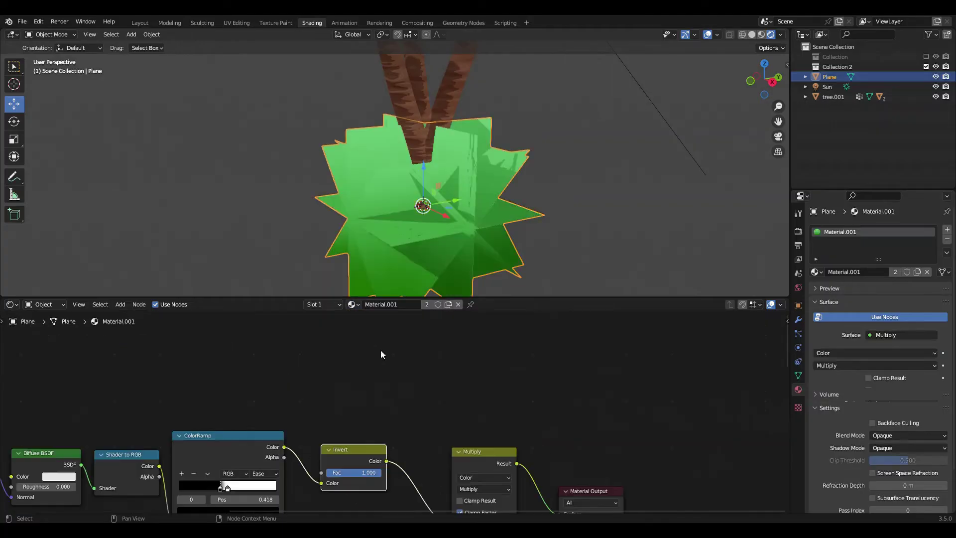
{"action": "left_click", "coordinate": [448, 304]}
{"action": "scroll", "coordinate": [513, 371], "scroll_direction": "down", "scroll_amount": 2}
Move the Material Output right and insert a Mix Shader on the output link
{"action": "key", "text": "g"}
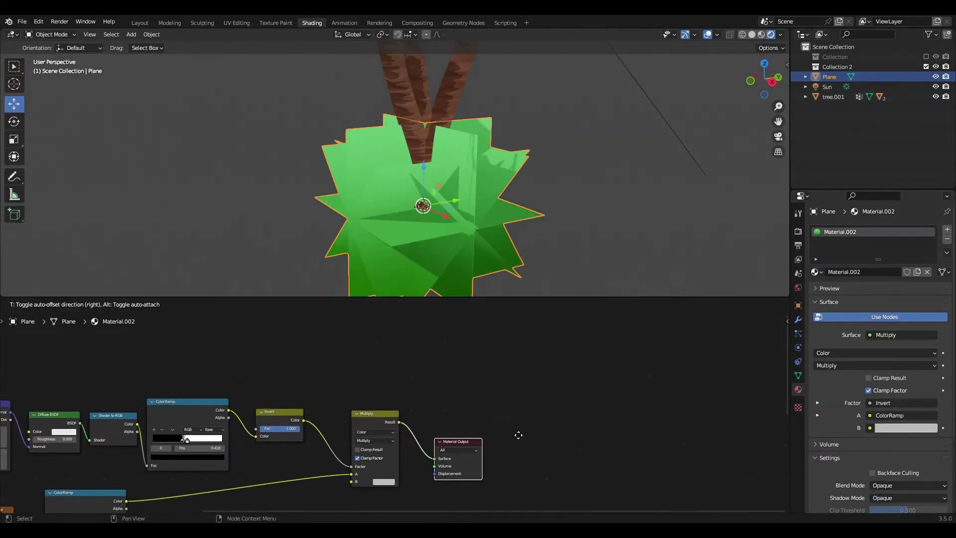
{"action": "left_click", "coordinate": [746, 395]}
{"action": "key", "text": "shift+a"}
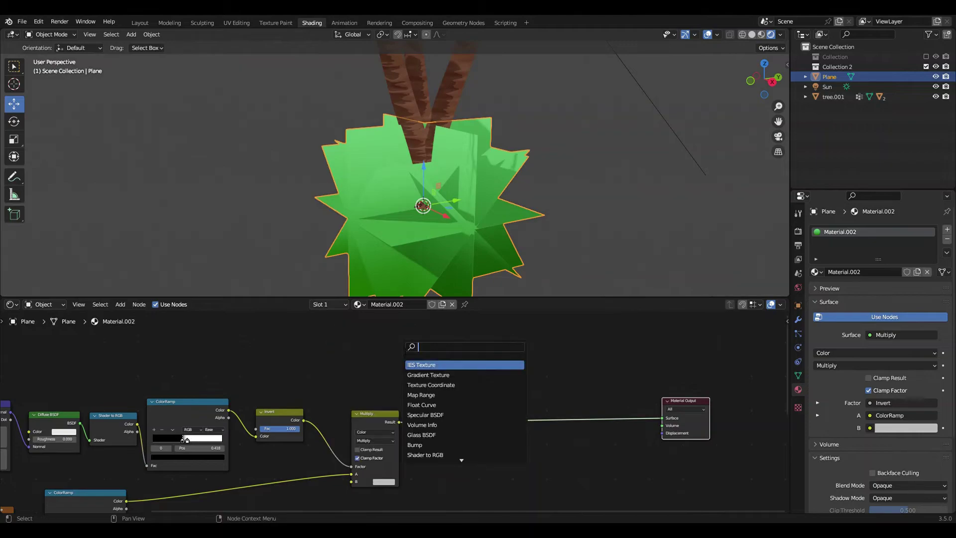
{"action": "type", "text": "m"}
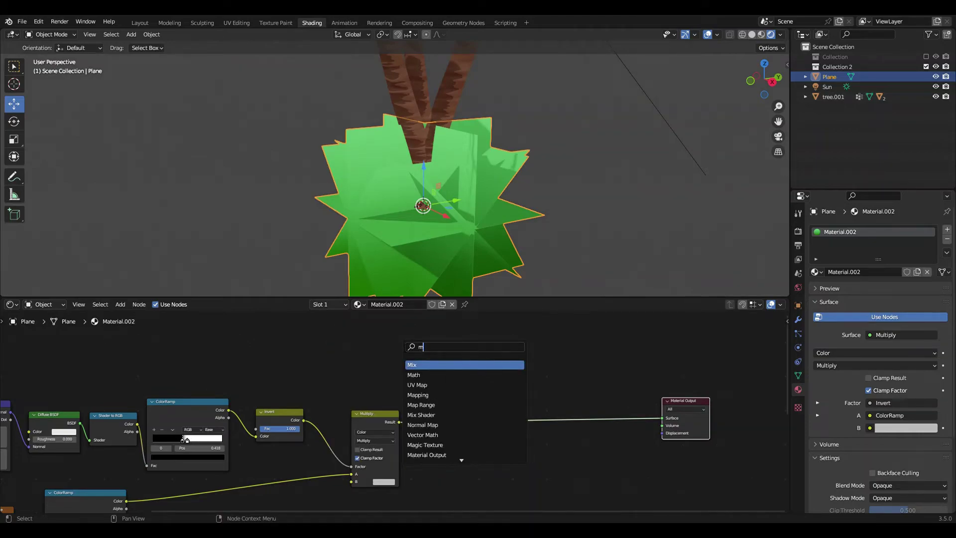
{"action": "type", "text": "ix shader"}
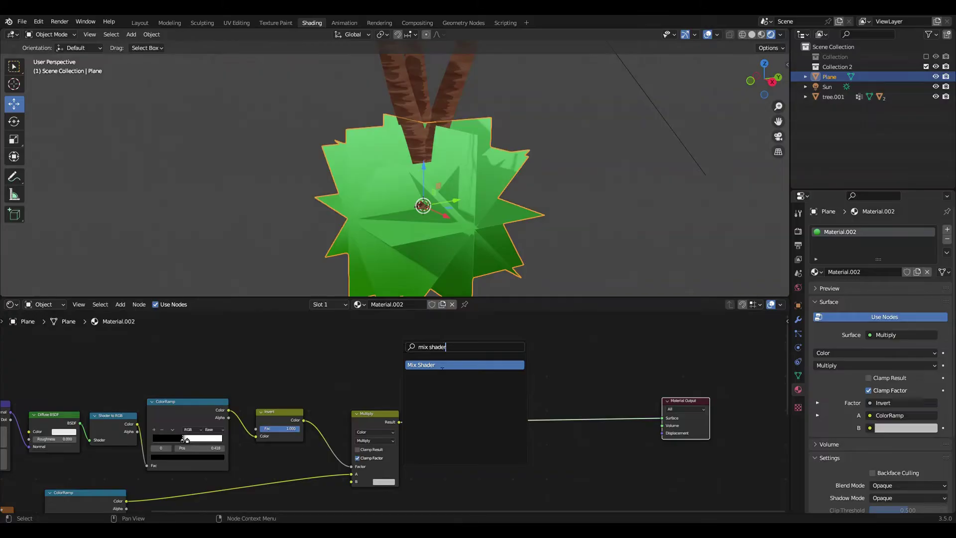
{"action": "left_click", "coordinate": [442, 368]}
{"action": "left_click", "coordinate": [514, 363]}
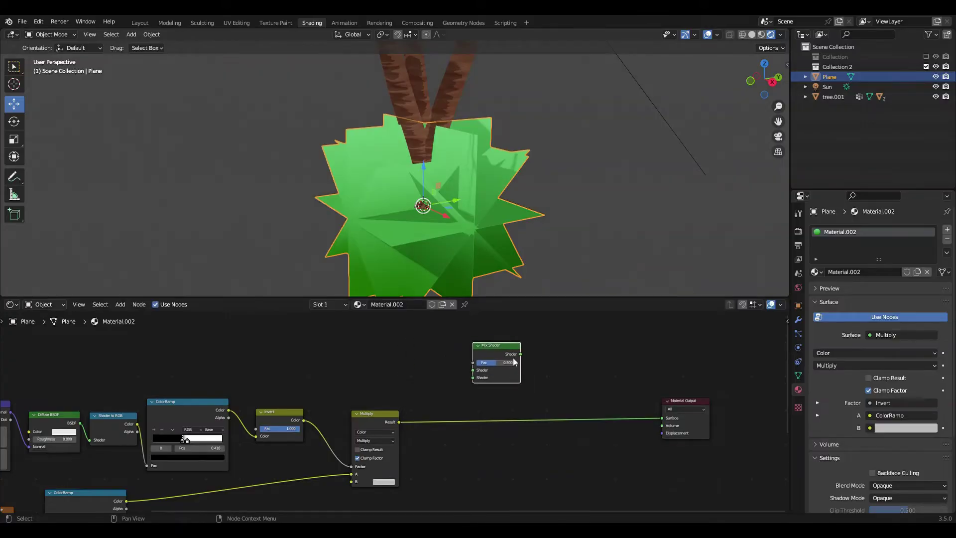
Add a Transparent BSDF node to the left of the Mix Shader
{"action": "key", "text": "shift+a"}
{"action": "type", "text": "r"}
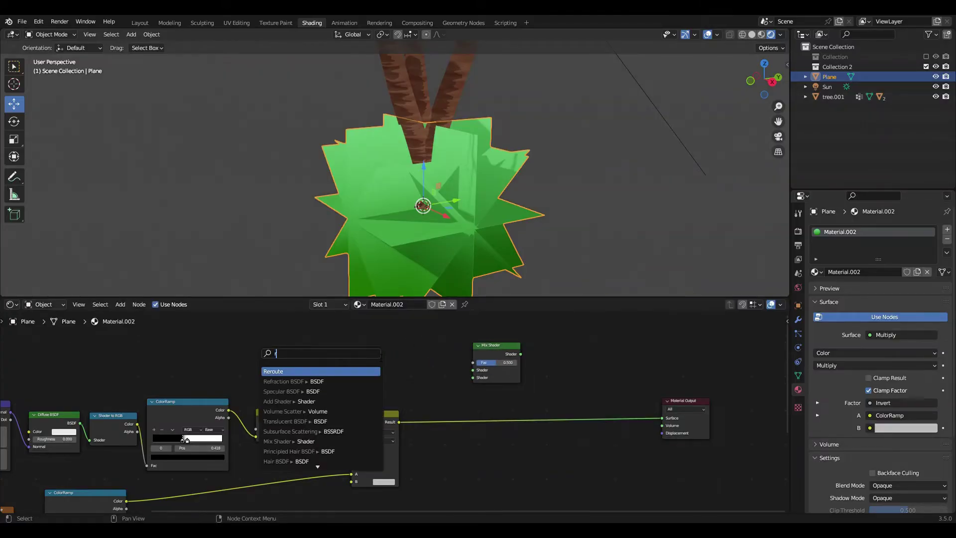
{"action": "key", "text": "BackSpace"}
{"action": "type", "text": "tra"}
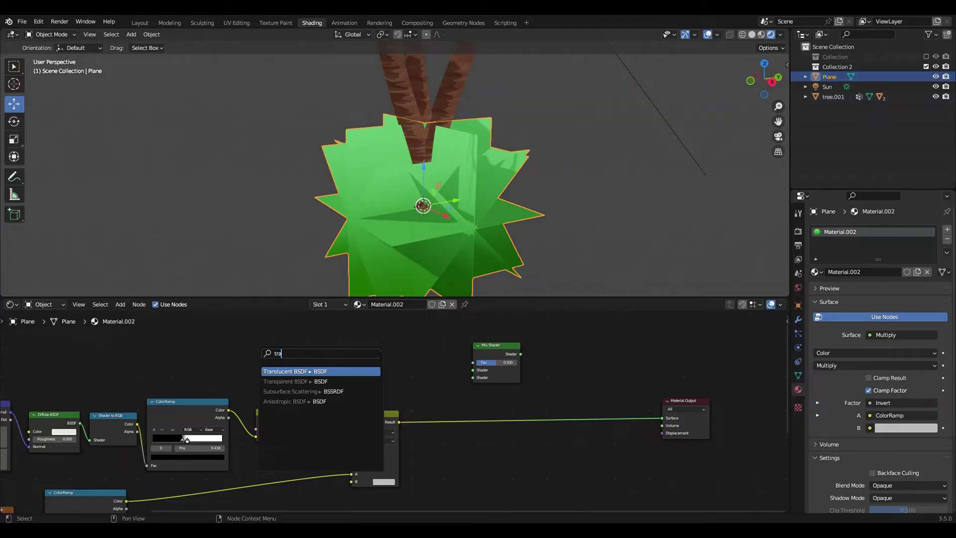
{"action": "key", "text": "Down"}
{"action": "key", "text": "Return"}
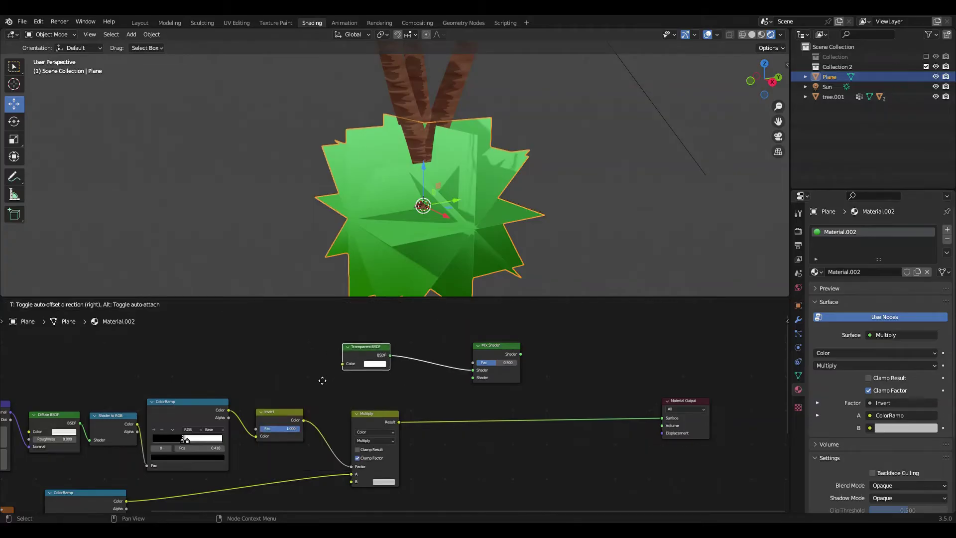
{"action": "left_click", "coordinate": [326, 379]}
Link the Multiply result into the Mix Shader and add leaf Alpha.png as an image node
{"action": "left_click_drag", "start_coordinate": [473, 378], "coordinate": [399, 421]}
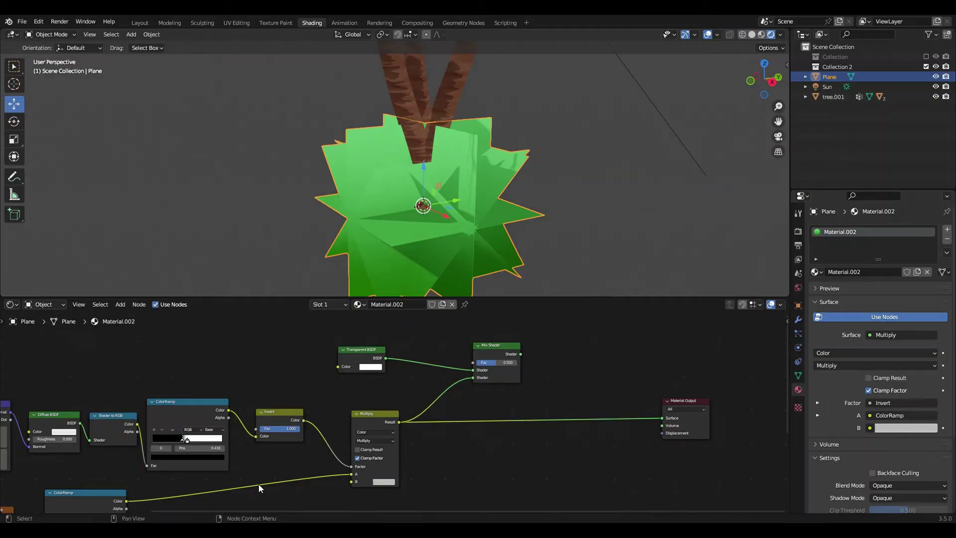
{"action": "left_click_drag", "start_coordinate": [837, 163], "coordinate": [127, 349]}
{"action": "left_click_drag", "start_coordinate": [4, 304], "coordinate": [393, 374]}
Preview leaf Alpha.png in an Image Editor in the left area
{"action": "left_click", "coordinate": [10, 305]}
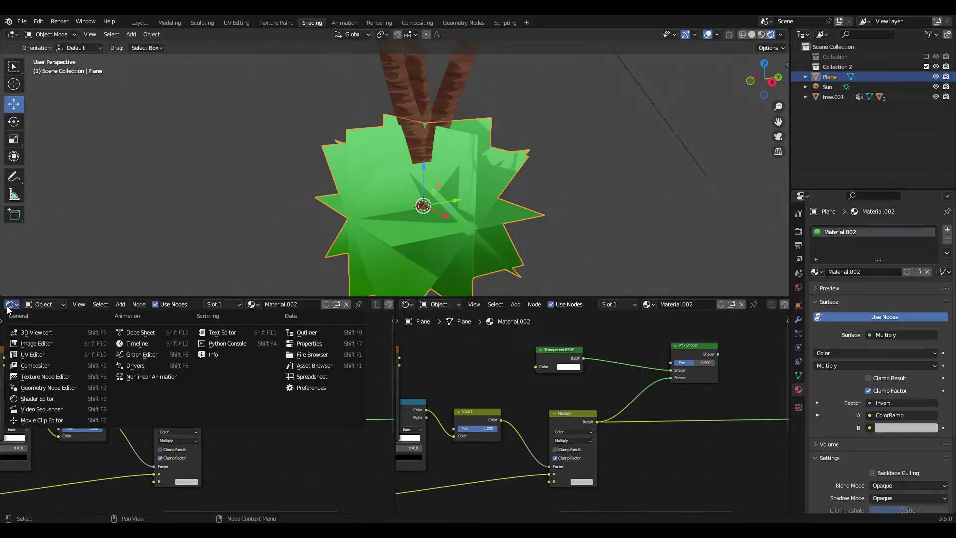
{"action": "left_click", "coordinate": [30, 350]}
{"action": "left_click", "coordinate": [154, 304]}
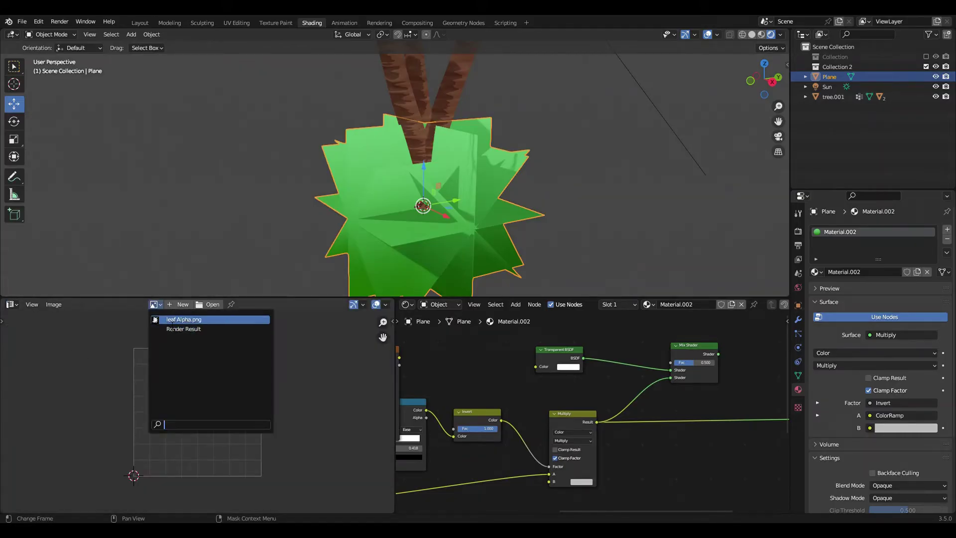
{"action": "left_click", "coordinate": [164, 318]}
{"action": "scroll", "coordinate": [175, 379], "scroll_direction": "down", "scroll_amount": 6}
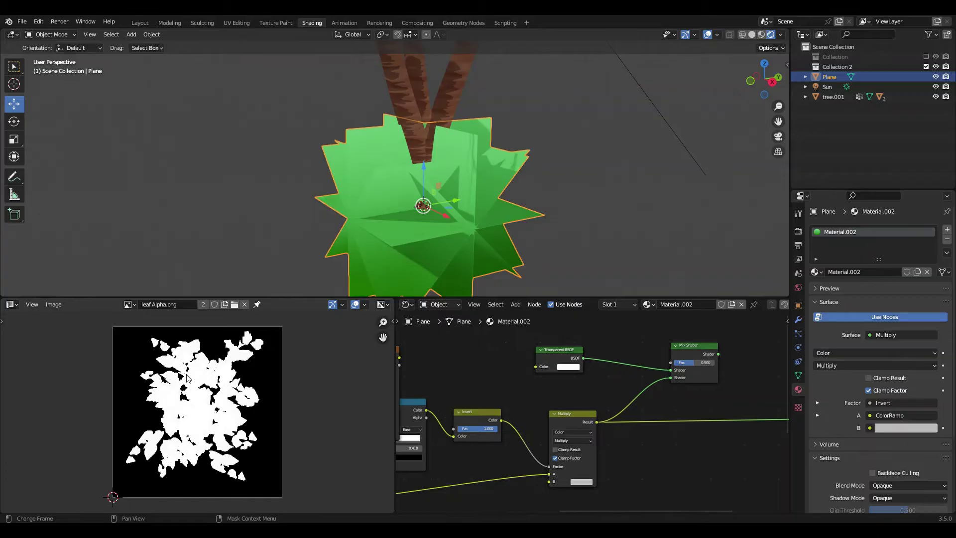
Join the image area back into the node editor and place the leaf Alpha.png node by the Mix Shader
{"action": "left_click", "coordinate": [11, 304]}
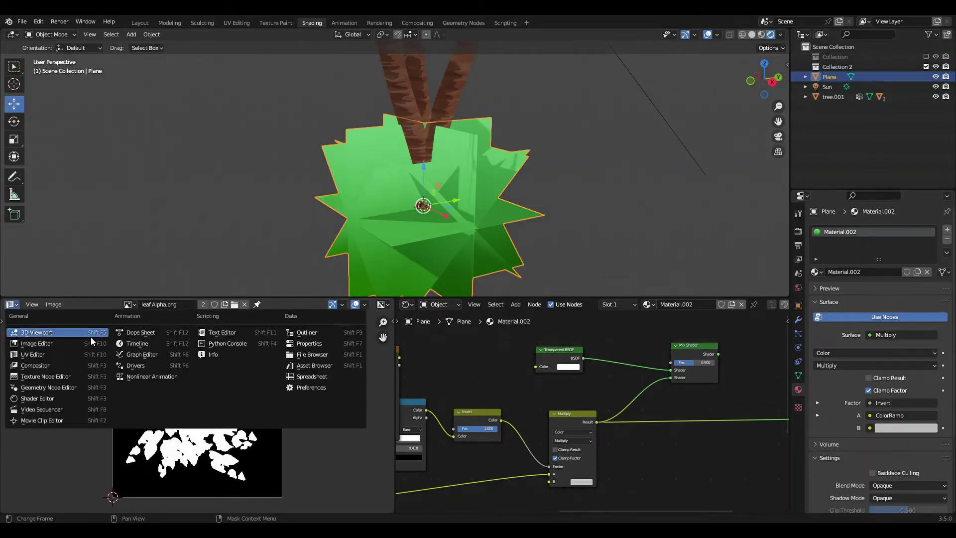
{"action": "left_click", "coordinate": [31, 343]}
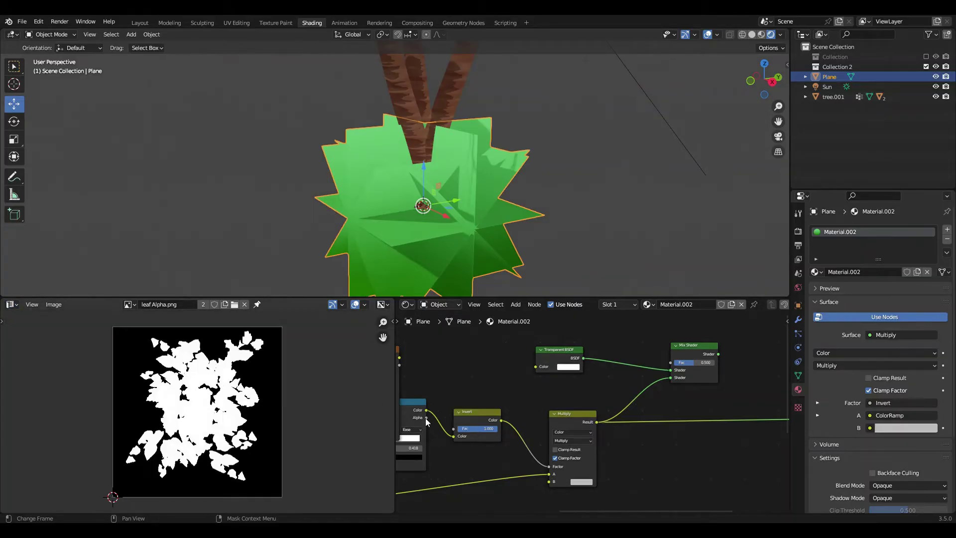
{"action": "right_click", "coordinate": [402, 391]}
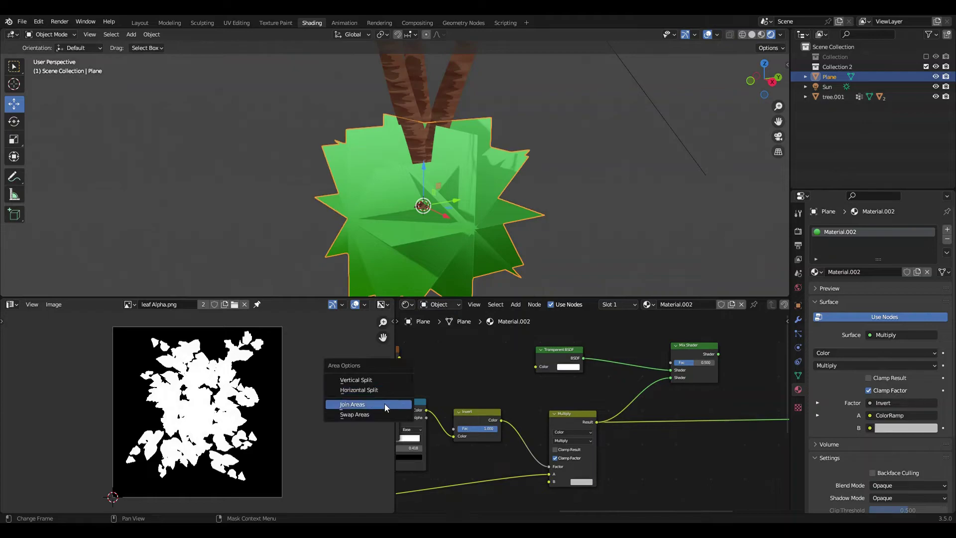
{"action": "left_click", "coordinate": [385, 403]}
{"action": "left_click", "coordinate": [167, 366]}
{"action": "mouse_move", "coordinate": [167, 367]}
{"action": "left_mouse_down"}
{"action": "mouse_move", "coordinate": [239, 344]}
{"action": "mouse_move", "coordinate": [265, 321]}
{"action": "mouse_move", "coordinate": [270, 335]}
{"action": "mouse_move", "coordinate": [384, 372]}
{"action": "mouse_move", "coordinate": [474, 433]}
{"action": "mouse_move", "coordinate": [584, 449]}
{"action": "mouse_move", "coordinate": [661, 489]}
{"action": "left_mouse_up"}
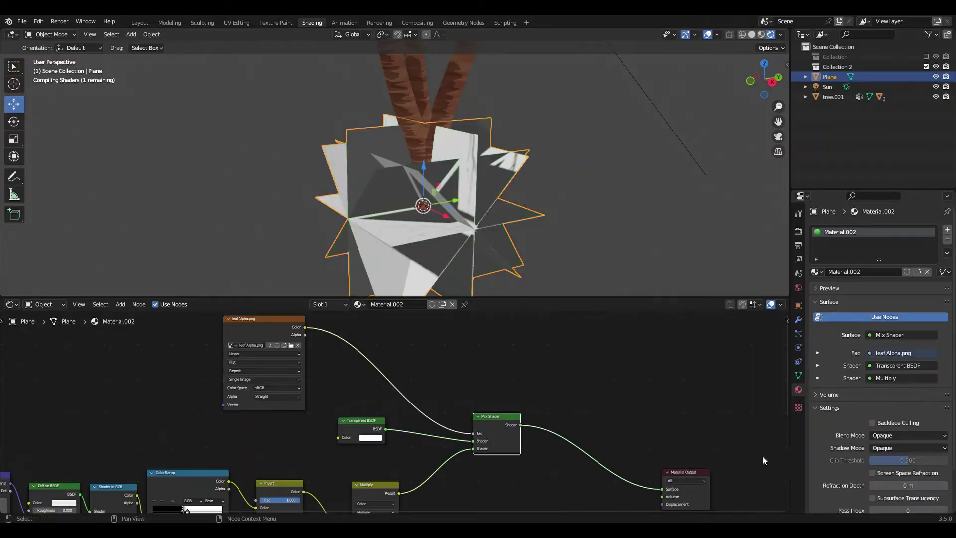
Try Alpha Blend, then set Material.002 to Alpha Clip at 0.500 threshold and return to Layout
{"action": "left_click", "coordinate": [879, 436]}
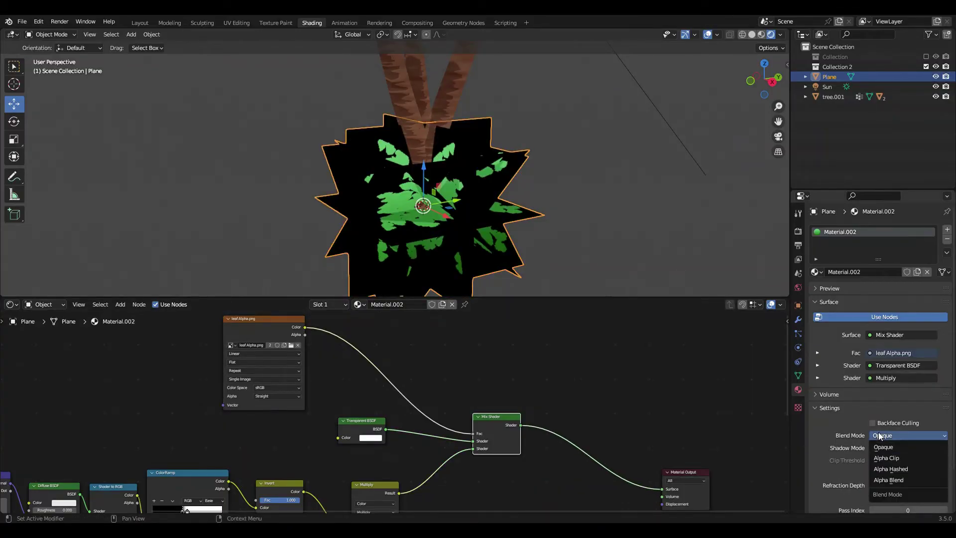
{"action": "left_click", "coordinate": [887, 481]}
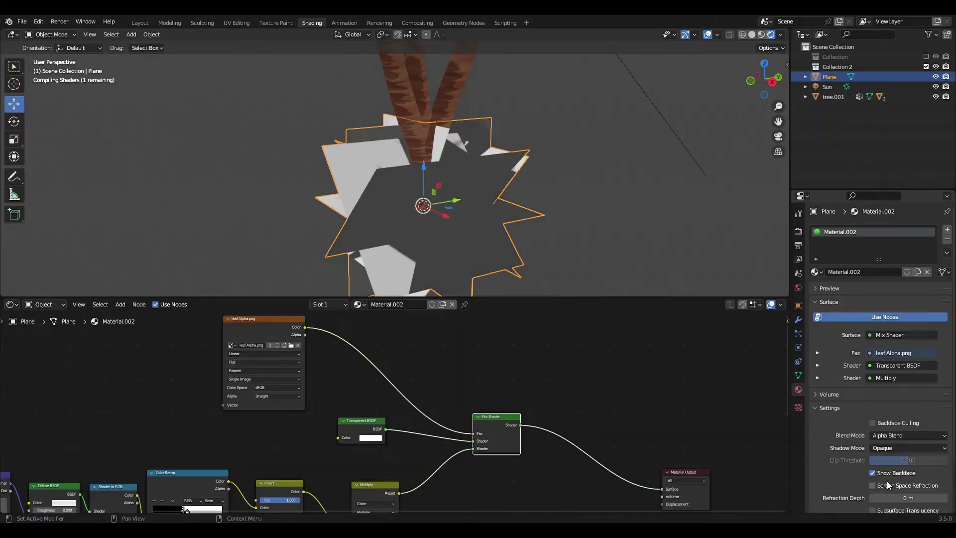
{"action": "middle_click_drag", "start_coordinate": [443, 240], "coordinate": [777, 339]}
{"action": "left_click", "coordinate": [915, 434]}
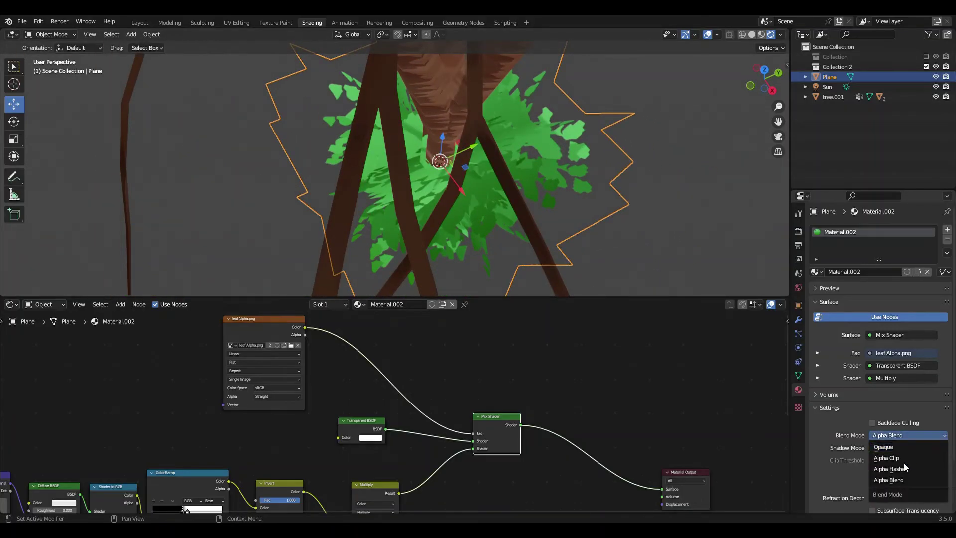
{"action": "left_click", "coordinate": [904, 459]}
{"action": "middle_click_drag", "start_coordinate": [281, 218], "coordinate": [214, 178]}
{"action": "scroll", "coordinate": [213, 179], "scroll_direction": "down", "scroll_amount": 3}
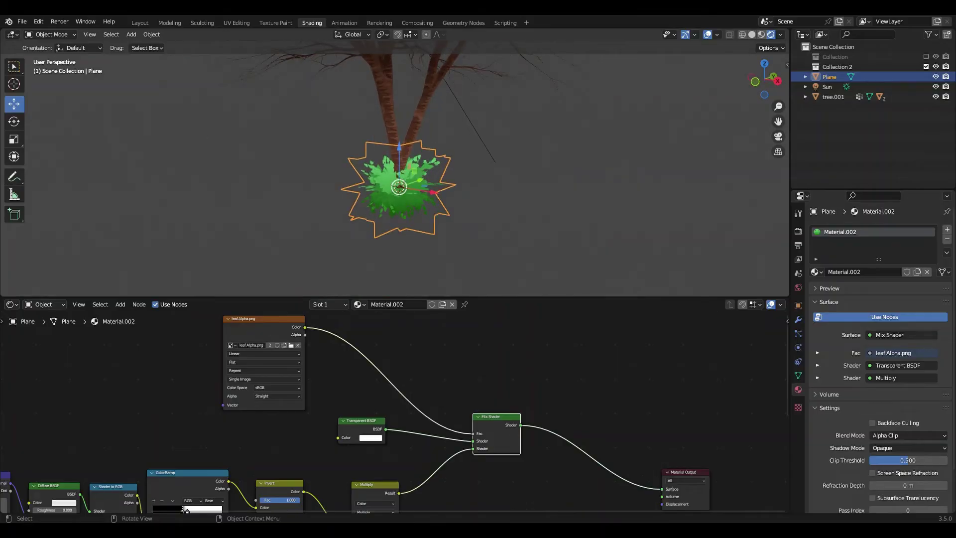
{"action": "left_click", "coordinate": [140, 23]}
Give tree.001 a new hair particle system with 500 particles
{"action": "left_click", "coordinate": [426, 284]}
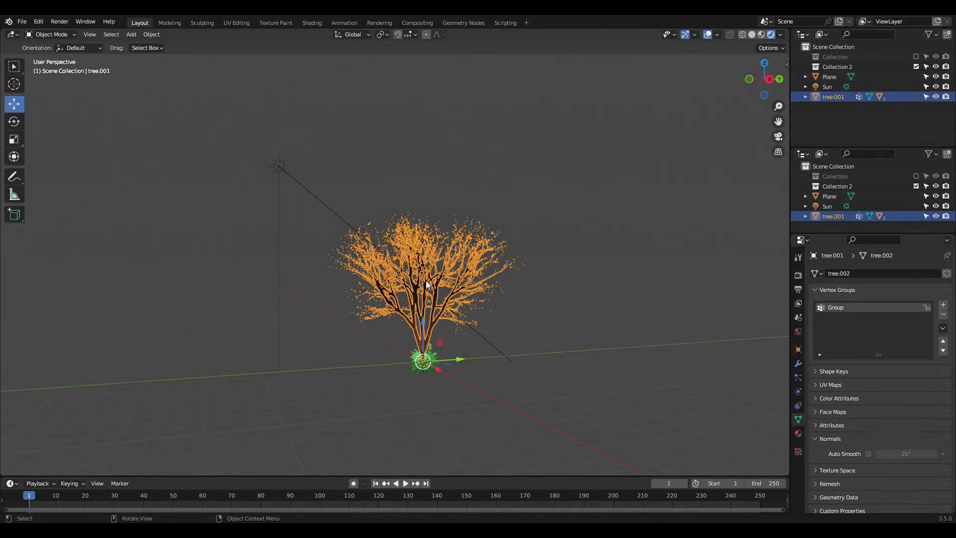
{"action": "left_click", "coordinate": [798, 378]}
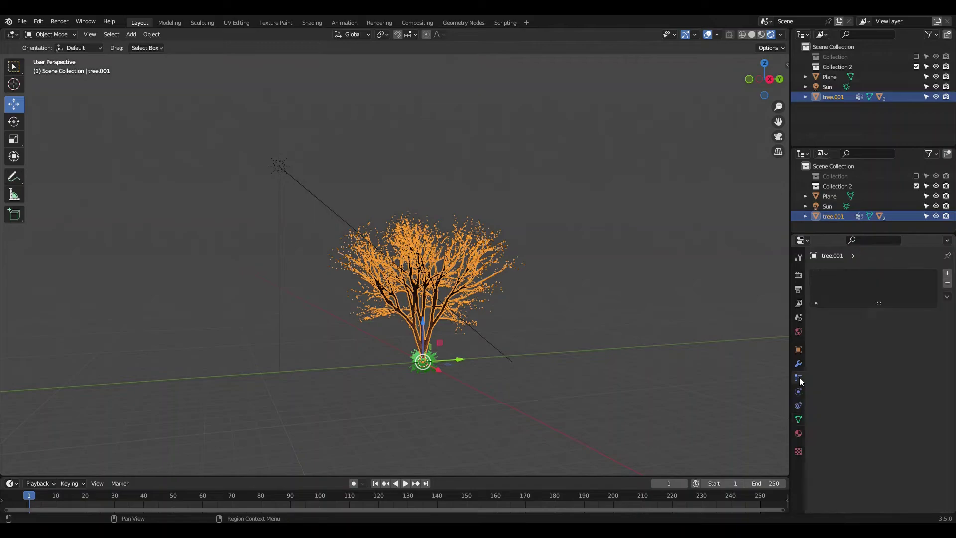
{"action": "scroll", "coordinate": [584, 357], "scroll_direction": "up", "scroll_amount": 5}
{"action": "middle_click_drag", "start_coordinate": [553, 369], "coordinate": [529, 369]}
{"action": "scroll", "coordinate": [530, 369], "scroll_direction": "down", "scroll_amount": 5}
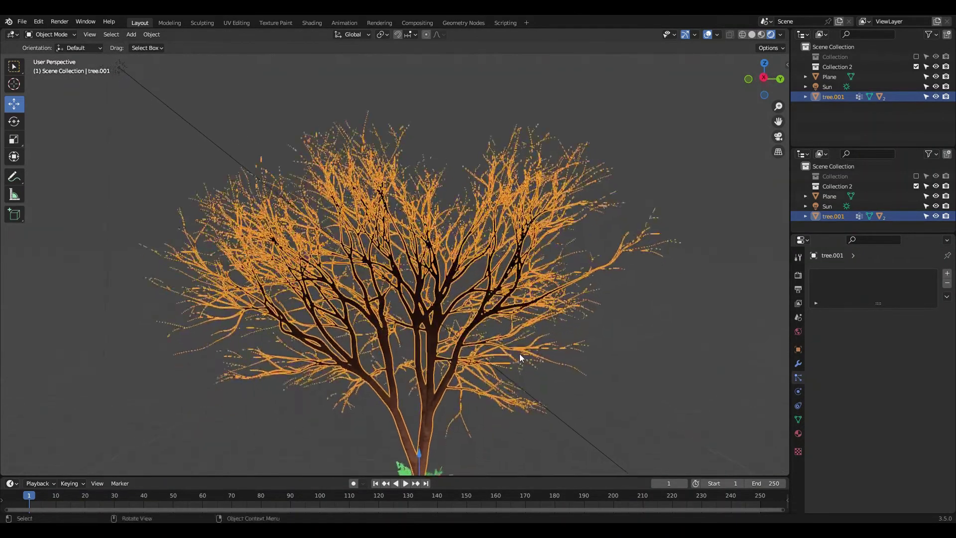
{"action": "left_click", "coordinate": [949, 274]}
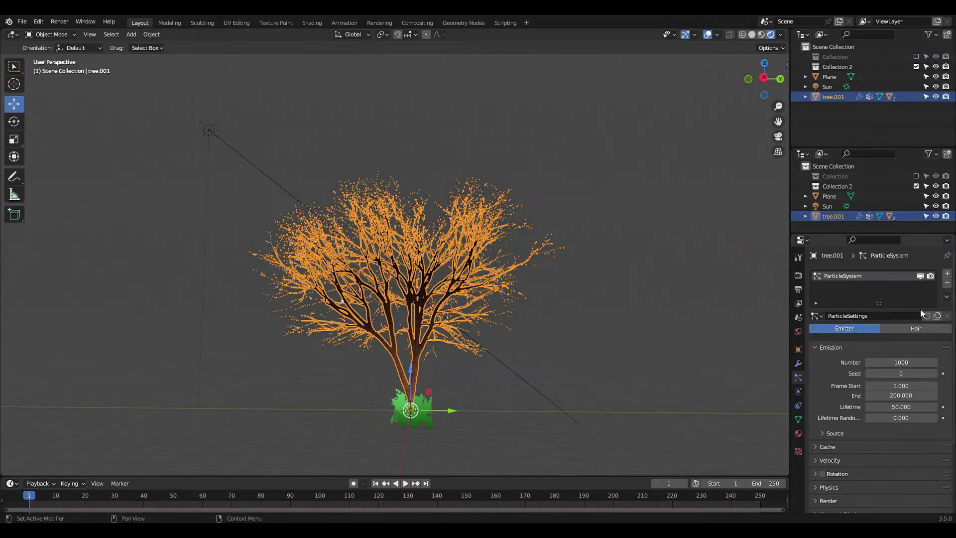
{"action": "left_click", "coordinate": [919, 327]}
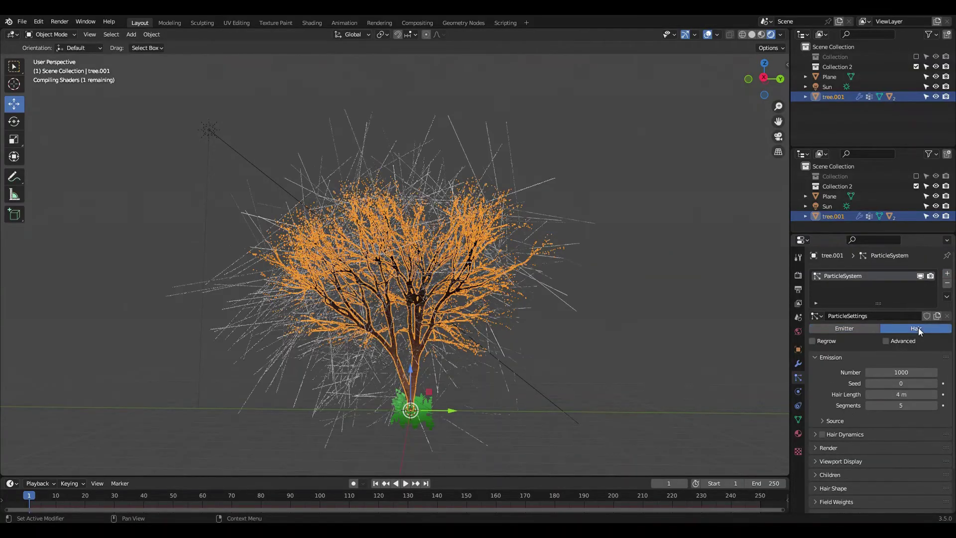
{"action": "left_click", "coordinate": [902, 373]}
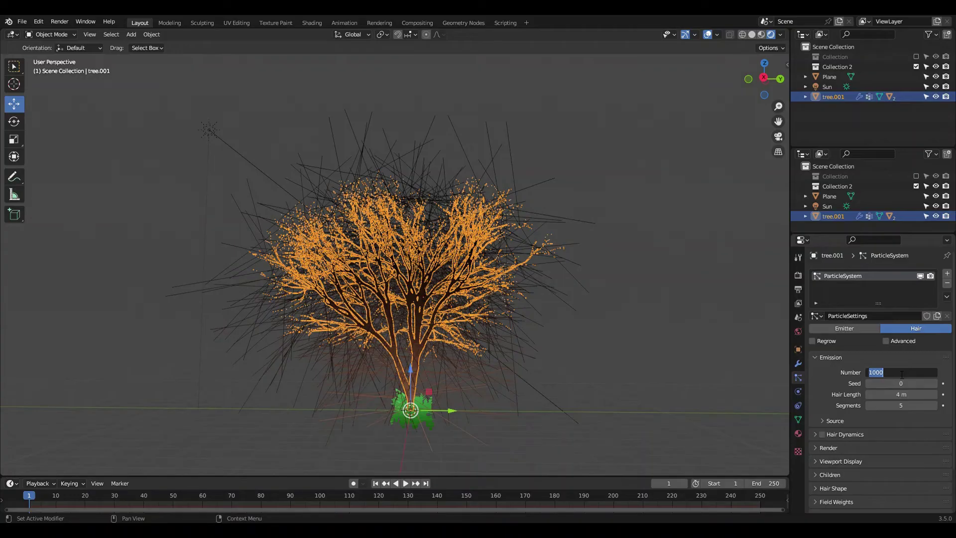
{"action": "type", "text": "500"}
{"action": "key", "text": "Return"}
Render the hair particles as Object, using the leaf Plane as the instance object
{"action": "scroll", "coordinate": [814, 452], "scroll_direction": "down", "scroll_amount": 3}
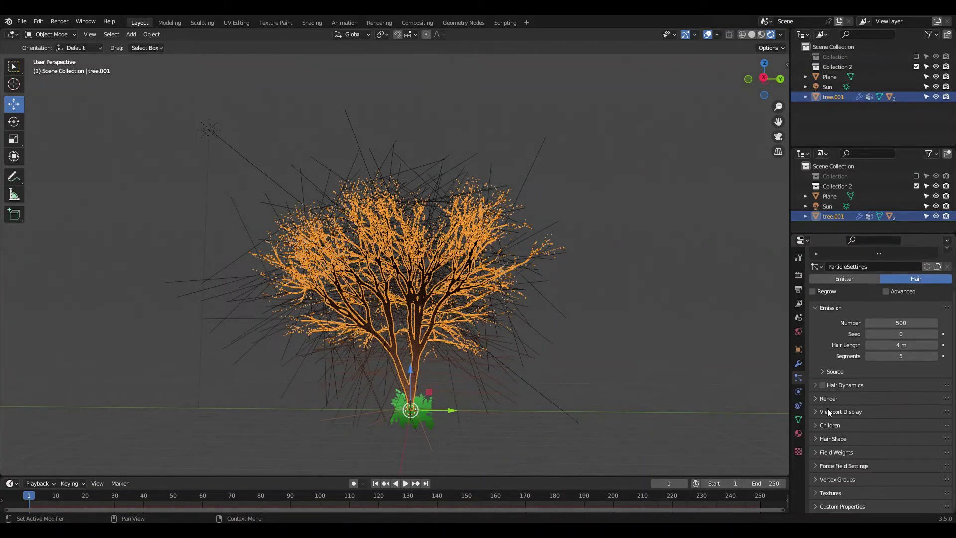
{"action": "left_click", "coordinate": [817, 399]}
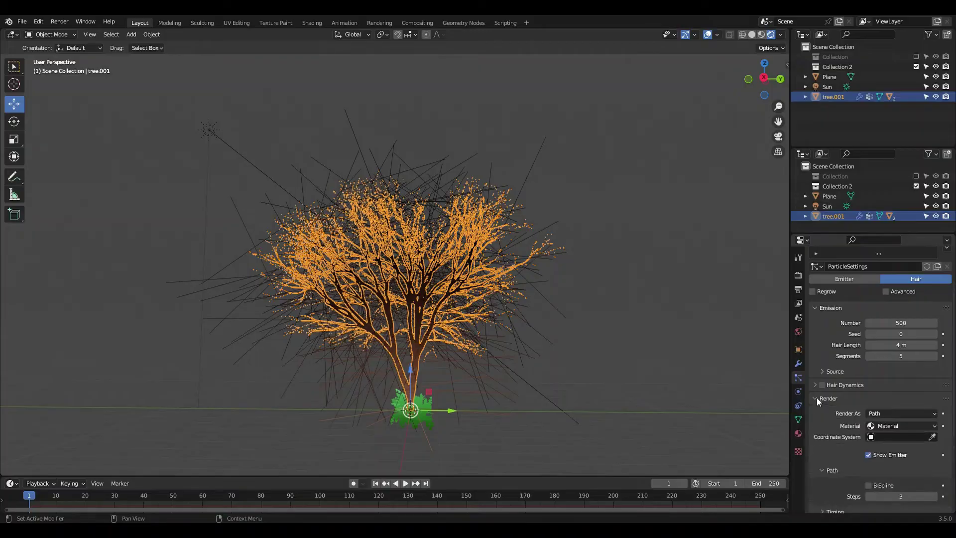
{"action": "left_click", "coordinate": [880, 415]}
{"action": "left_click", "coordinate": [882, 447]}
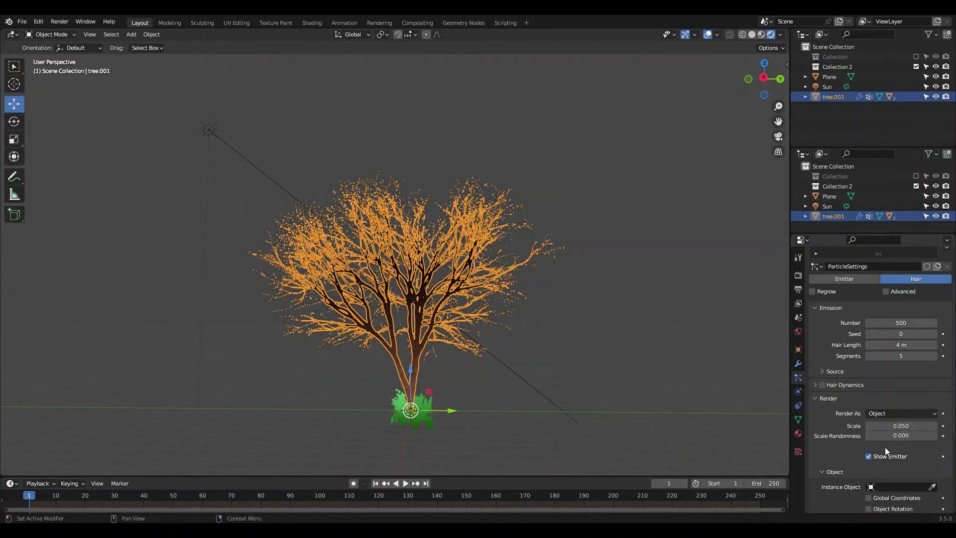
{"action": "left_click", "coordinate": [933, 486]}
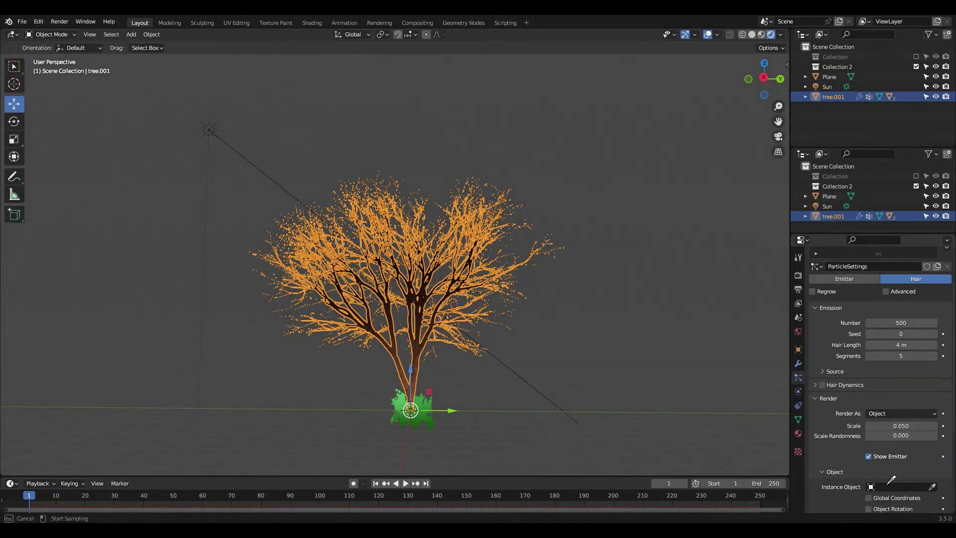
{"action": "left_click", "coordinate": [428, 421]}
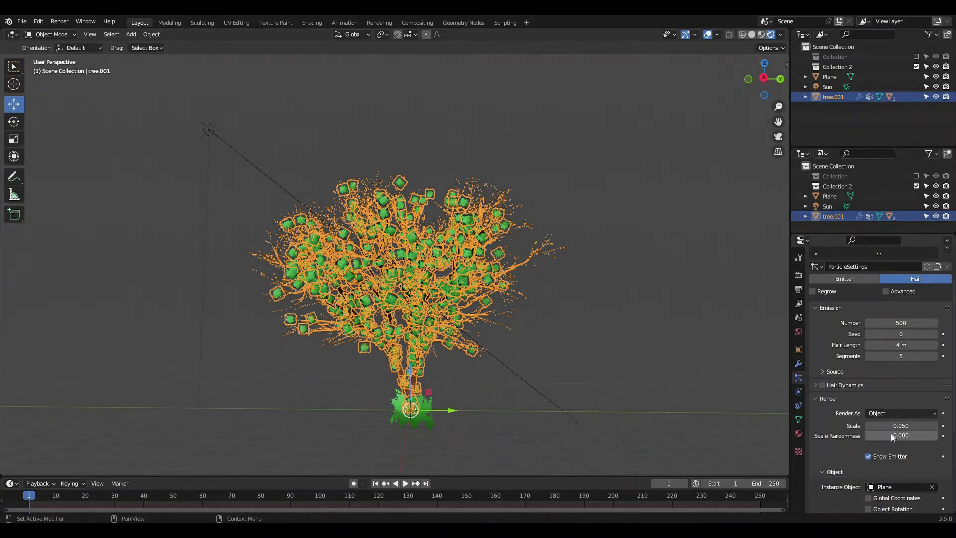
Set the leaf particle scale to 0.190 and check the canopy
{"action": "left_click", "coordinate": [902, 426]}
{"action": "type", "text": "1"}
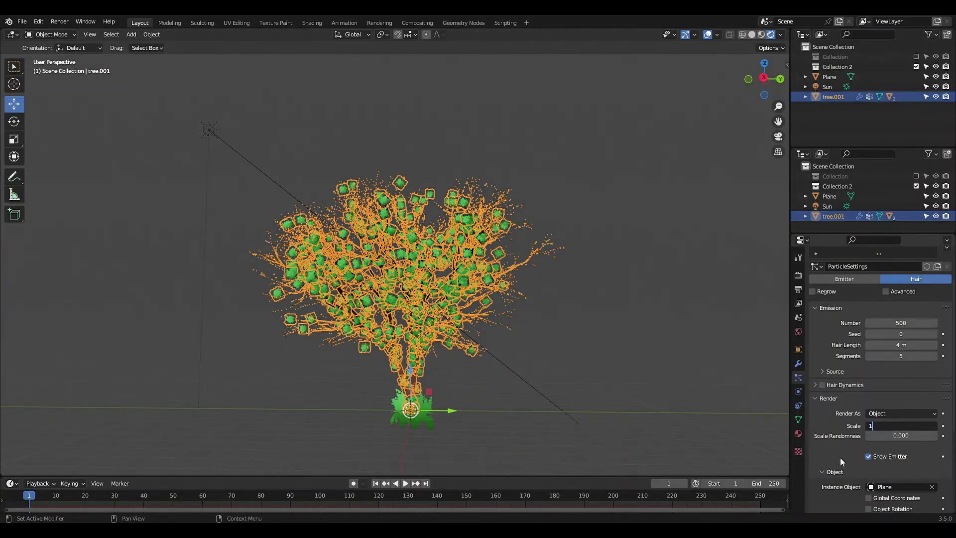
{"action": "key", "text": "Return"}
{"action": "left_click_drag", "start_coordinate": [902, 426], "coordinate": [876, 425]}
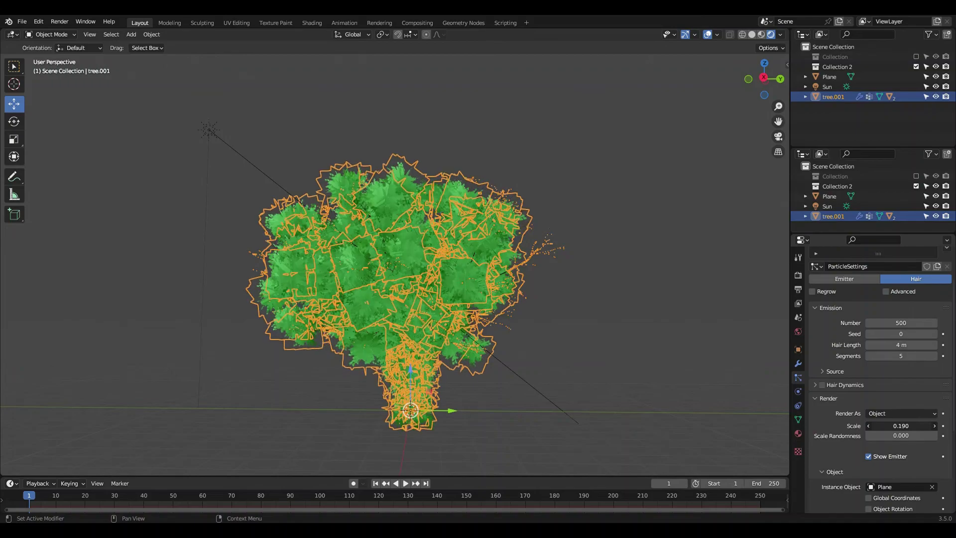
{"action": "left_click", "coordinate": [595, 332]}
{"action": "middle_click_drag", "start_coordinate": [596, 332], "coordinate": [701, 368]}
Set the particle Density vertex group to Group, then reselect the tree
{"action": "scroll", "coordinate": [814, 401], "scroll_direction": "down", "scroll_amount": 1}
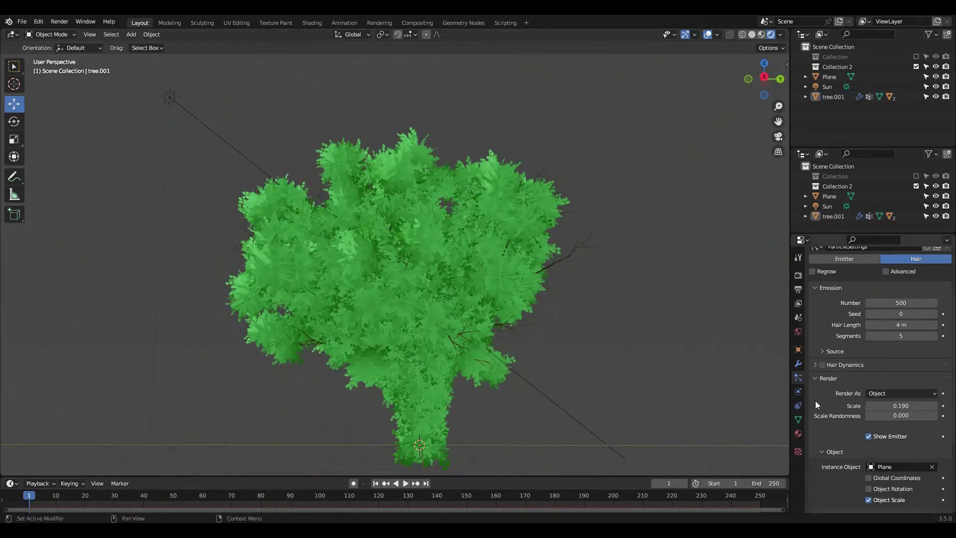
{"action": "left_click", "coordinate": [816, 377]}
{"action": "left_click", "coordinate": [818, 480]}
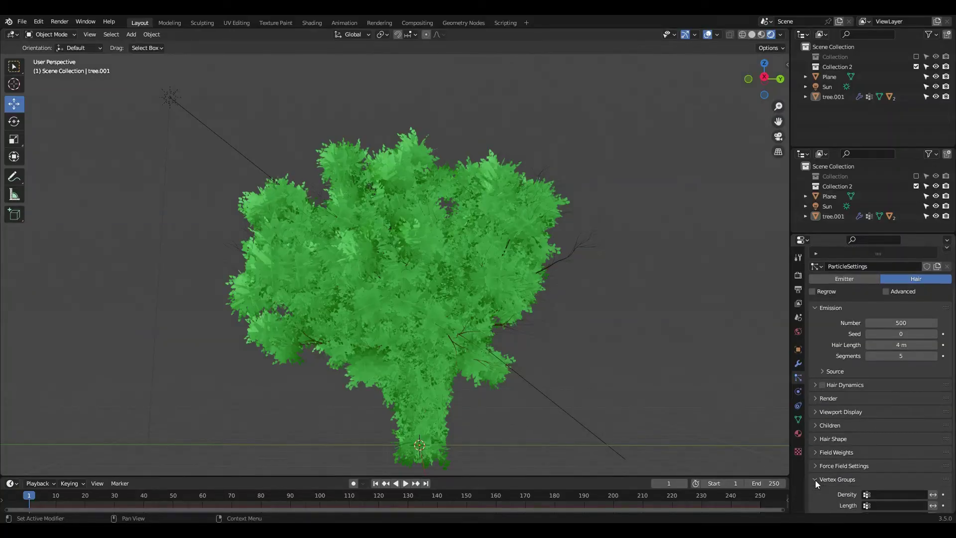
{"action": "left_click", "coordinate": [874, 495]}
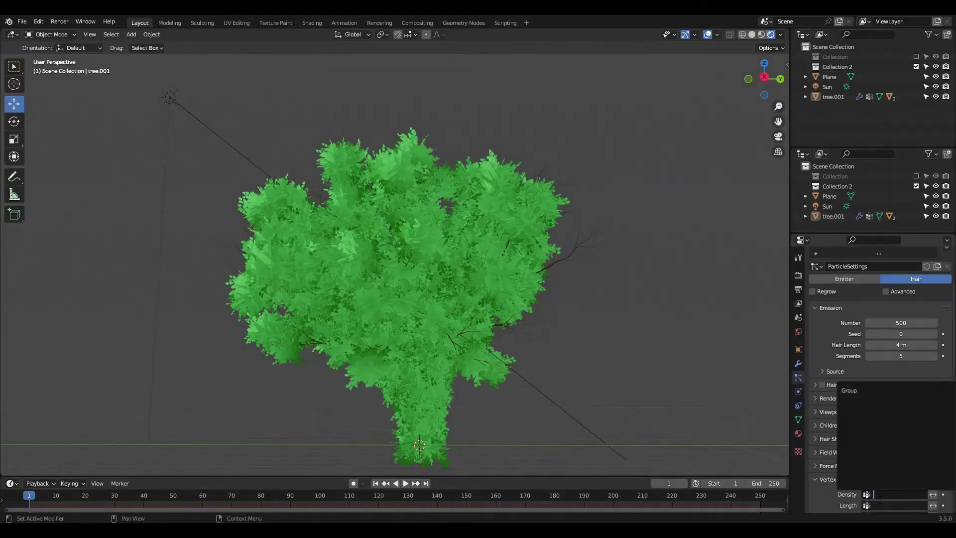
{"action": "left_click", "coordinate": [872, 391]}
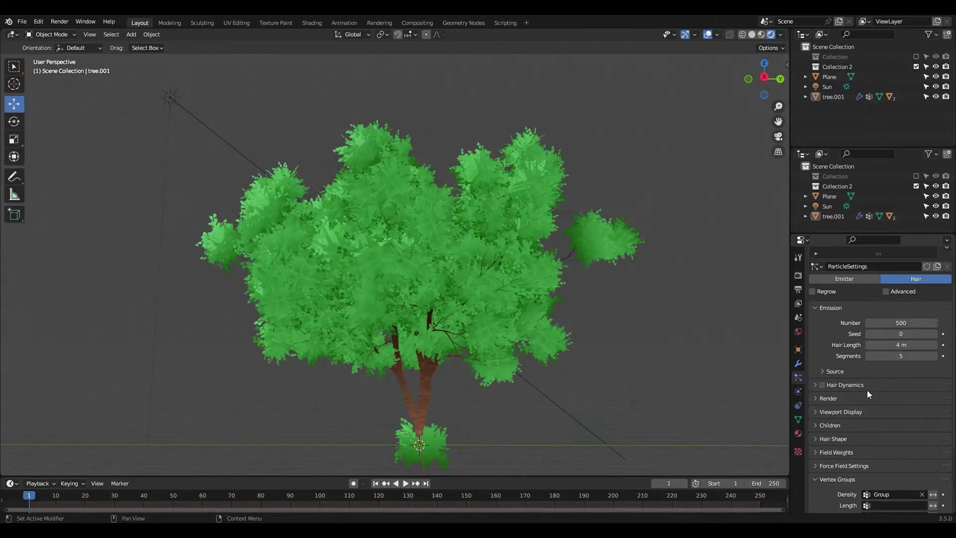
{"action": "middle_click_drag", "start_coordinate": [533, 334], "coordinate": [574, 349]}
{"action": "left_click", "coordinate": [527, 324]}
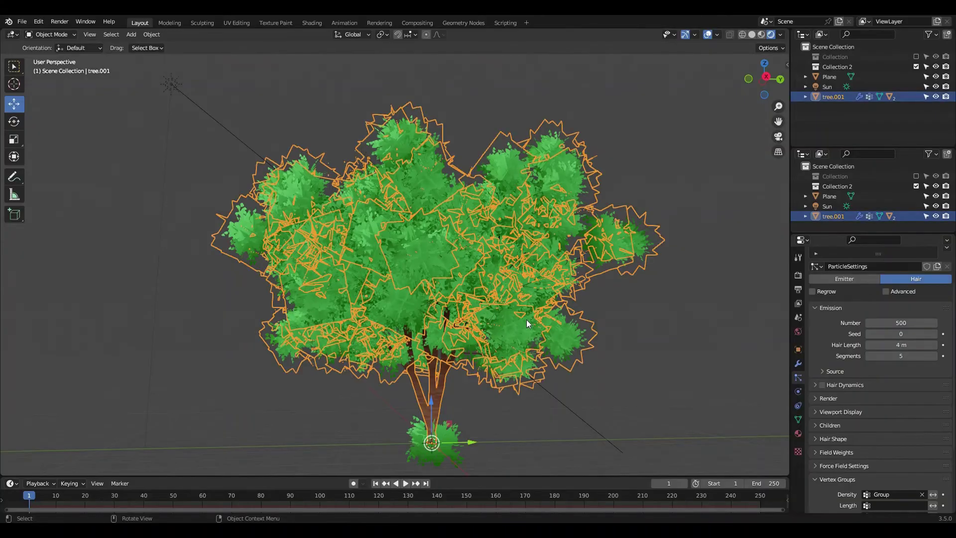
Make the leaf instances real and apply the ParticleSystem modifier
{"action": "left_click", "coordinate": [798, 364]}
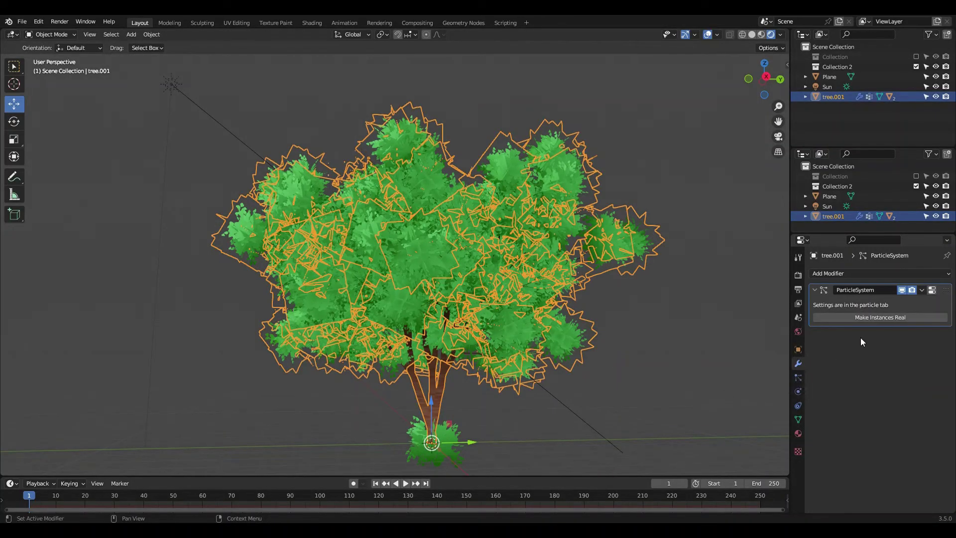
{"action": "left_click", "coordinate": [860, 321]}
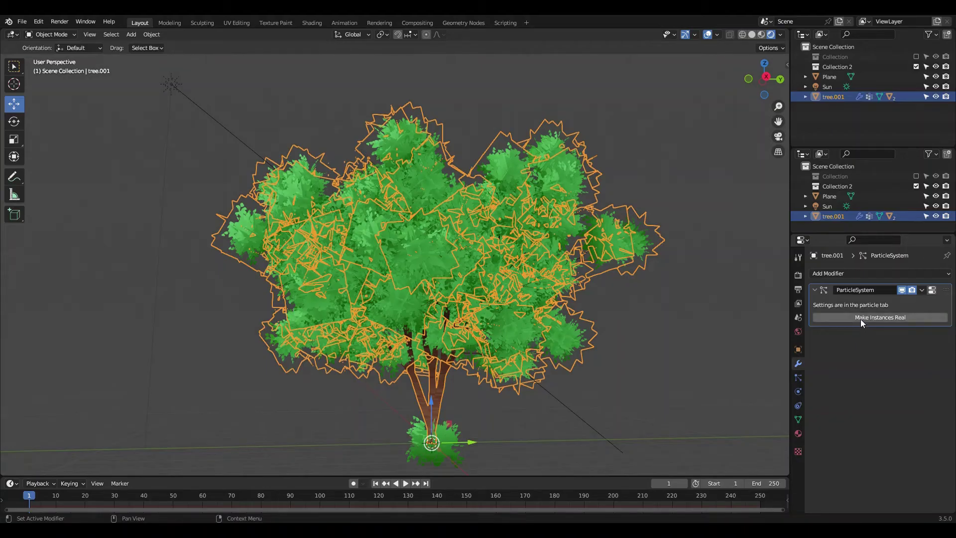
{"action": "left_click", "coordinate": [923, 289]}
{"action": "key", "text": "ctrl+a"}
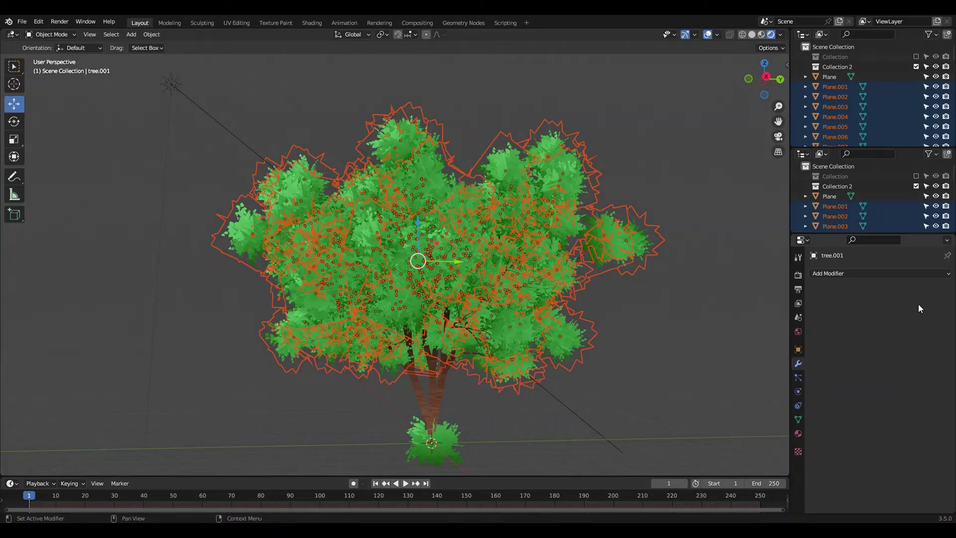
Join all the leaf planes into a single object
{"action": "left_click", "coordinate": [644, 238], "text": "shift"}
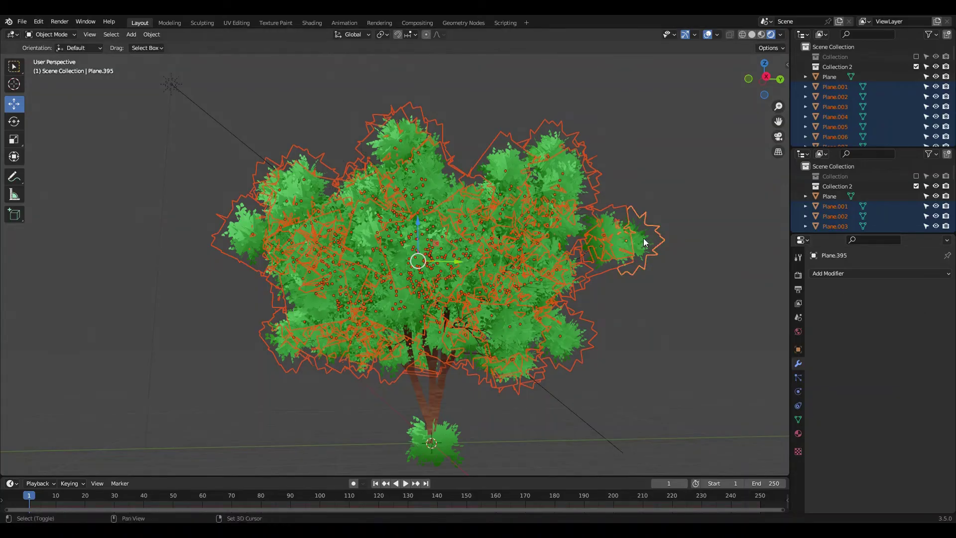
{"action": "right_click", "coordinate": [644, 238]}
{"action": "mouse_move", "coordinate": [644, 238]}
{"action": "key", "text": "Escape"}
{"action": "key", "text": "Escape"}
{"action": "right_click", "coordinate": [644, 241]}
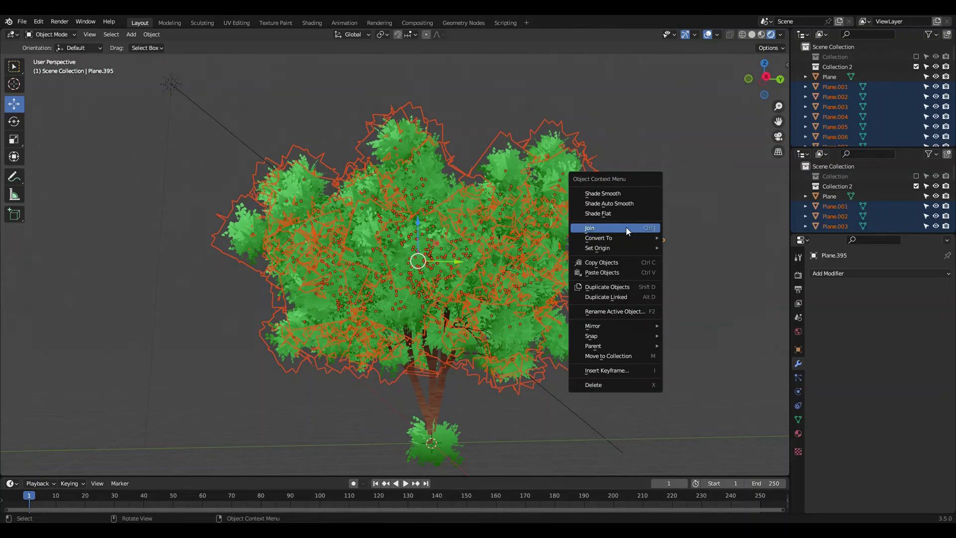
{"action": "left_click", "coordinate": [626, 228]}
{"action": "scroll", "coordinate": [626, 227], "scroll_direction": "up", "scroll_amount": 5}
{"action": "scroll", "coordinate": [626, 227], "scroll_direction": "down", "scroll_amount": 8}
{"action": "middle_click_drag", "start_coordinate": [546, 266], "coordinate": [572, 291]}
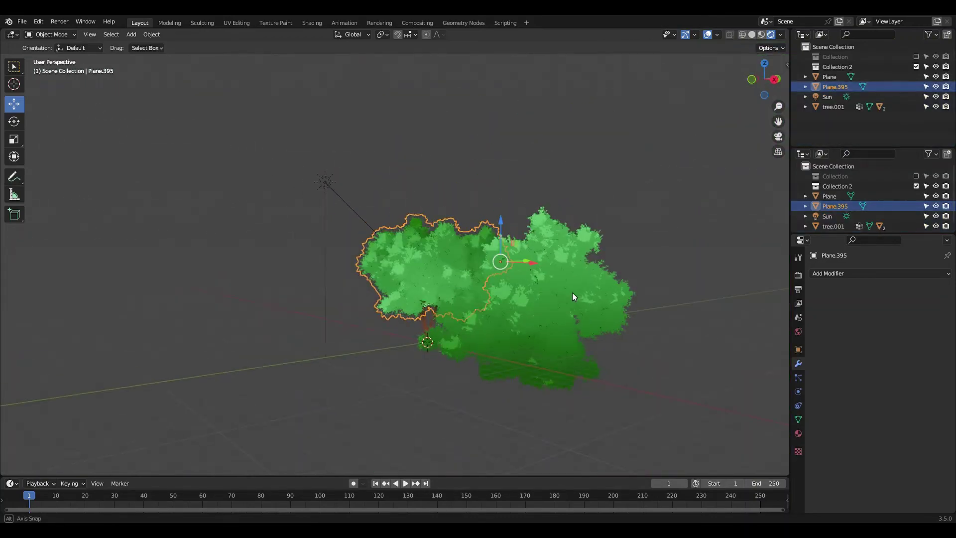
Move the right-hand tree foliage further right and rotate it
{"action": "left_click", "coordinate": [546, 295]}
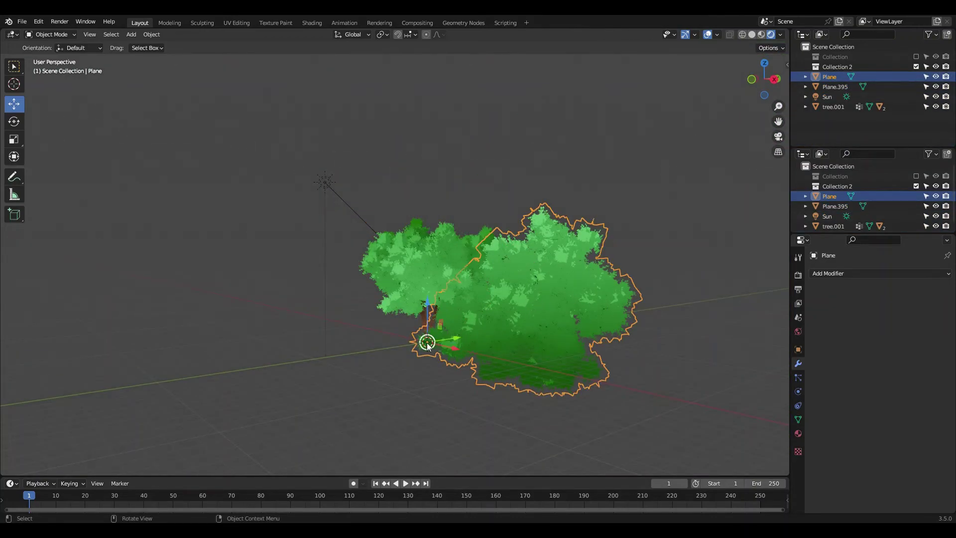
{"action": "left_click_drag", "start_coordinate": [428, 344], "coordinate": [529, 337]}
{"action": "key", "text": "r"}
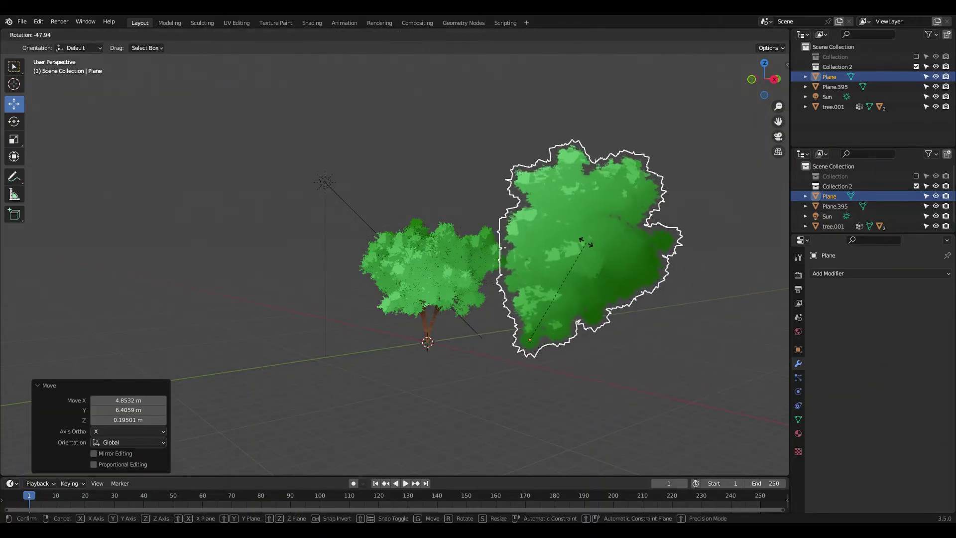
{"action": "left_click", "coordinate": [624, 265]}
{"action": "middle_click_drag", "start_coordinate": [623, 265], "coordinate": [470, 273]}
Duplicate the tree foliage twice, placing and rotating the copies to the left
{"action": "key", "text": "shift+d"}
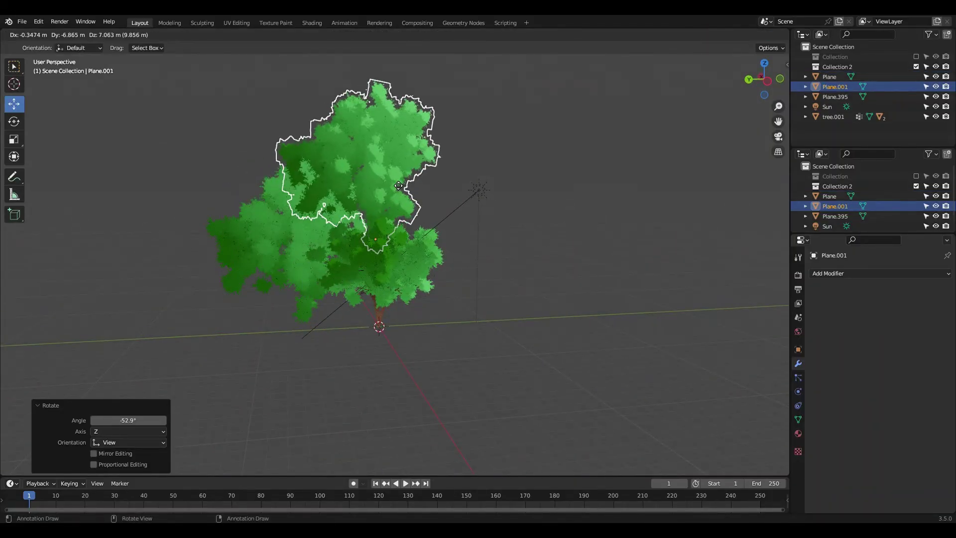
{"action": "left_click", "coordinate": [234, 281]}
{"action": "key", "text": "r"}
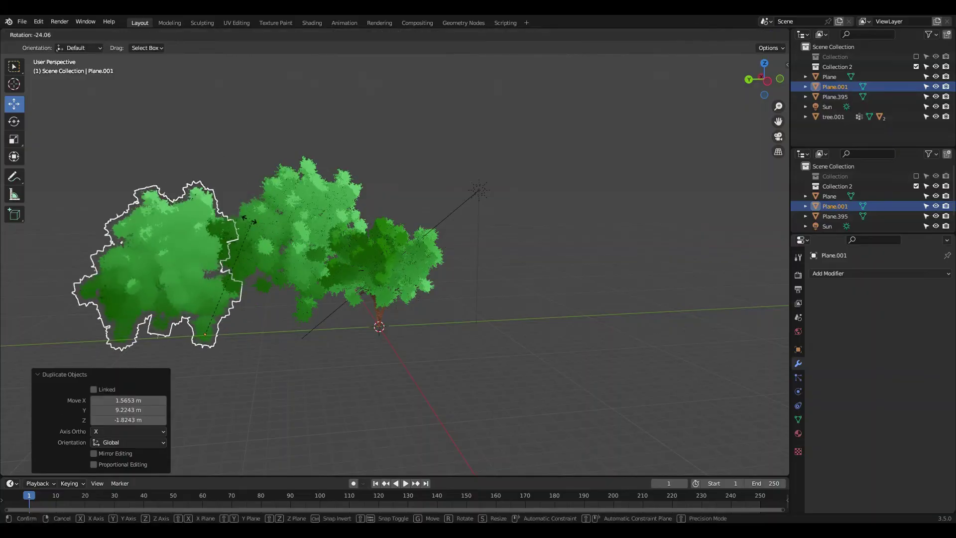
{"action": "left_click", "coordinate": [234, 204]}
{"action": "key", "text": "shift+d"}
{"action": "left_click", "coordinate": [183, 387]}
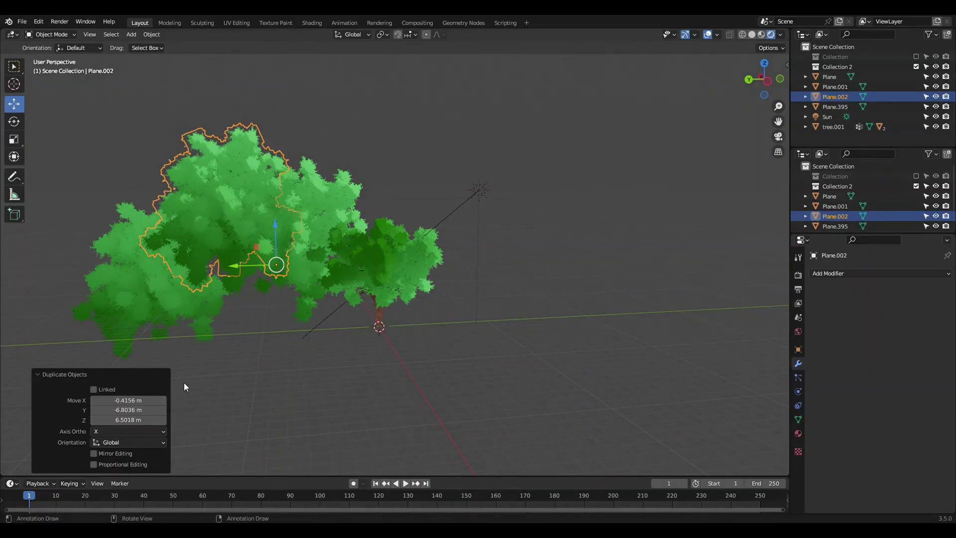
Select the tree copies with the original and join them into one object
{"action": "left_click", "coordinate": [159, 327]}
{"action": "left_click", "coordinate": [286, 224], "text": "shift"}
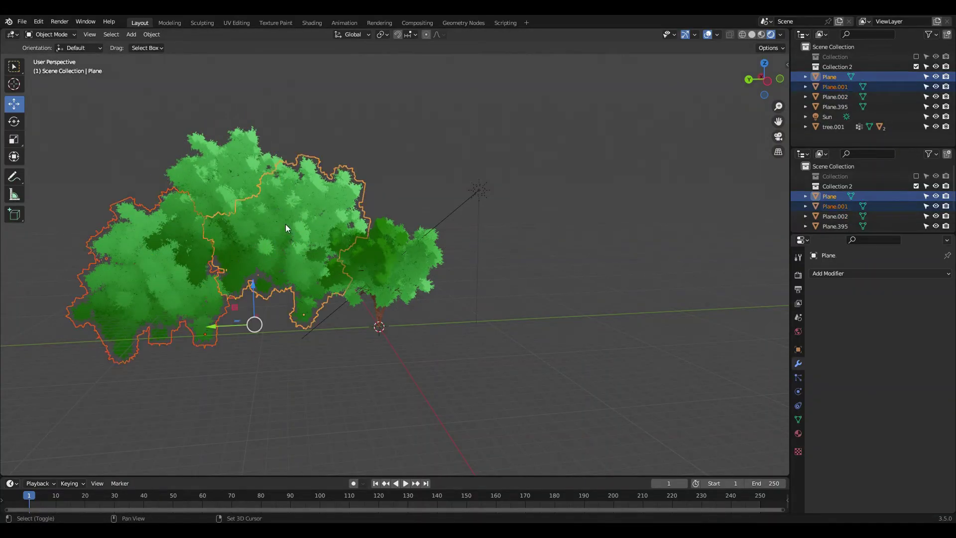
{"action": "left_click", "coordinate": [239, 198], "text": "shift"}
{"action": "left_click", "coordinate": [286, 217], "text": "shift"}
{"action": "left_click", "coordinate": [297, 217], "text": "shift"}
{"action": "right_click", "coordinate": [295, 212]}
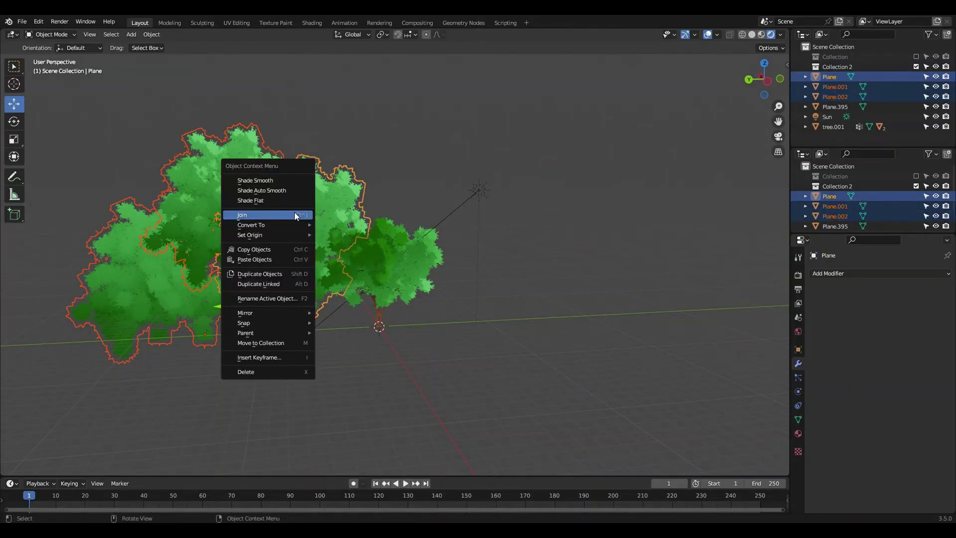
{"action": "left_click", "coordinate": [282, 213]}
{"action": "middle_click_drag", "start_coordinate": [247, 250], "coordinate": [436, 208]}
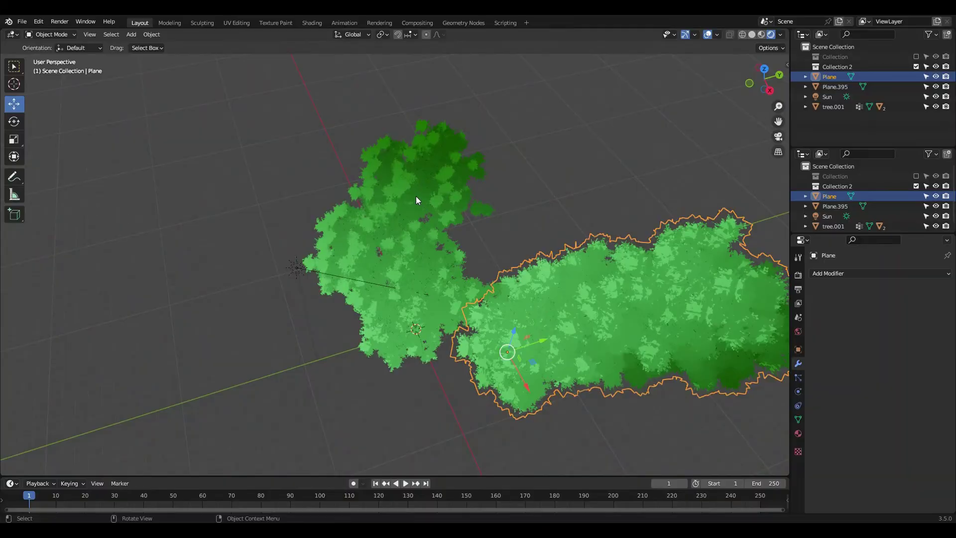
Undo the join and delete the three extra tree copies
{"action": "left_click", "coordinate": [416, 196]}
{"action": "key", "text": "ctrl+z"}
{"action": "key", "text": "ctrl+z"}
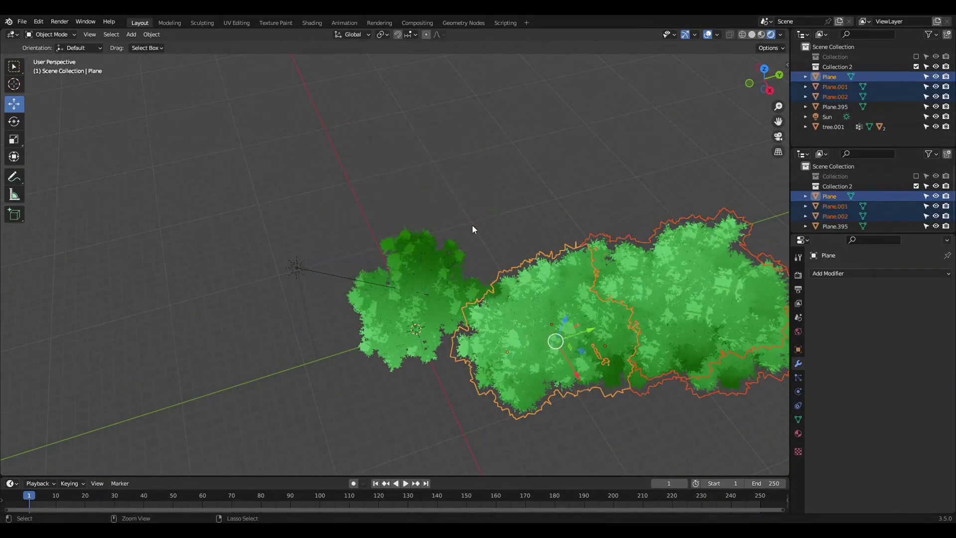
{"action": "key", "text": "Delete"}
{"action": "middle_click_drag", "start_coordinate": [546, 327], "coordinate": [427, 287]}
{"action": "key", "text": "ctrl+z"}
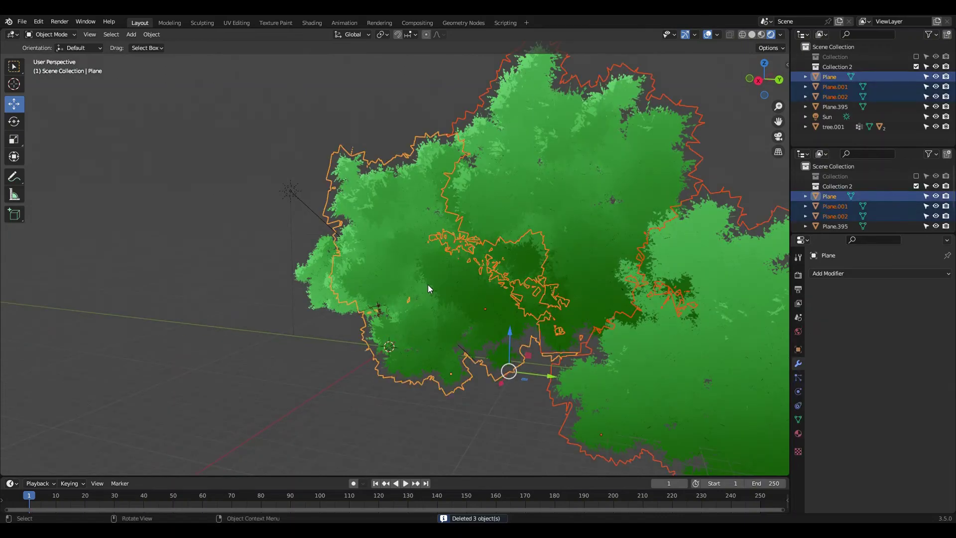
{"action": "key", "text": "Delete"}
Apply all transforms to the remaining leaf mesh
{"action": "left_click", "coordinate": [431, 290]}
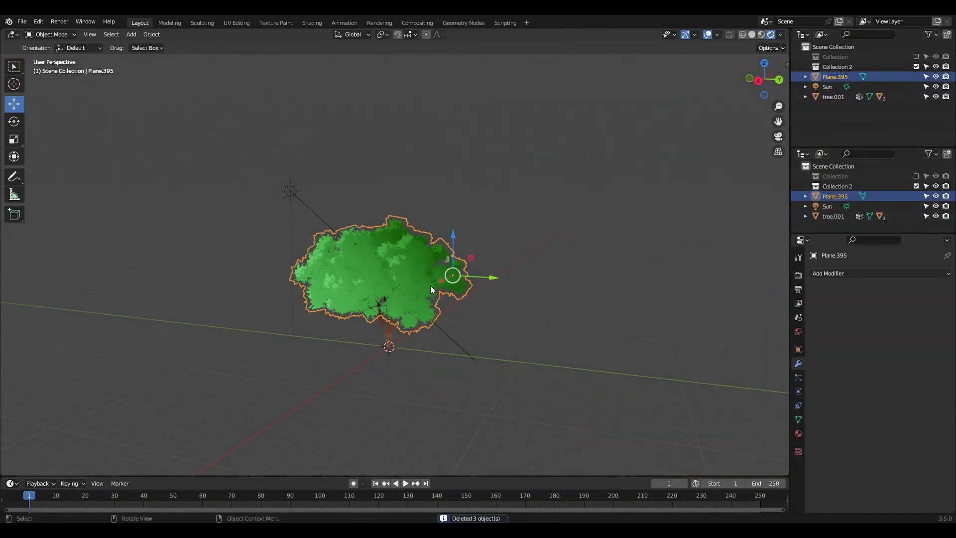
{"action": "key", "text": "shift+a"}
{"action": "key", "text": "ctrl+a"}
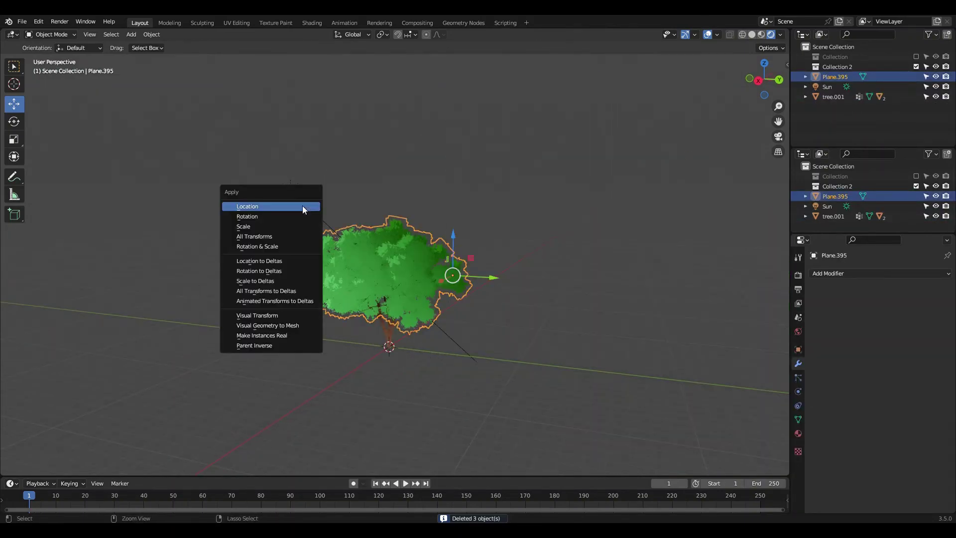
{"action": "left_click", "coordinate": [253, 237]}
{"action": "middle_click_drag", "start_coordinate": [248, 264], "coordinate": [539, 317]}
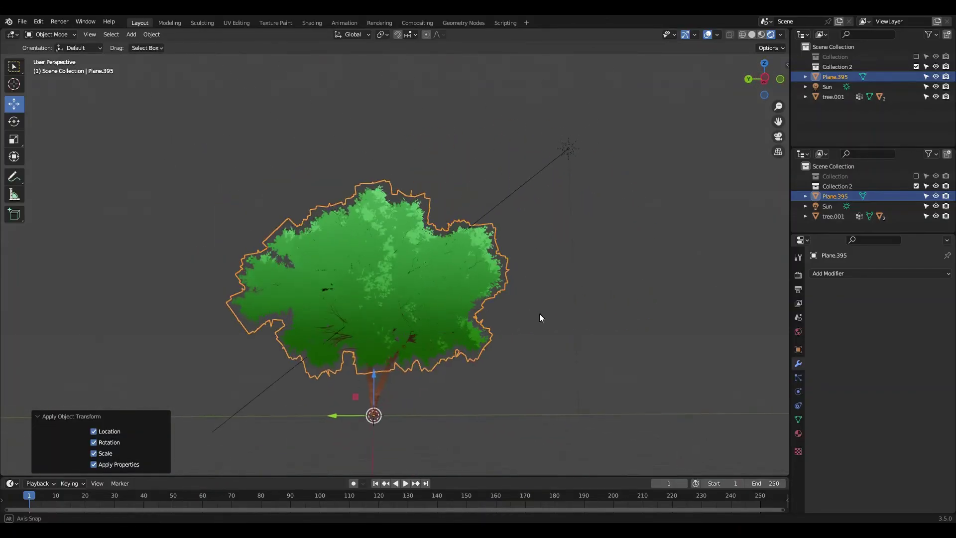
{"action": "left_click", "coordinate": [650, 321]}
{"action": "middle_click_drag", "start_coordinate": [649, 322], "coordinate": [515, 301]}
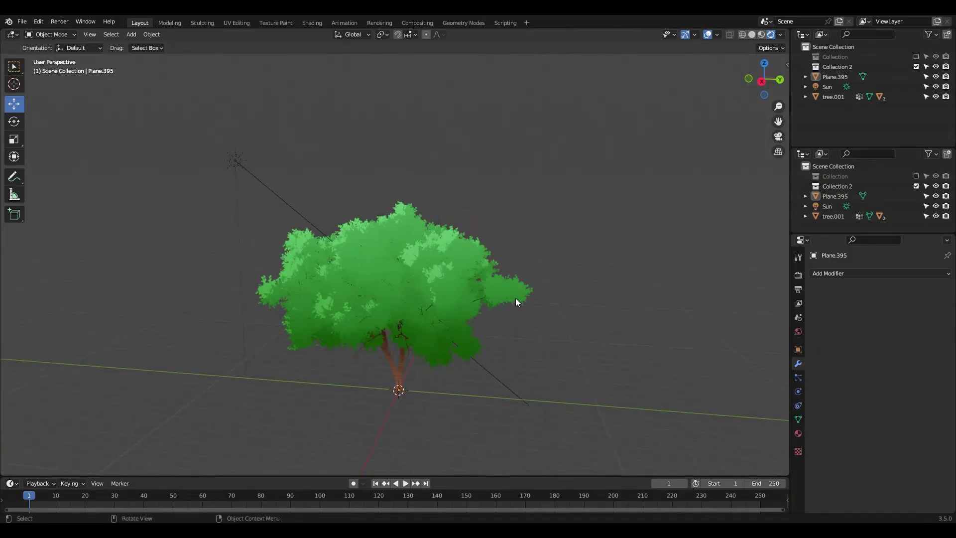
Slide the leaf foliage 11.724 m along Y off the trunk
{"action": "left_click", "coordinate": [398, 367]}
{"action": "left_click", "coordinate": [424, 337]}
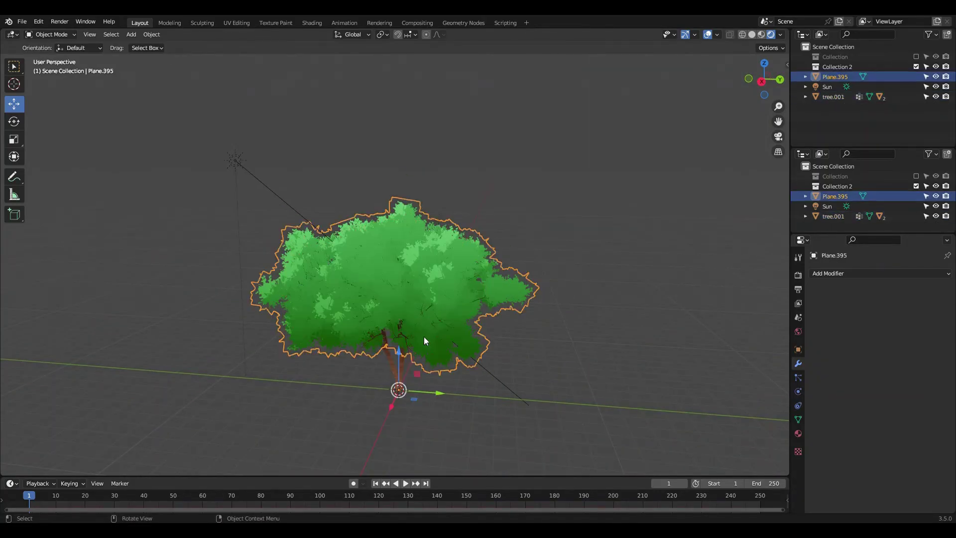
{"action": "left_click_drag", "start_coordinate": [438, 393], "coordinate": [676, 411]}
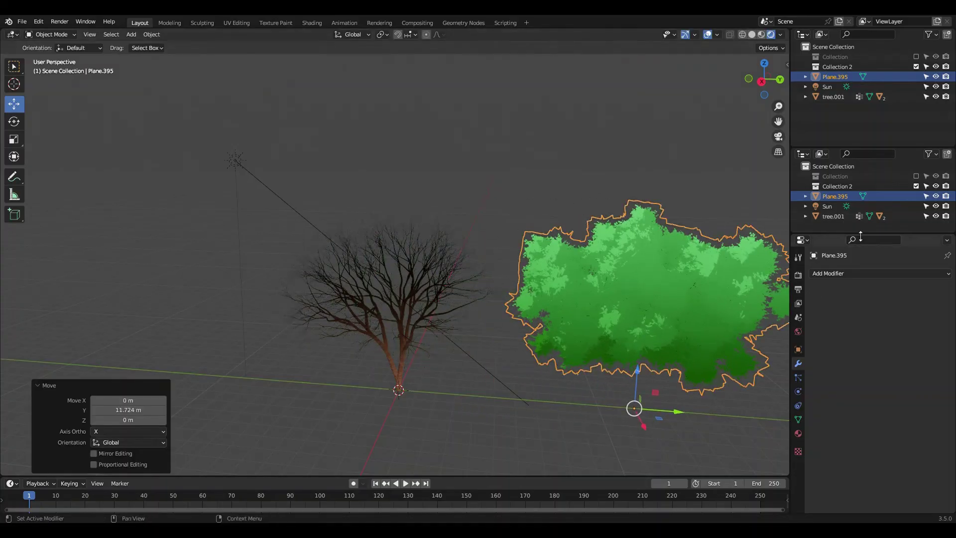
Expand tree.001 in the Outliner and toggle leaves.001 visibility
{"action": "left_click", "coordinate": [837, 216]}
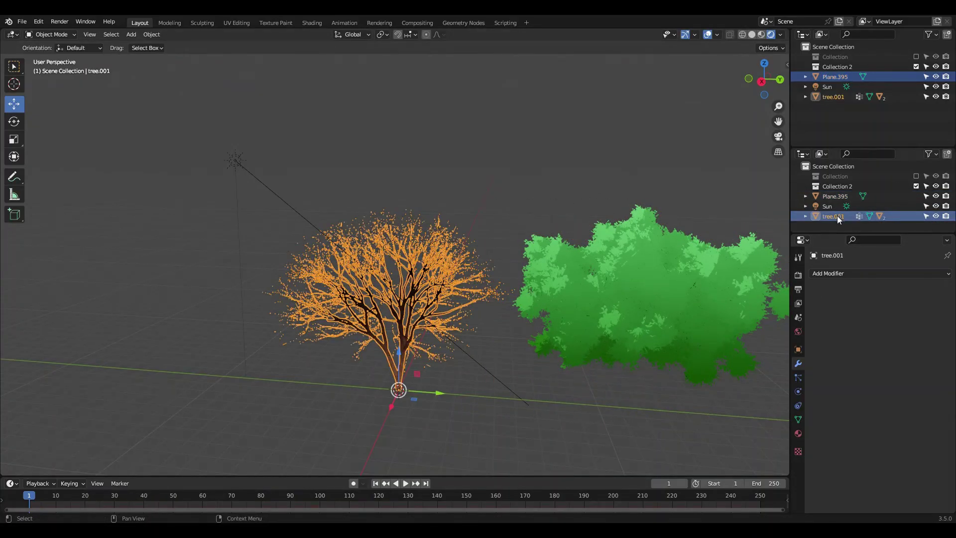
{"action": "left_click", "coordinate": [805, 216]}
{"action": "scroll", "coordinate": [842, 214], "scroll_direction": "down", "scroll_amount": 3}
{"action": "left_click", "coordinate": [937, 212]}
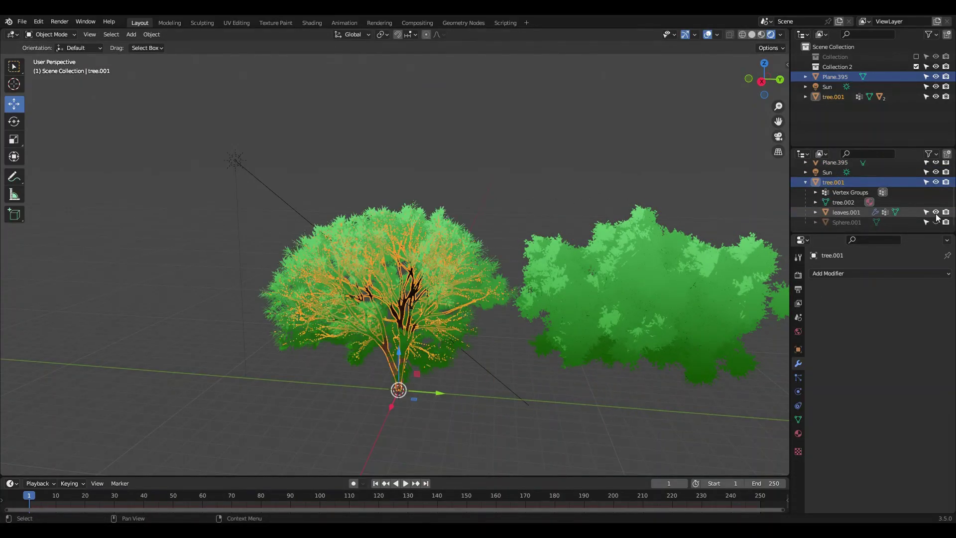
{"action": "left_click", "coordinate": [495, 339]}
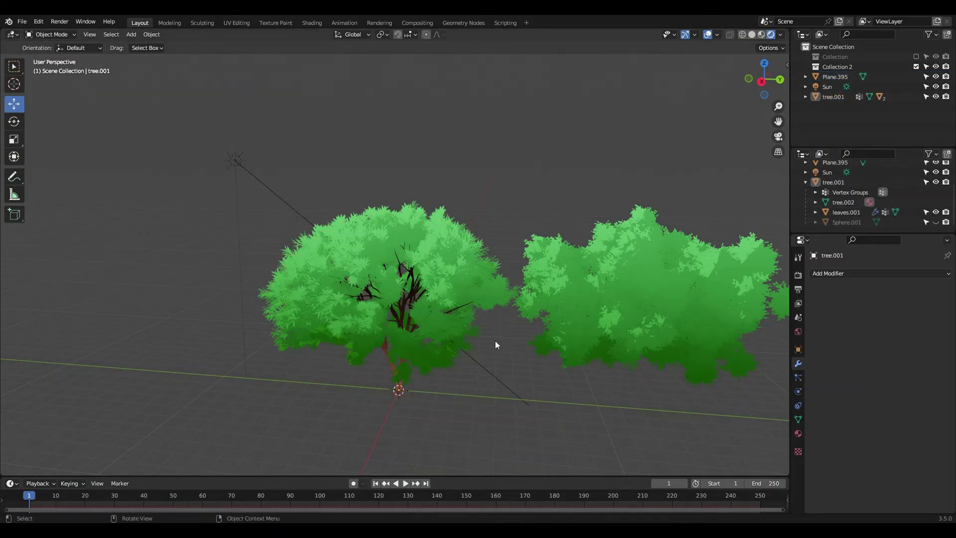
{"action": "middle_click_drag", "start_coordinate": [495, 340], "coordinate": [609, 280]}
Hide leaves.001 and move Plane.395 back to the world origin
{"action": "left_click", "coordinate": [610, 279]}
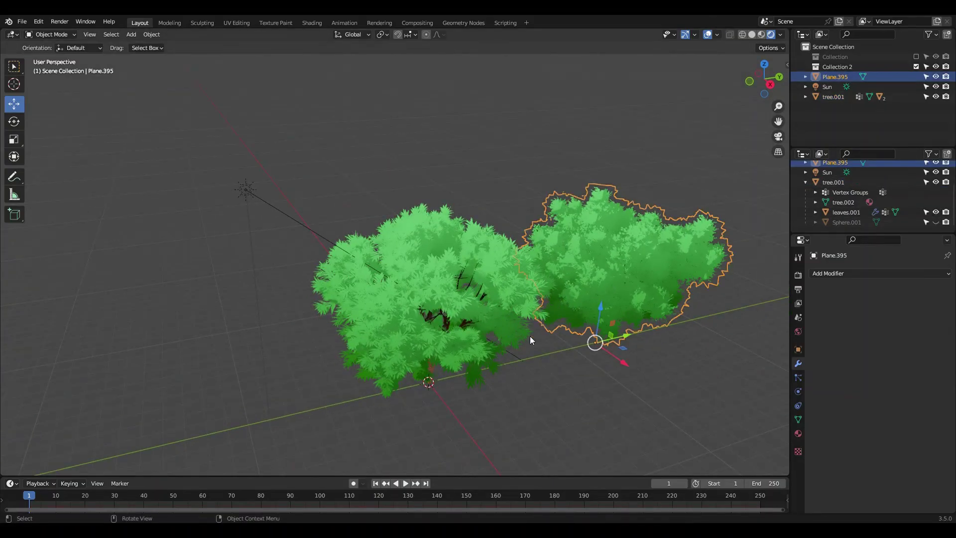
{"action": "left_click", "coordinate": [409, 302]}
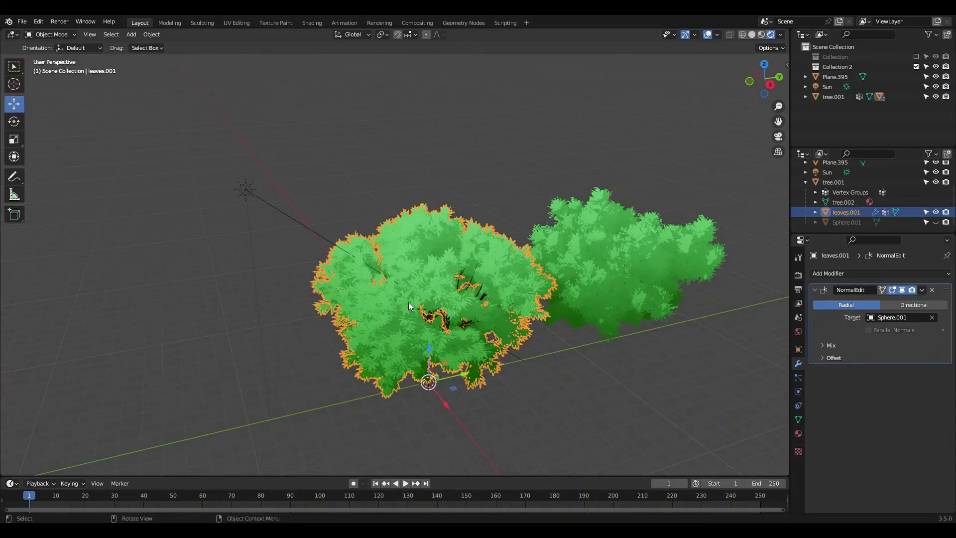
{"action": "key", "text": "h"}
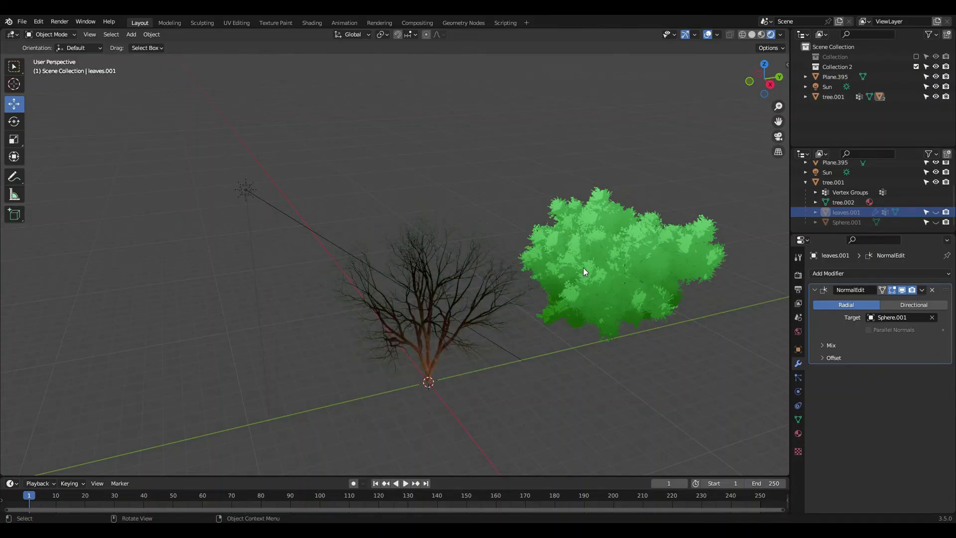
{"action": "left_click", "coordinate": [583, 267]}
{"action": "key", "text": "alt+g"}
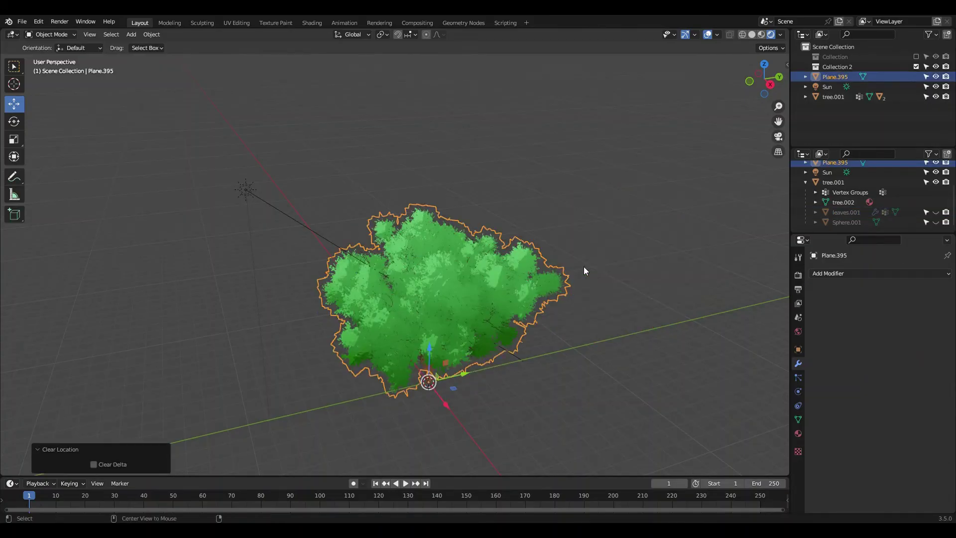
Unhide Sphere.001 and select it
{"action": "left_click", "coordinate": [935, 222]}
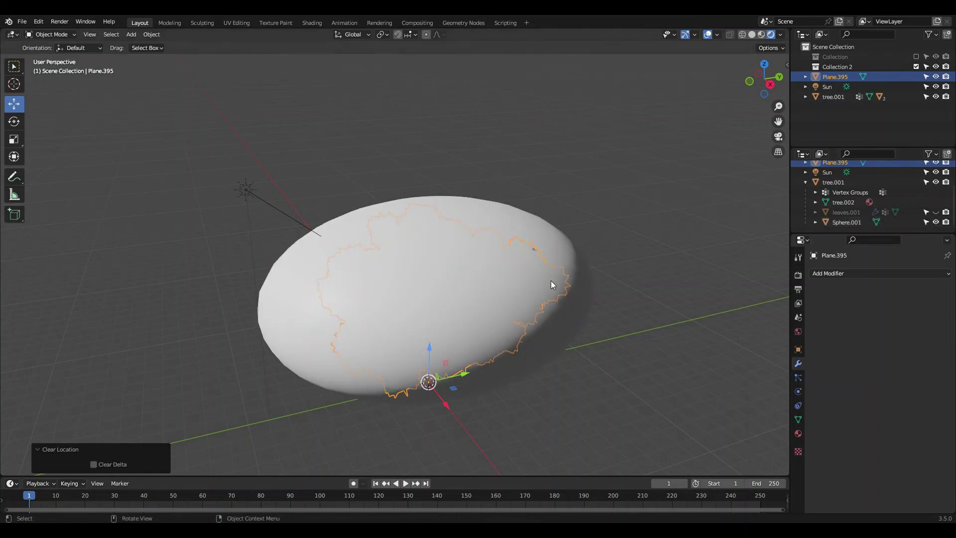
{"action": "left_click", "coordinate": [582, 270]}
{"action": "mouse_move", "coordinate": [570, 282]}
{"action": "middle_mouse_down"}
{"action": "mouse_move", "coordinate": [696, 363]}
{"action": "mouse_move", "coordinate": [559, 226]}
{"action": "mouse_move", "coordinate": [566, 280]}
{"action": "middle_mouse_up"}
Hide Sphere.001 and give Plane.395 a NormalEdit modifier targeting Sphere.001
{"action": "key", "text": "h"}
{"action": "left_click", "coordinate": [486, 282]}
{"action": "left_click", "coordinate": [867, 273]}
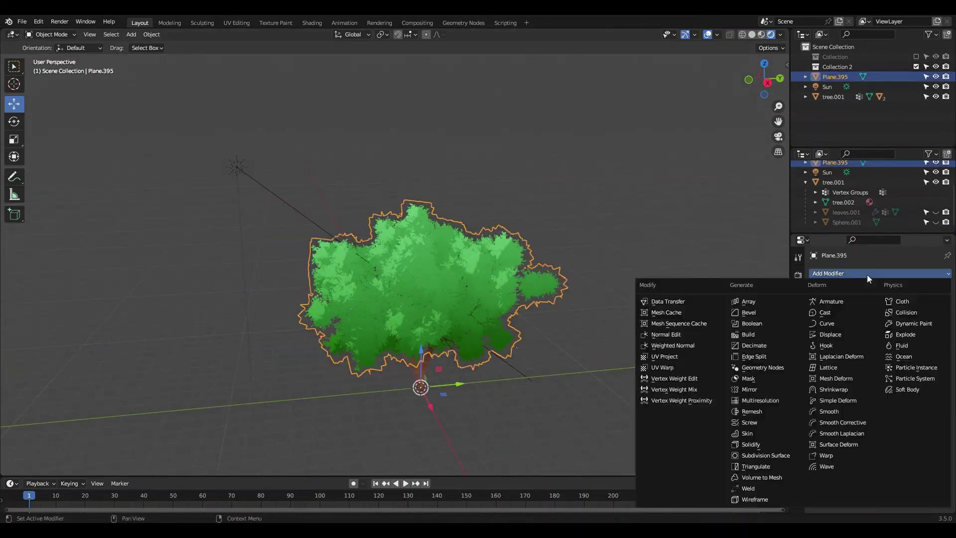
{"action": "left_click", "coordinate": [678, 335]}
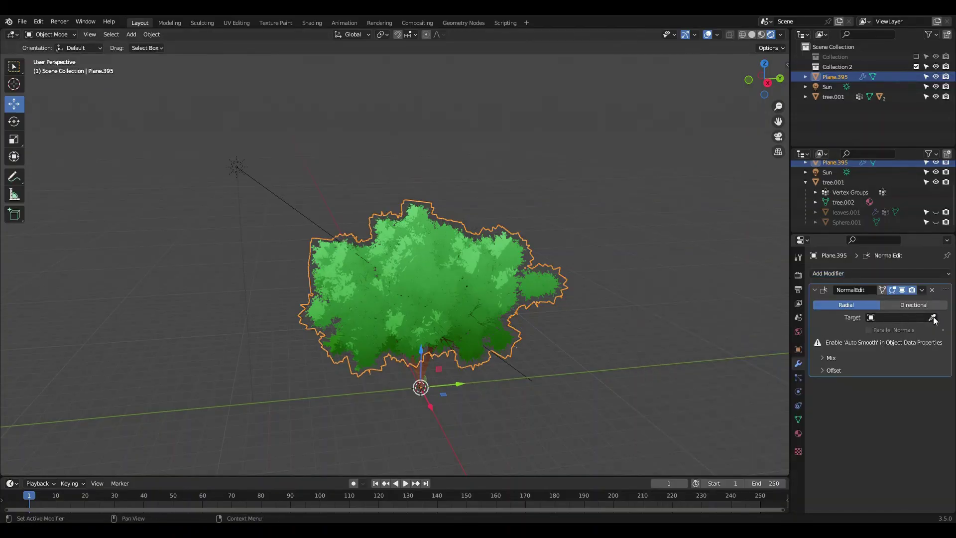
{"action": "left_click", "coordinate": [932, 318]}
{"action": "left_click", "coordinate": [851, 228]}
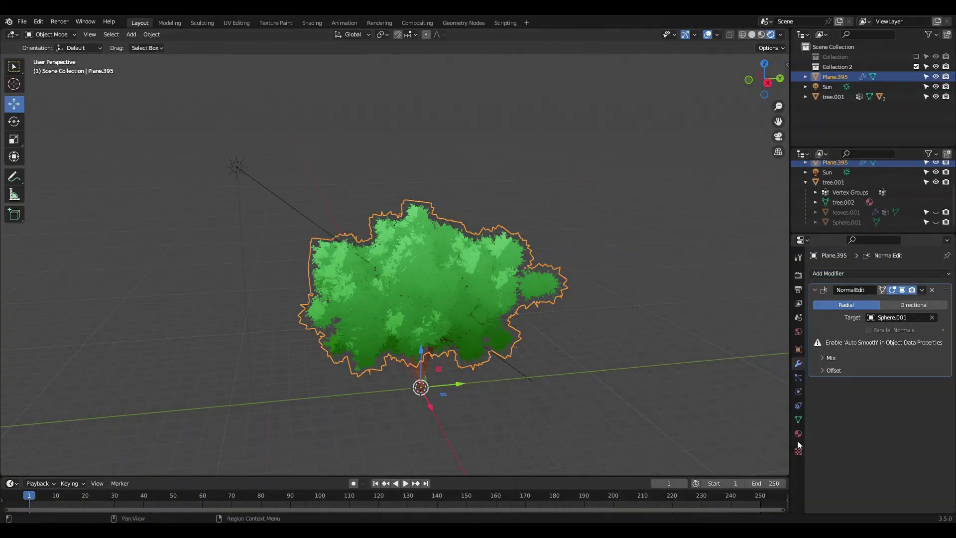
Turn on Auto Smooth at 30° in the foliage mesh's Normals settings
{"action": "left_click", "coordinate": [798, 419]}
{"action": "left_click", "coordinate": [867, 434]}
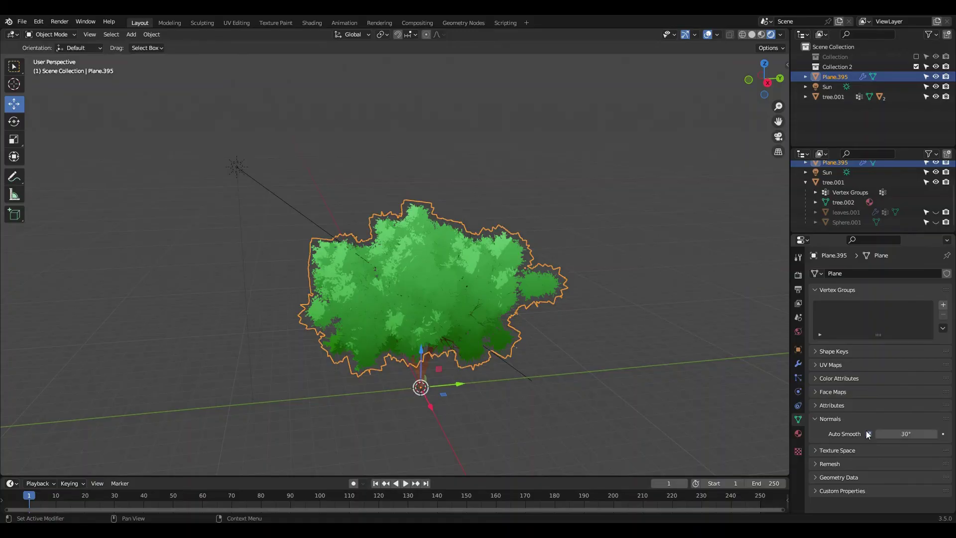
{"action": "left_click", "coordinate": [547, 343]}
{"action": "scroll", "coordinate": [548, 342], "scroll_direction": "up", "scroll_amount": 2}
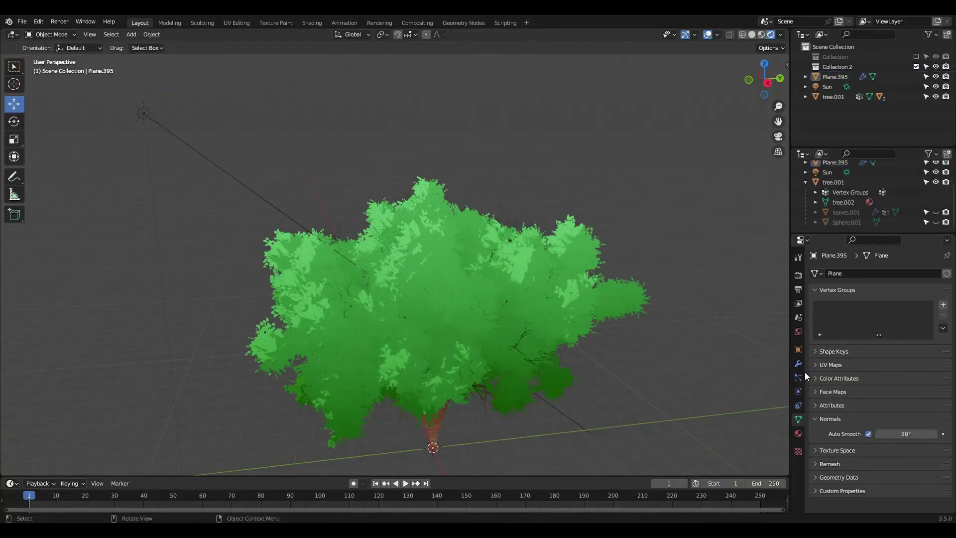
{"action": "left_click", "coordinate": [800, 364]}
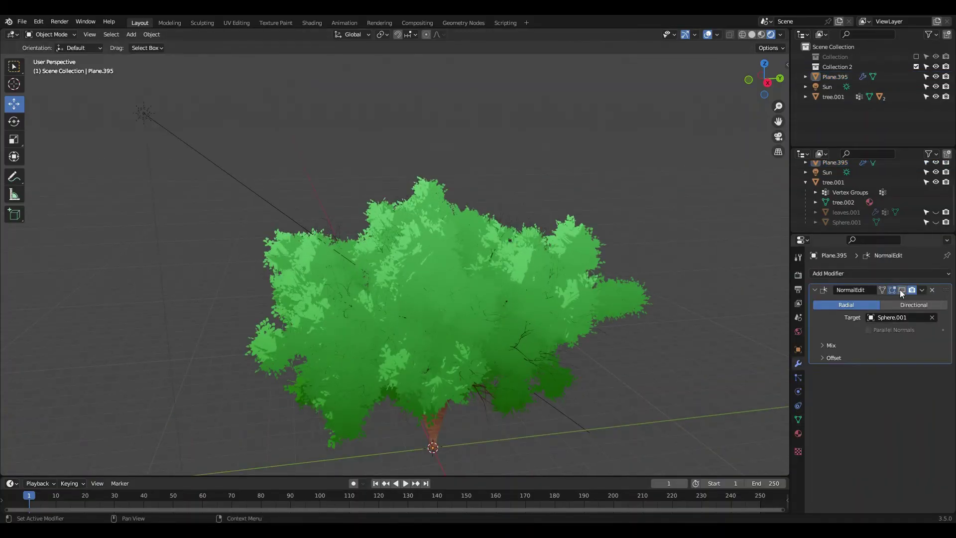
Reselect Plane.395, enlarge the lower outliner, and inspect the tree from several angles
{"action": "mouse_move", "coordinate": [648, 293]}
{"action": "middle_mouse_down"}
{"action": "mouse_move", "coordinate": [606, 289]}
{"action": "mouse_move", "coordinate": [631, 294]}
{"action": "middle_mouse_up"}
{"action": "left_click", "coordinate": [554, 259]}
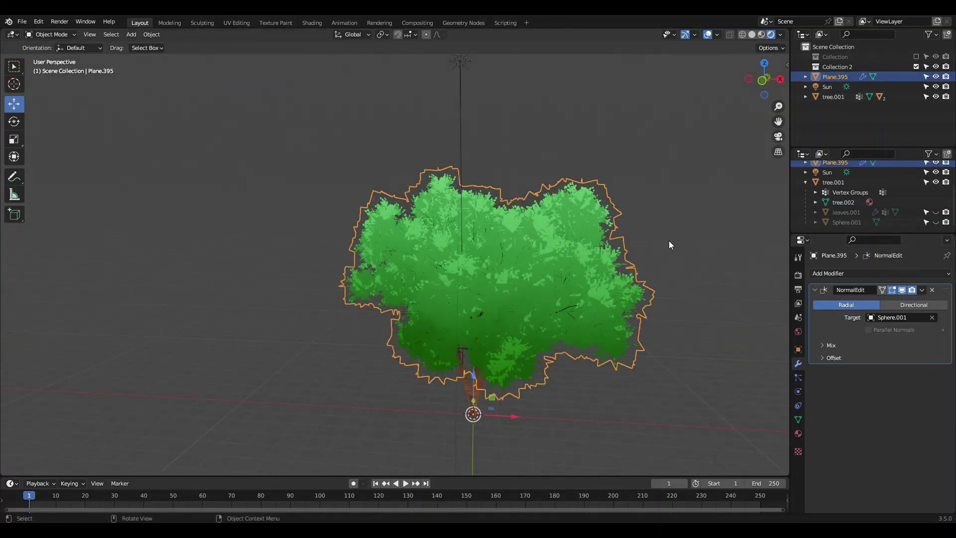
{"action": "middle_click_drag", "start_coordinate": [669, 241], "coordinate": [589, 257]}
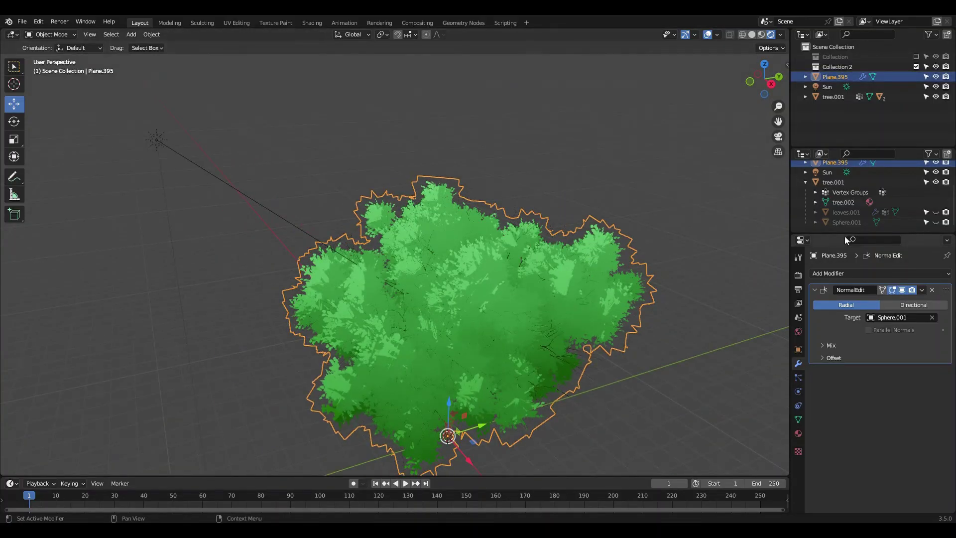
{"action": "left_click_drag", "start_coordinate": [876, 235], "coordinate": [876, 322]}
{"action": "middle_click_drag", "start_coordinate": [518, 318], "coordinate": [457, 364]}
Move the foliage Plane.395 10.451 m along Y and show leaves.001 again
{"action": "key", "text": "g"}
{"action": "key", "text": "y"}
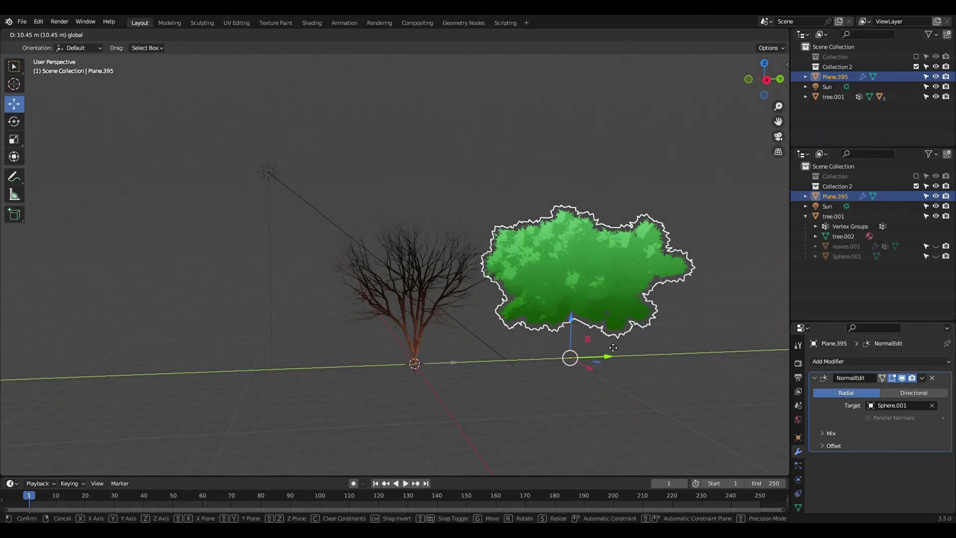
{"action": "left_click", "coordinate": [613, 347]}
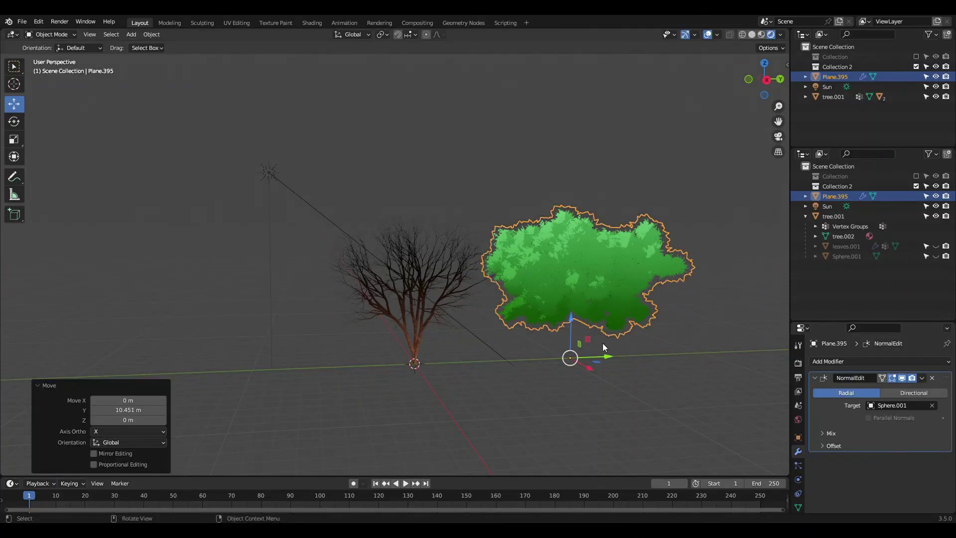
{"action": "left_click", "coordinate": [936, 246]}
Duplicate the leafy tree tree.001 as tree.002 and place it beside the original
{"action": "left_click", "coordinate": [417, 339]}
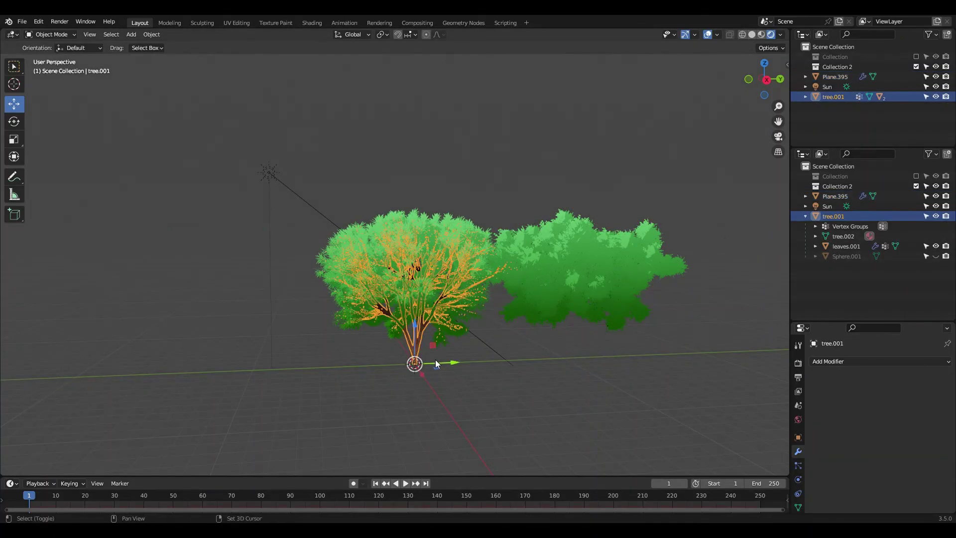
{"action": "key", "text": "shift+d"}
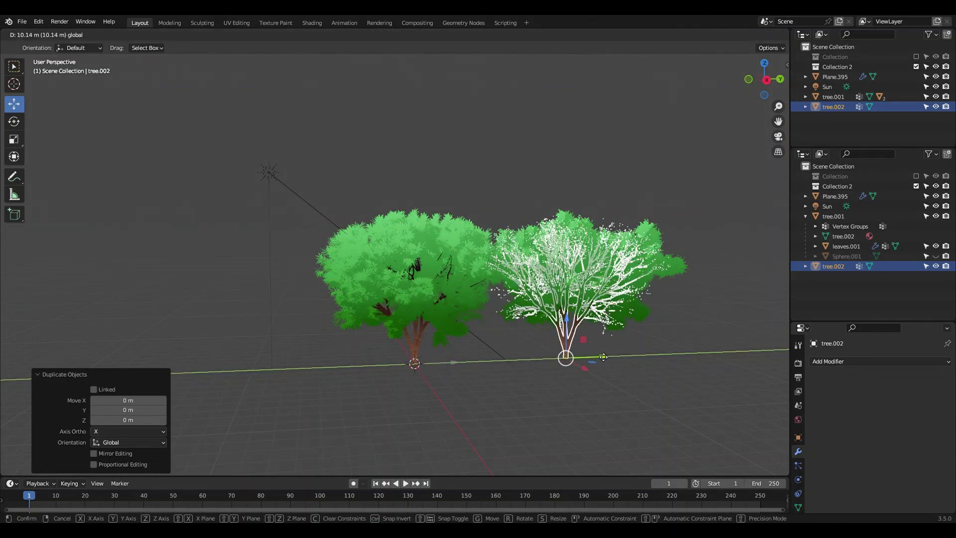
{"action": "left_click", "coordinate": [611, 360]}
{"action": "left_click", "coordinate": [704, 304]}
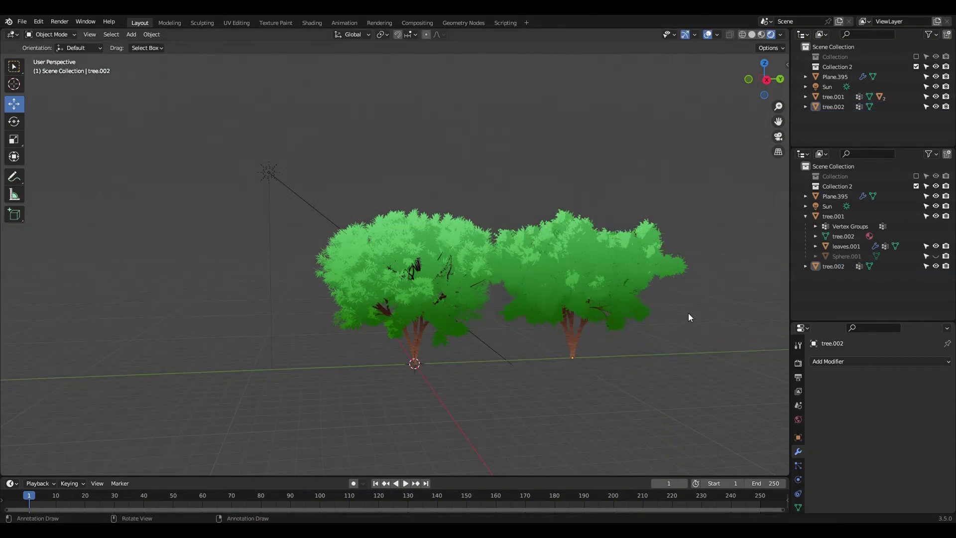
{"action": "middle_click_drag", "start_coordinate": [688, 312], "coordinate": [719, 309]}
Include Collection to show the yellow-red tree, then slide tree.001 about 7.39 m along X
{"action": "left_click", "coordinate": [803, 216]}
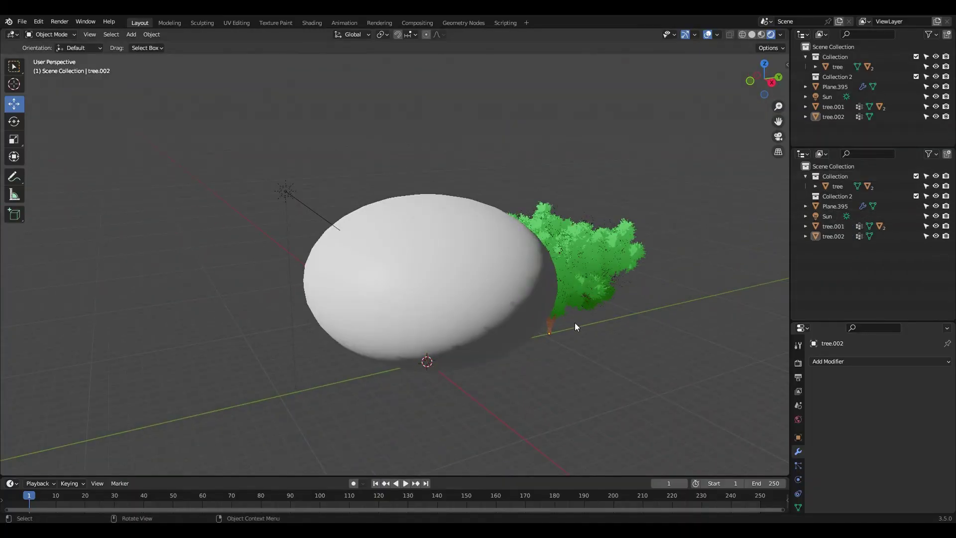
{"action": "left_click", "coordinate": [495, 333]}
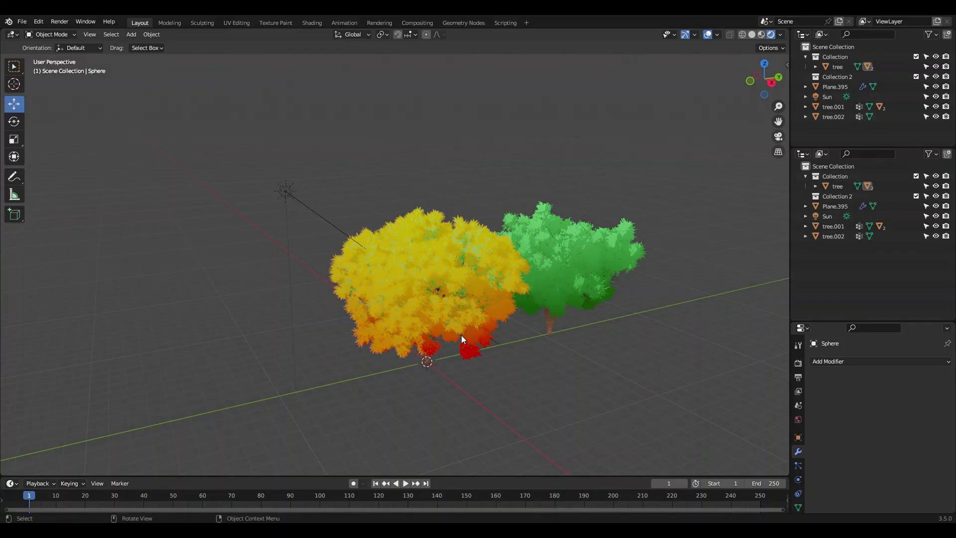
{"action": "mouse_move", "coordinate": [466, 354]}
{"action": "middle_mouse_down"}
{"action": "mouse_move", "coordinate": [464, 327]}
{"action": "mouse_move", "coordinate": [500, 363]}
{"action": "mouse_move", "coordinate": [481, 352]}
{"action": "middle_mouse_up"}
{"action": "left_click", "coordinate": [436, 348]}
{"action": "left_click_drag", "start_coordinate": [481, 353], "coordinate": [648, 372]}
{"action": "left_click", "coordinate": [497, 373]}
{"action": "middle_click_drag", "start_coordinate": [550, 337], "coordinate": [443, 366]}
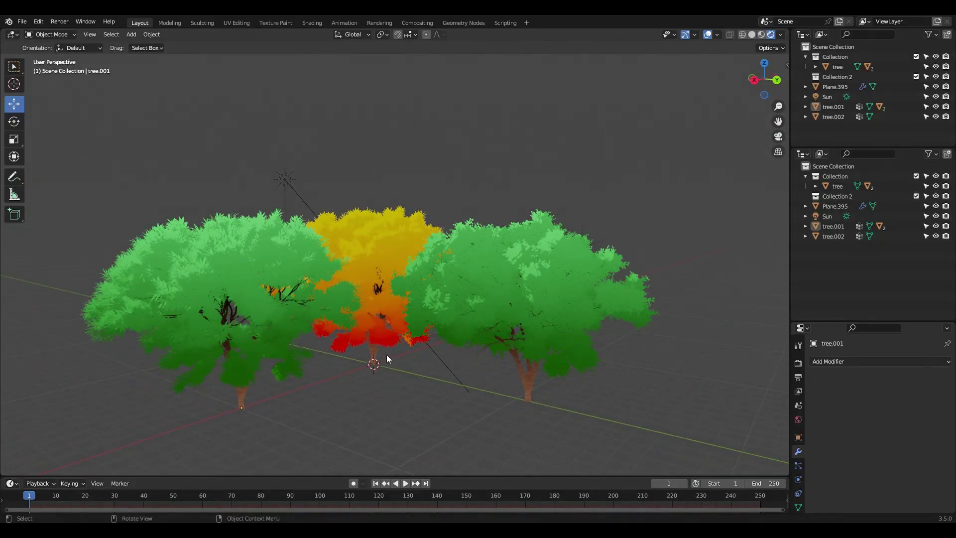